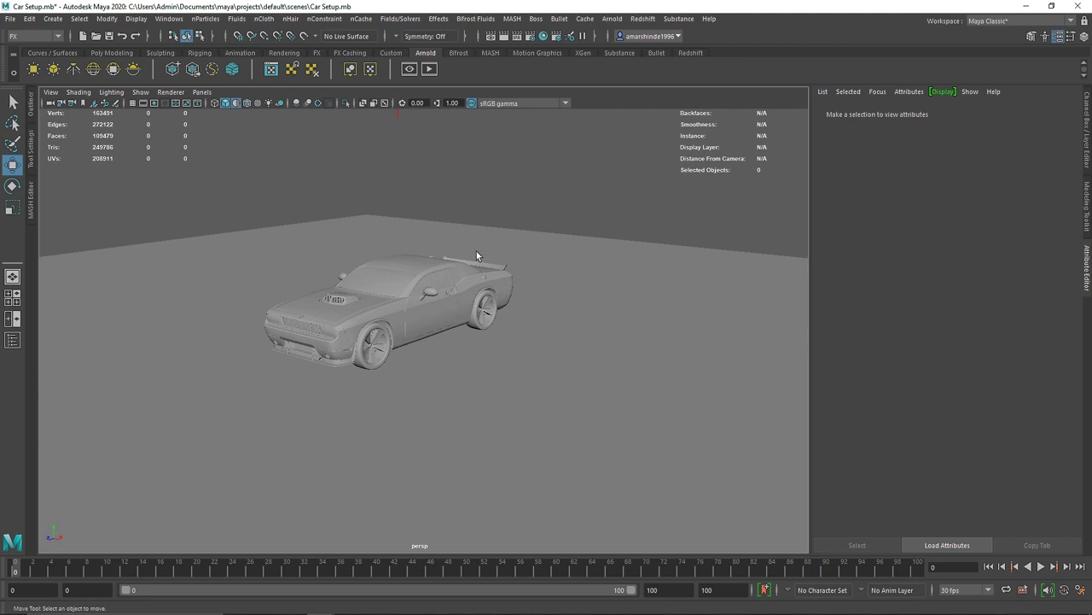
{"action": "left_click_drag", "start_coordinate": [476, 255], "coordinate": [282, 270], "text": "alt"}
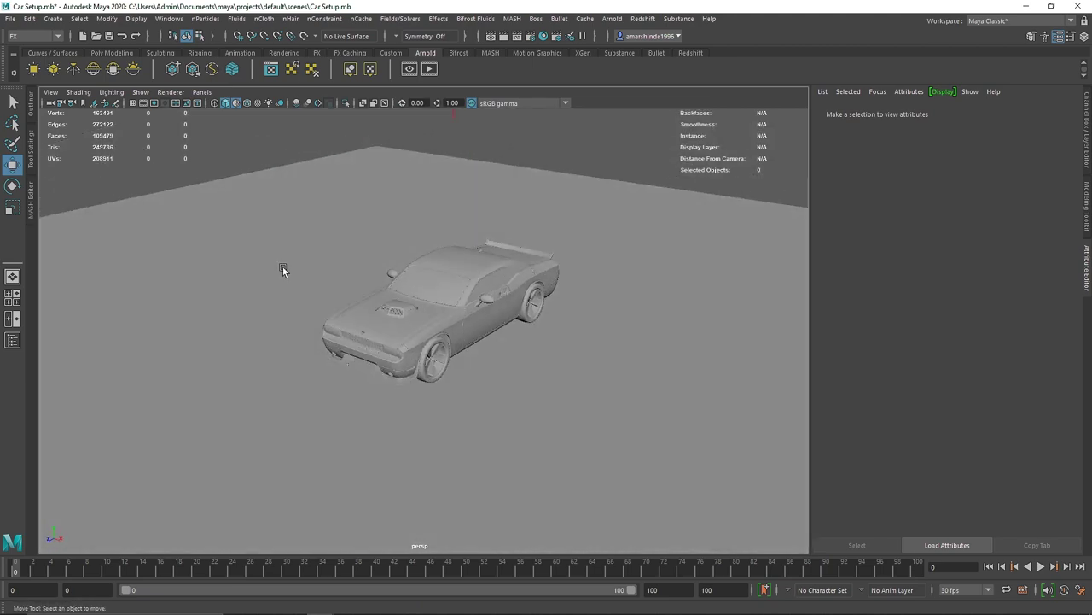
{"action": "left_click", "coordinate": [282, 269]}
{"action": "left_click", "coordinate": [365, 295]}
{"action": "left_click_drag", "start_coordinate": [469, 274], "coordinate": [494, 253], "text": "alt"}
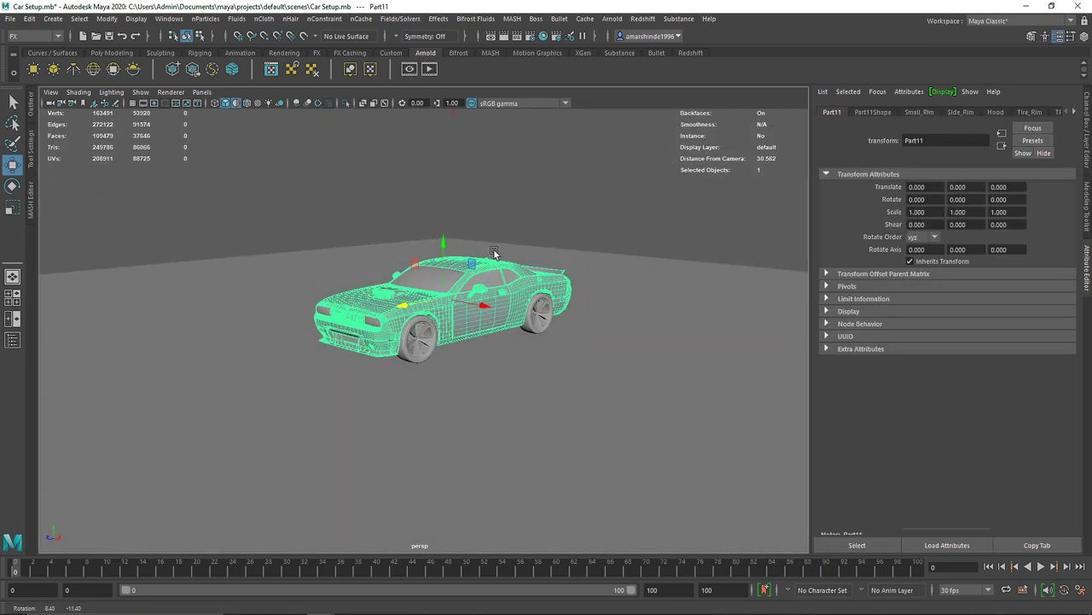
{"action": "middle_click_drag", "start_coordinate": [575, 239], "coordinate": [583, 282], "text": "alt"}
{"action": "right_click_drag", "start_coordinate": [583, 282], "coordinate": [527, 253], "text": "alt"}
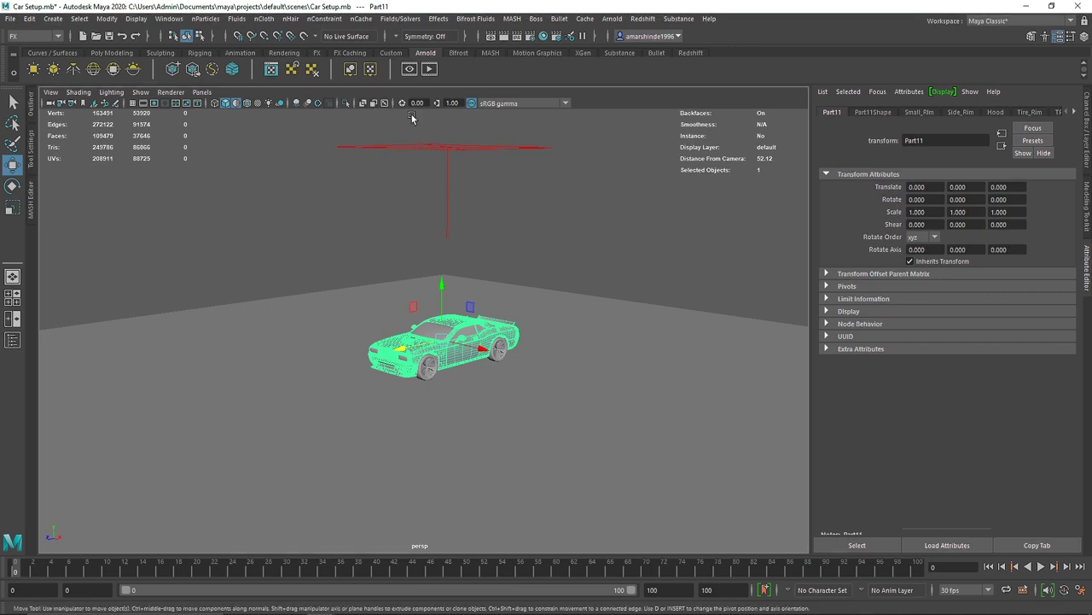
Open the Arnold RenderView and start an interactive preview render of the car
{"action": "left_click", "coordinate": [429, 68]}
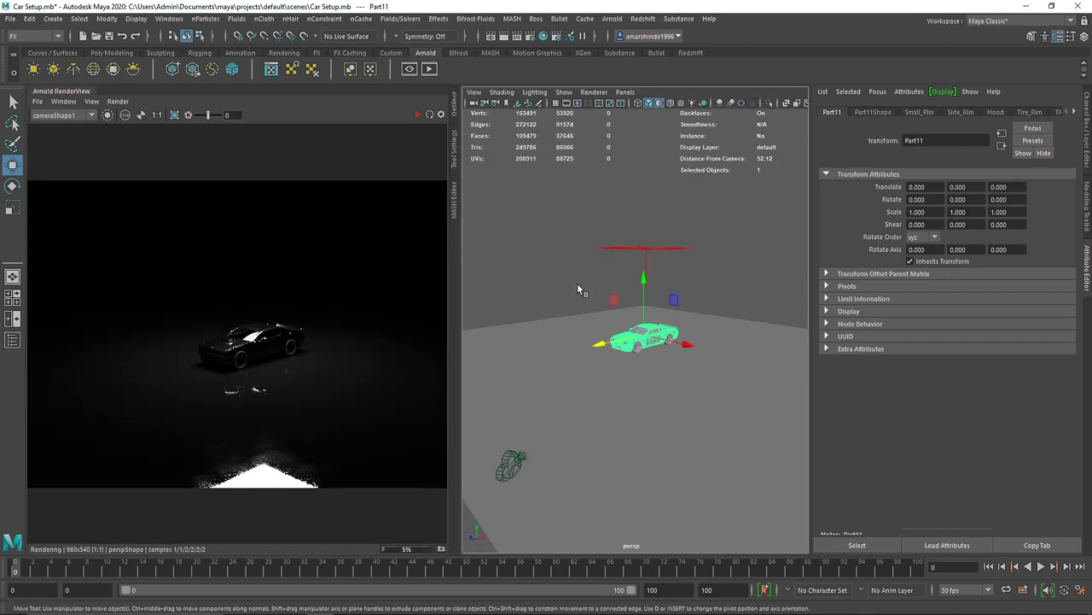
{"action": "right_click_drag", "start_coordinate": [579, 291], "coordinate": [676, 331], "text": "alt"}
{"action": "left_click", "coordinate": [417, 115]}
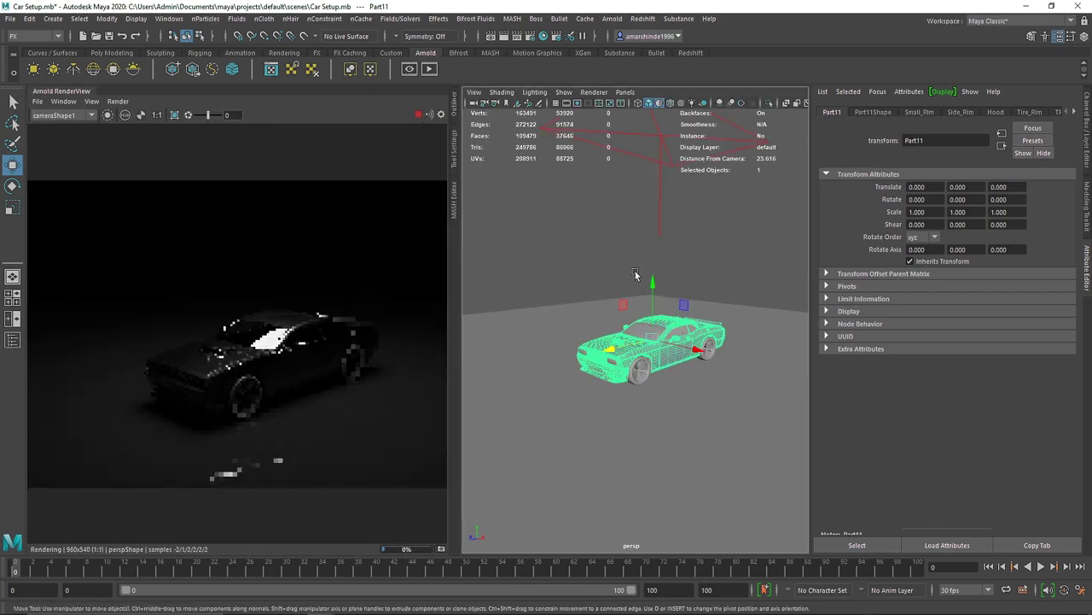
{"action": "mouse_move", "coordinate": [671, 312]}
{"action": "left_mouse_down", "text": "alt"}
{"action": "mouse_move", "coordinate": [715, 299]}
{"action": "mouse_move", "coordinate": [679, 316]}
{"action": "left_mouse_up", "text": "alt"}
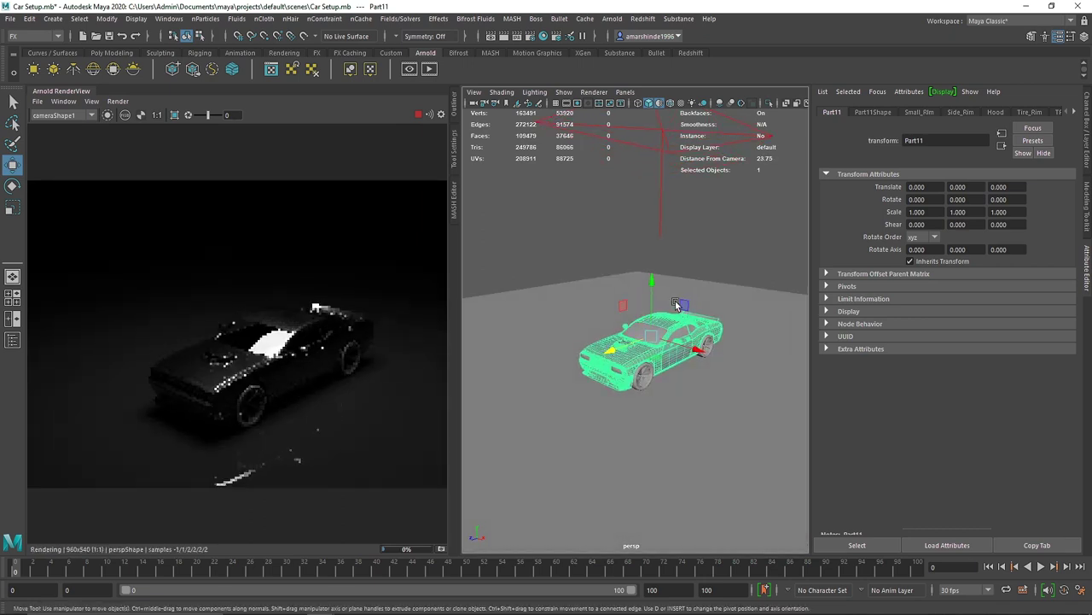
Delete the existing light above the car and close the Arnold RenderView
{"action": "scroll", "coordinate": [517, 155], "scroll_direction": "down", "scroll_amount": 3}
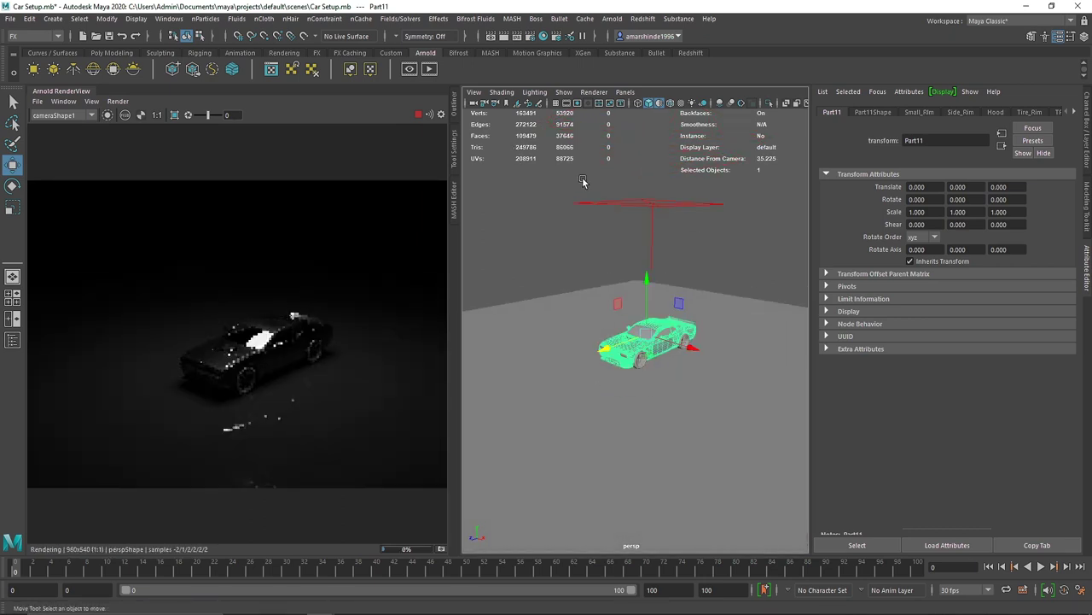
{"action": "left_click", "coordinate": [651, 203]}
{"action": "key", "text": "Delete"}
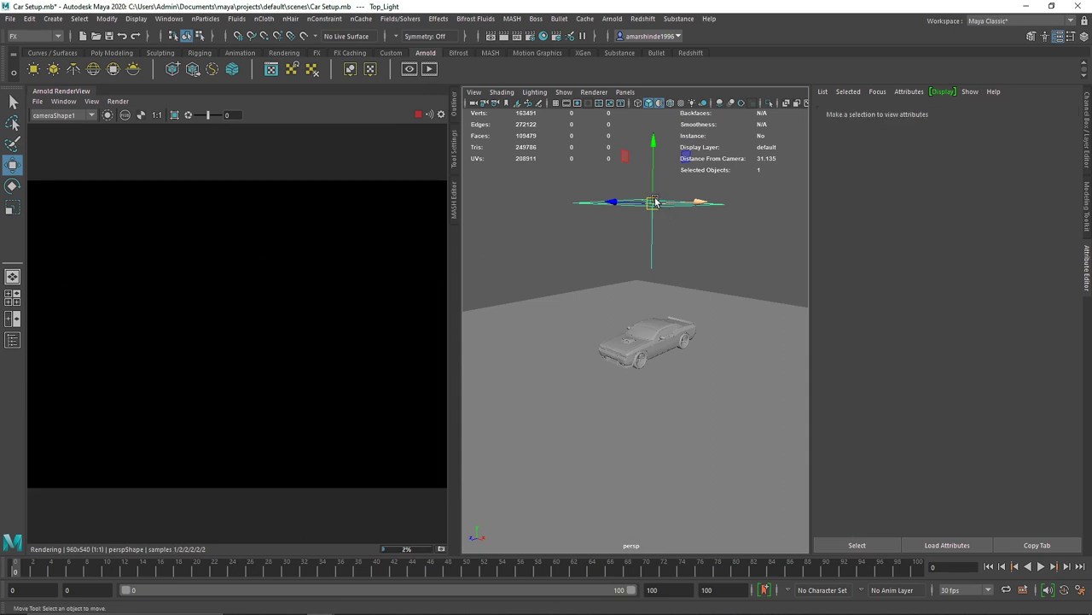
{"action": "right_click", "coordinate": [78, 92]}
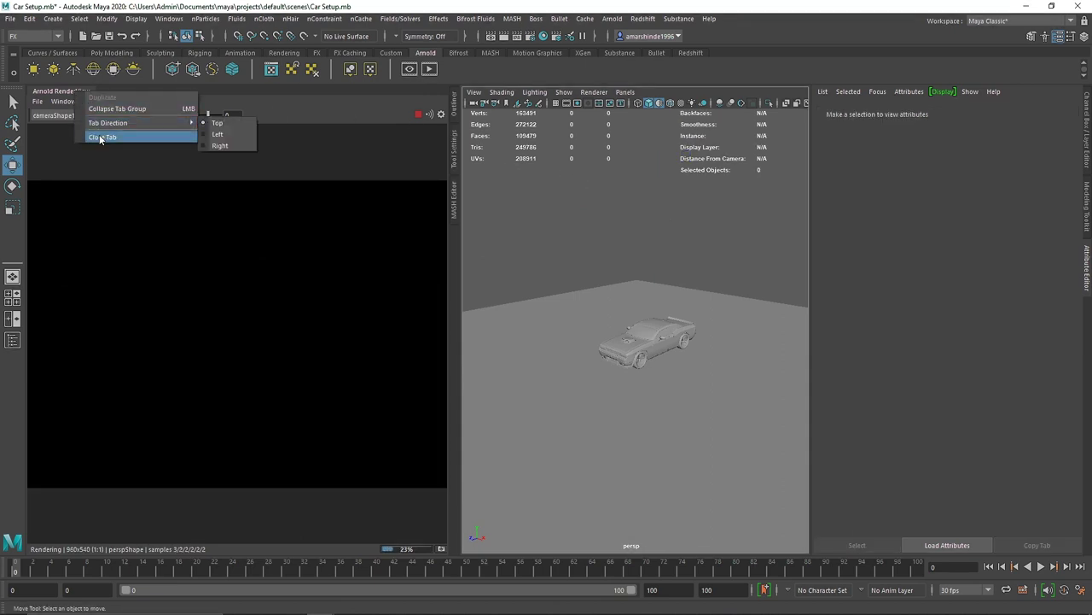
{"action": "left_click", "coordinate": [100, 137]}
Create an Arnold area light above the car and scale it up uniformly to about 3.16
{"action": "scroll", "coordinate": [439, 338], "scroll_direction": "up", "scroll_amount": 4}
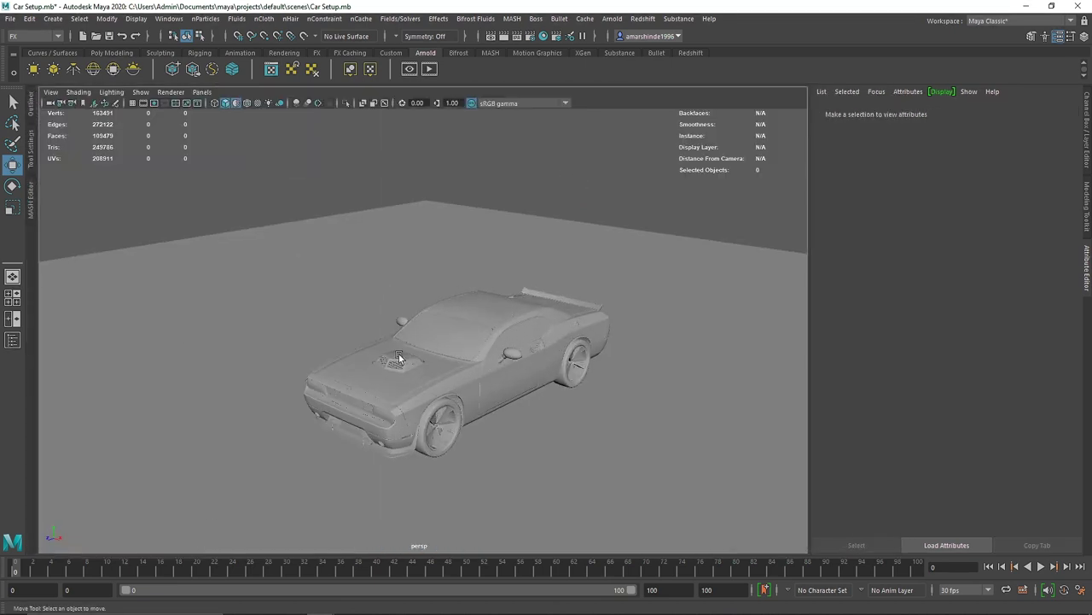
{"action": "left_click_drag", "start_coordinate": [399, 361], "coordinate": [471, 157], "text": "alt"}
{"action": "left_click", "coordinate": [37, 70]}
{"action": "scroll", "coordinate": [517, 309], "scroll_direction": "down", "scroll_amount": 3}
{"action": "middle_click_drag", "start_coordinate": [496, 201], "coordinate": [484, 283], "text": "alt"}
{"action": "key", "text": "r"}
{"action": "left_click_drag", "start_coordinate": [452, 292], "coordinate": [524, 302]}
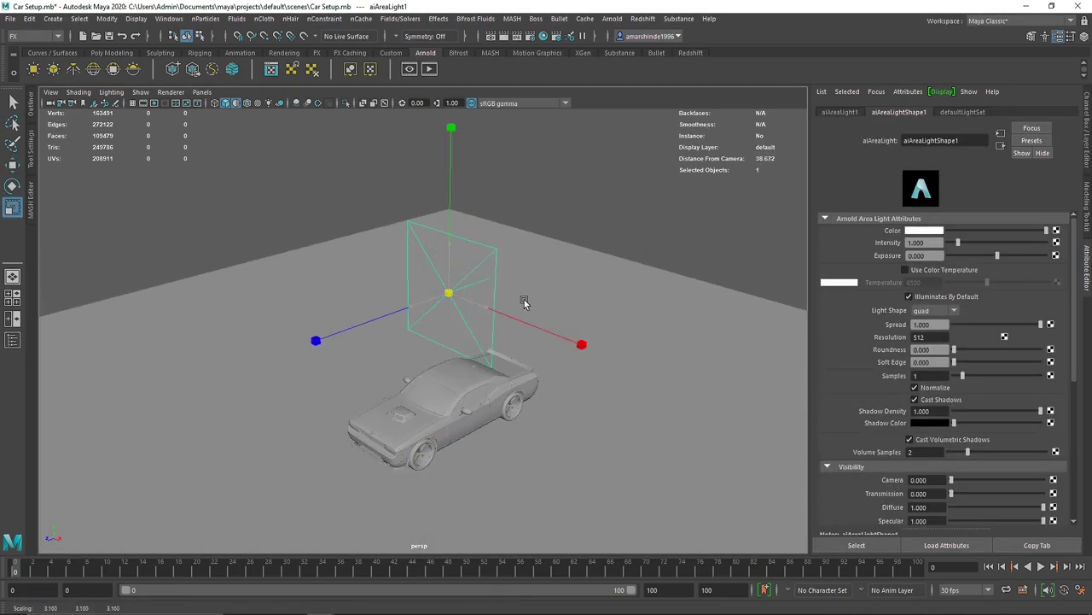
Rotate the area light to face straight down over the car and adjust its size
{"action": "key", "text": "e"}
{"action": "left_click_drag", "start_coordinate": [412, 272], "coordinate": [463, 145]}
{"action": "key", "text": "w"}
{"action": "left_click_drag", "start_coordinate": [441, 224], "coordinate": [541, 223], "text": "alt"}
{"action": "key", "text": "r"}
{"action": "left_click_drag", "start_coordinate": [456, 189], "coordinate": [432, 185]}
{"action": "scroll", "coordinate": [484, 308], "scroll_direction": "down", "scroll_amount": 5}
{"action": "left_click_drag", "start_coordinate": [478, 327], "coordinate": [436, 177], "text": "alt"}
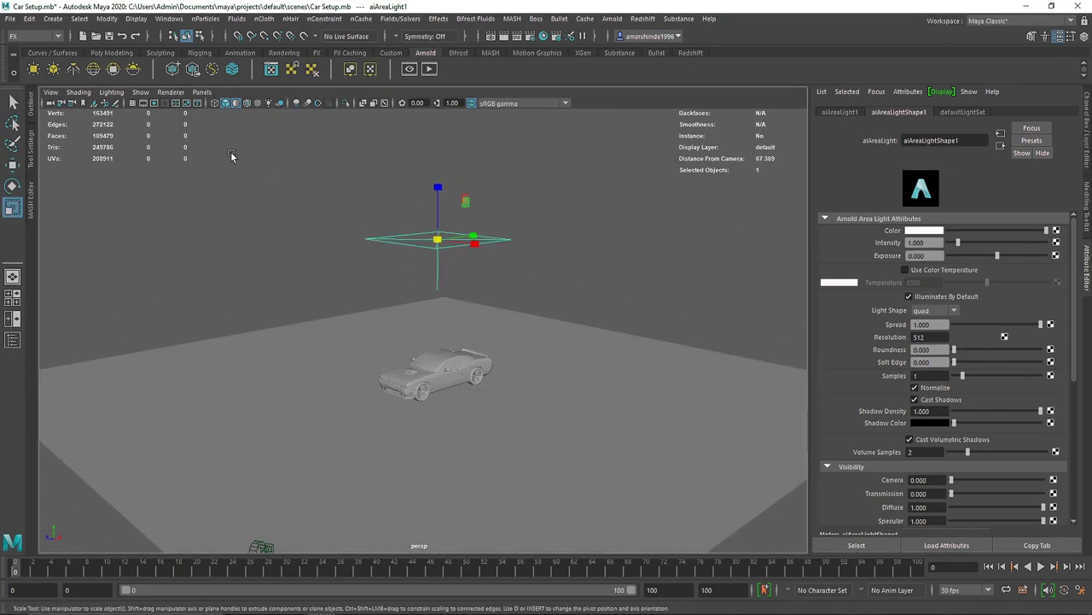
Reopen the Arnold RenderView with its render stopped and select the scene camera
{"action": "left_click", "coordinate": [430, 68]}
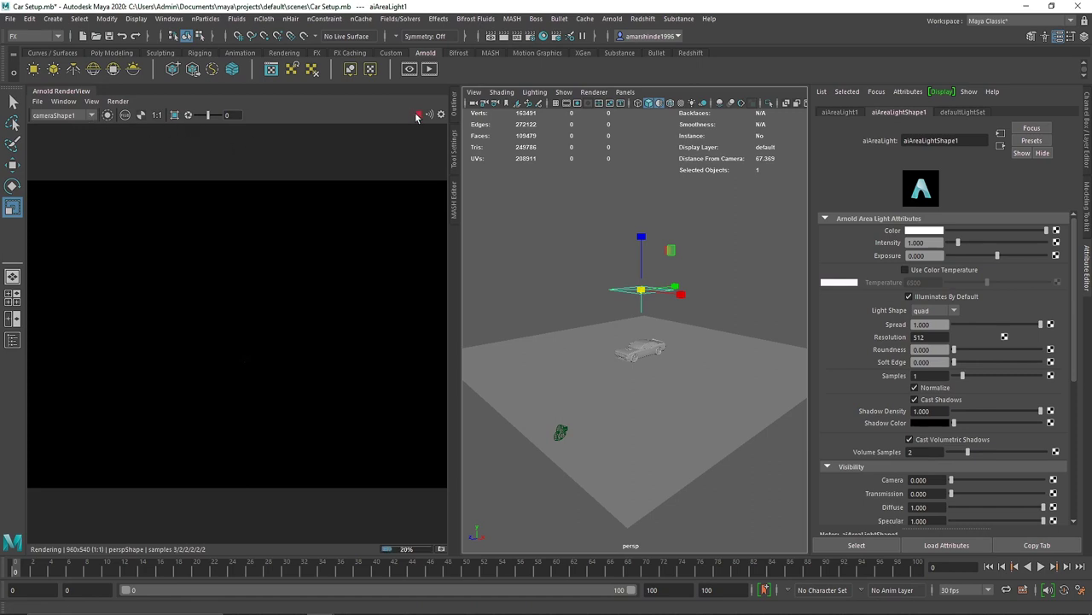
{"action": "left_click", "coordinate": [418, 114]}
{"action": "left_click", "coordinate": [560, 432]}
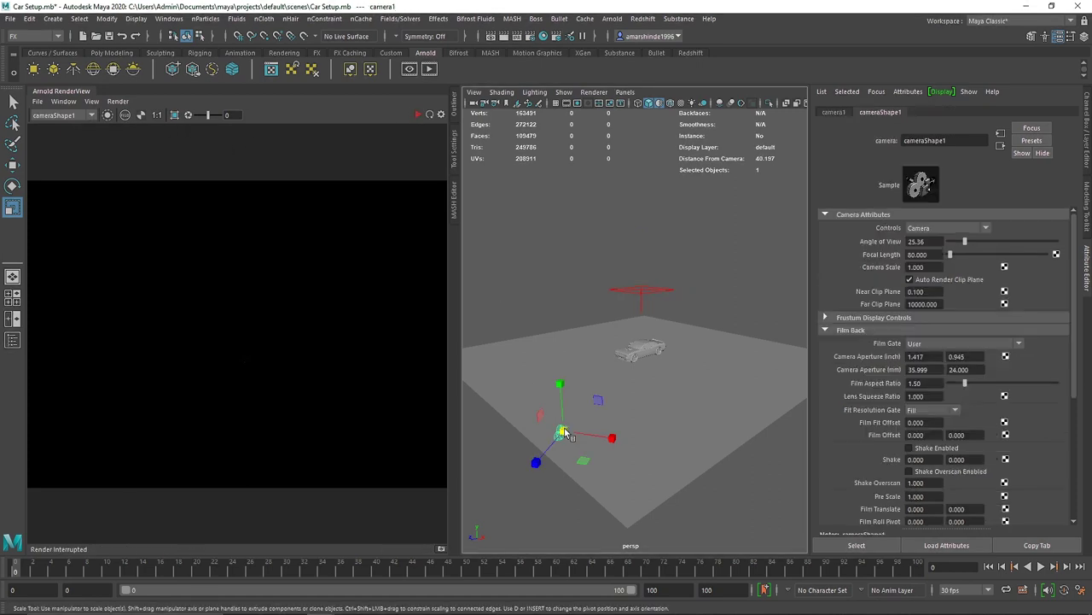
{"action": "left_click", "coordinate": [53, 18]}
{"action": "mouse_move", "coordinate": [157, 95]}
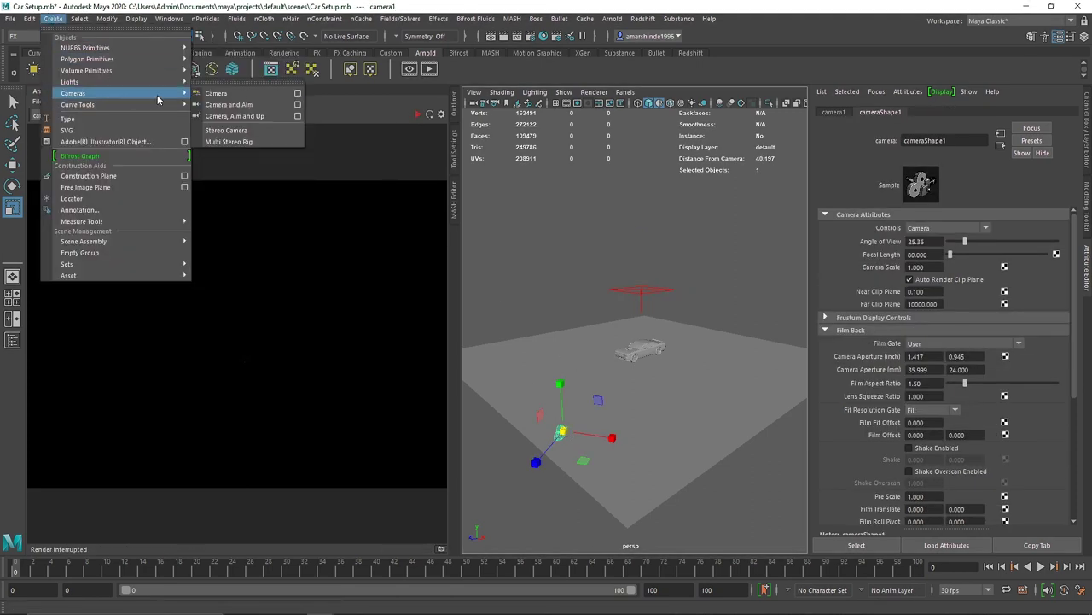
{"action": "left_click", "coordinate": [621, 170]}
Switch the viewport to look through camera1 and clear the selection
{"action": "left_click", "coordinate": [625, 93]}
{"action": "mouse_move", "coordinate": [709, 108]}
{"action": "left_click", "coordinate": [748, 103]}
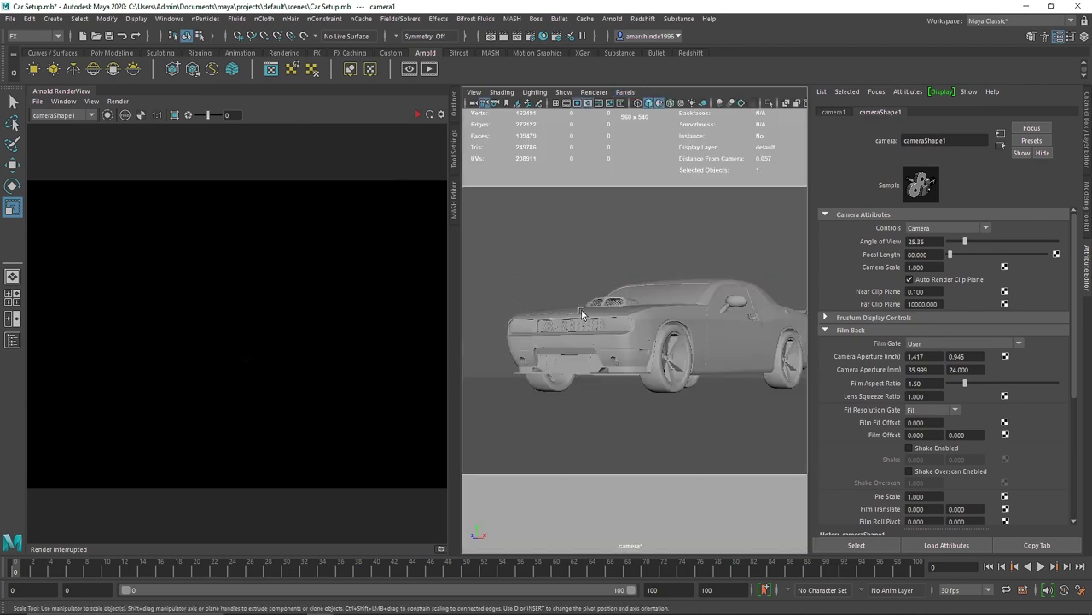
{"action": "left_click", "coordinate": [585, 201]}
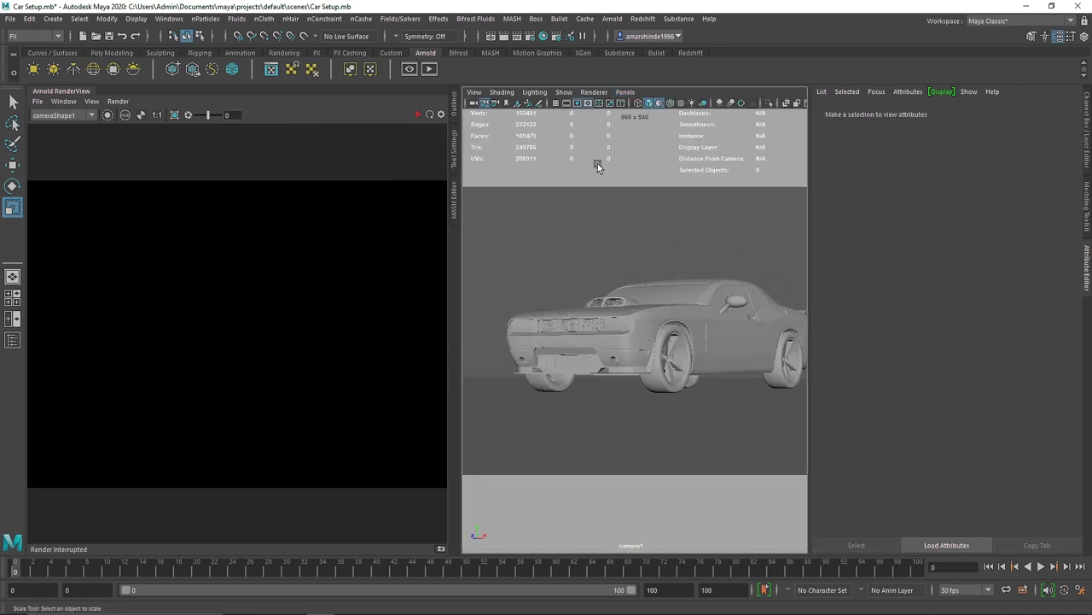
Run a short test render of the car with the new light and stop it
{"action": "left_click", "coordinate": [417, 114]}
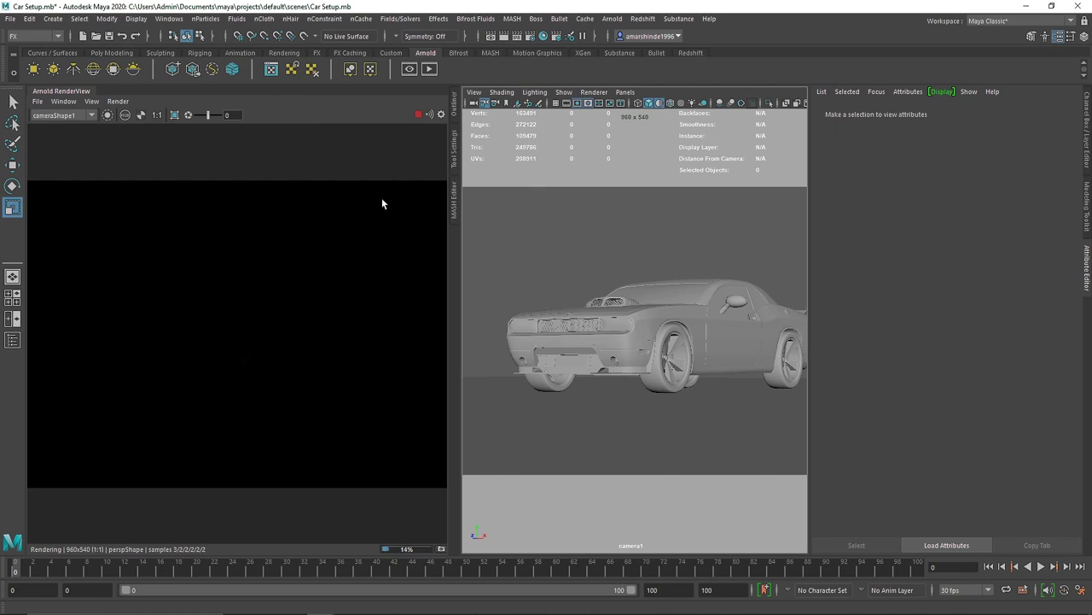
{"action": "scroll", "coordinate": [344, 251], "scroll_direction": "down", "scroll_amount": 2}
{"action": "left_click", "coordinate": [419, 115]}
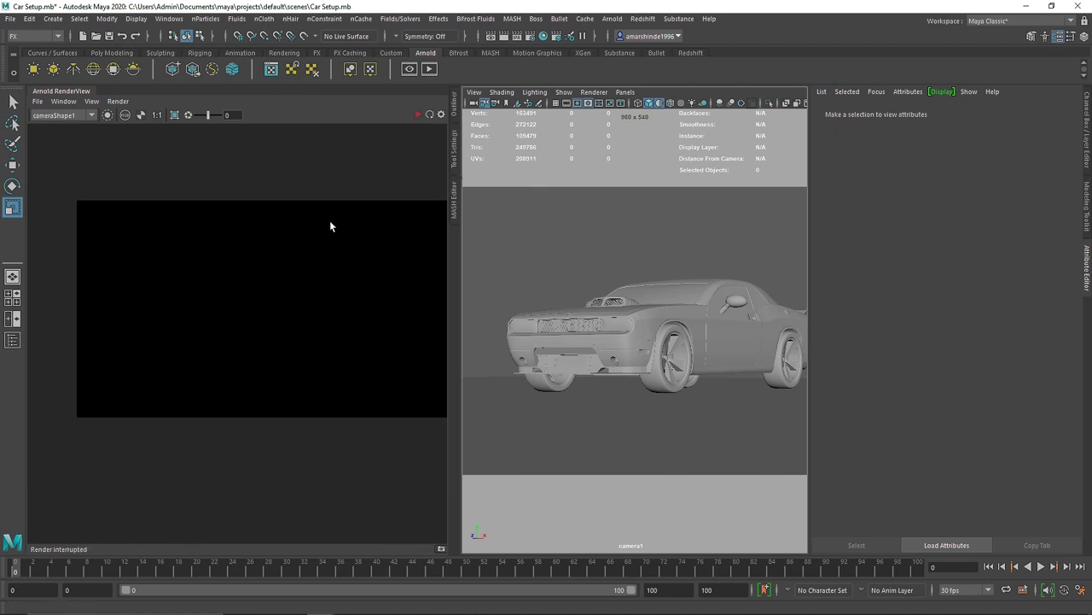
Set the exposure of aiAreaLight1 to 6 and switch the preview render to cameraShape1
{"action": "left_click", "coordinate": [453, 106]}
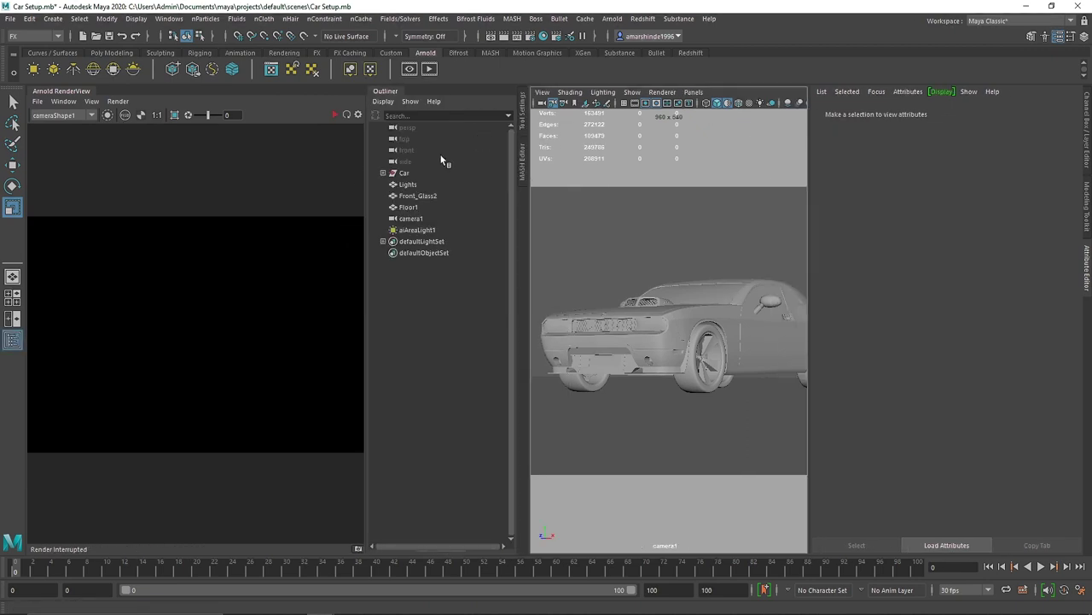
{"action": "left_click", "coordinate": [416, 230]}
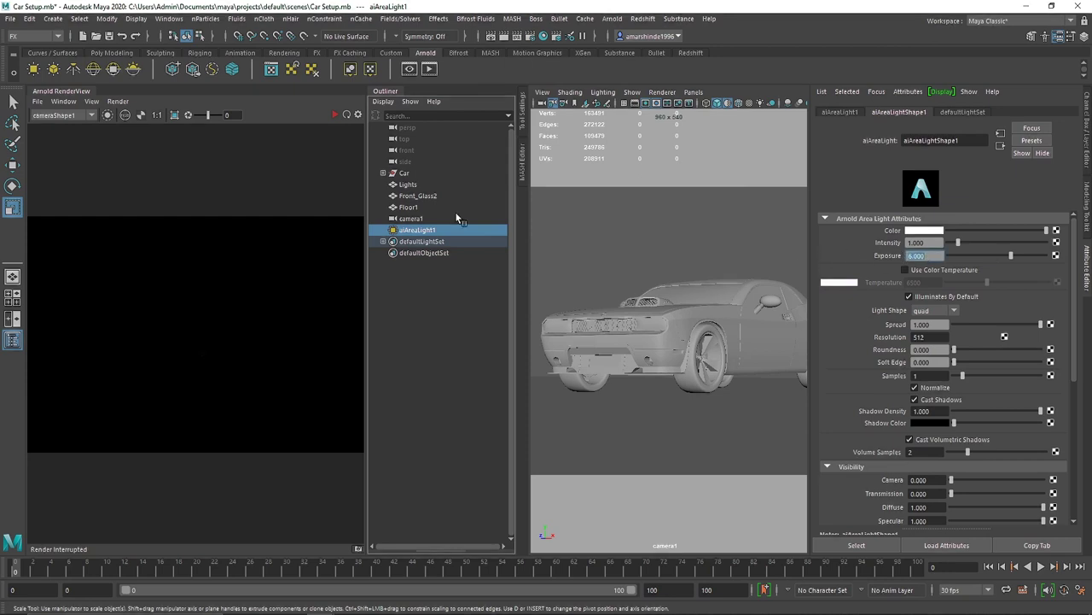
{"action": "left_click", "coordinate": [74, 118]}
{"action": "left_click", "coordinate": [73, 129]}
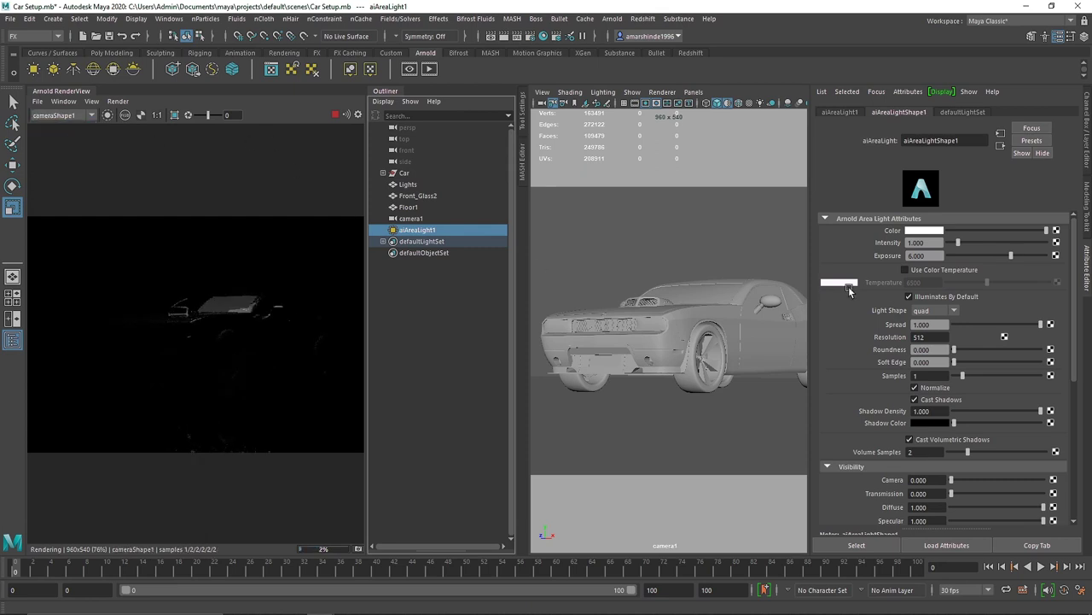
Set the area light's exposure to 10, check the preview and stop the render
{"action": "type", "text": "10"}
{"action": "key", "text": "Return"}
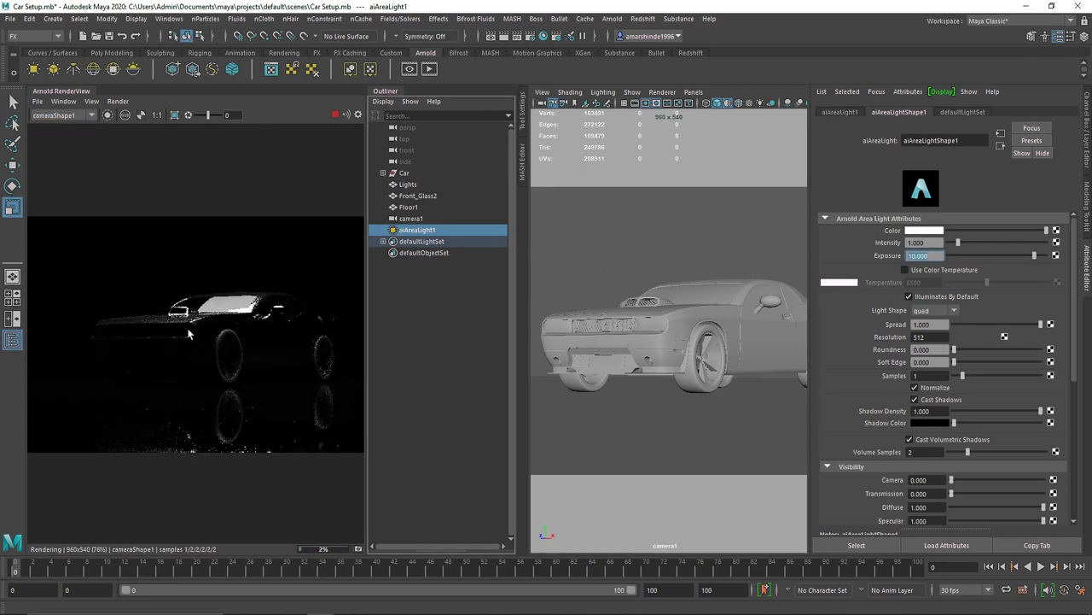
{"action": "left_click", "coordinate": [335, 116]}
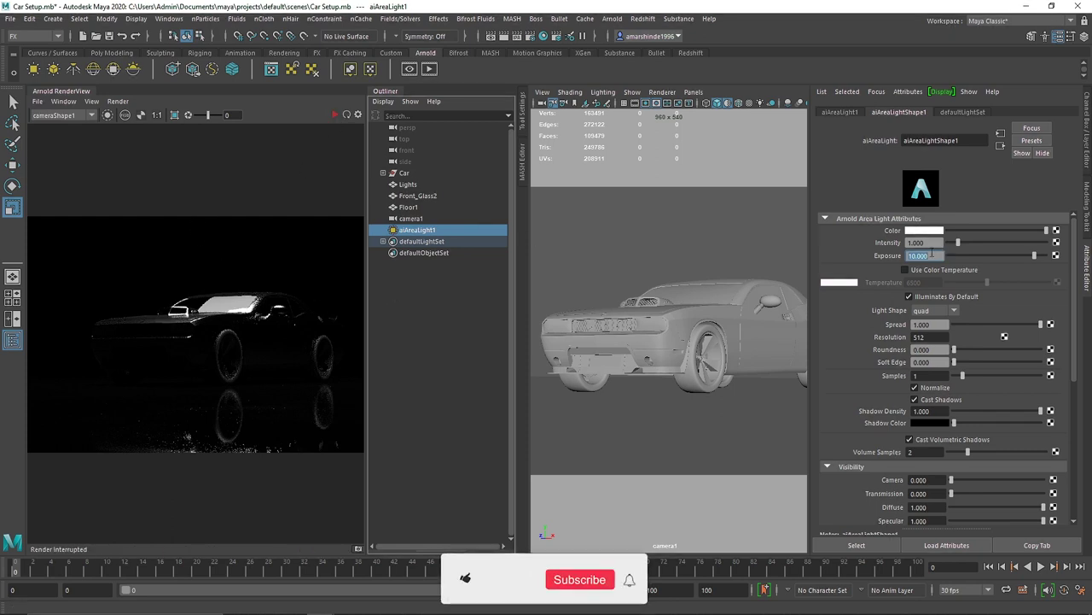
Set the area light's resolution to 1000, samples to 4, and diffuse and specular to 2, restarting the preview render
{"action": "left_click", "coordinate": [936, 338]}
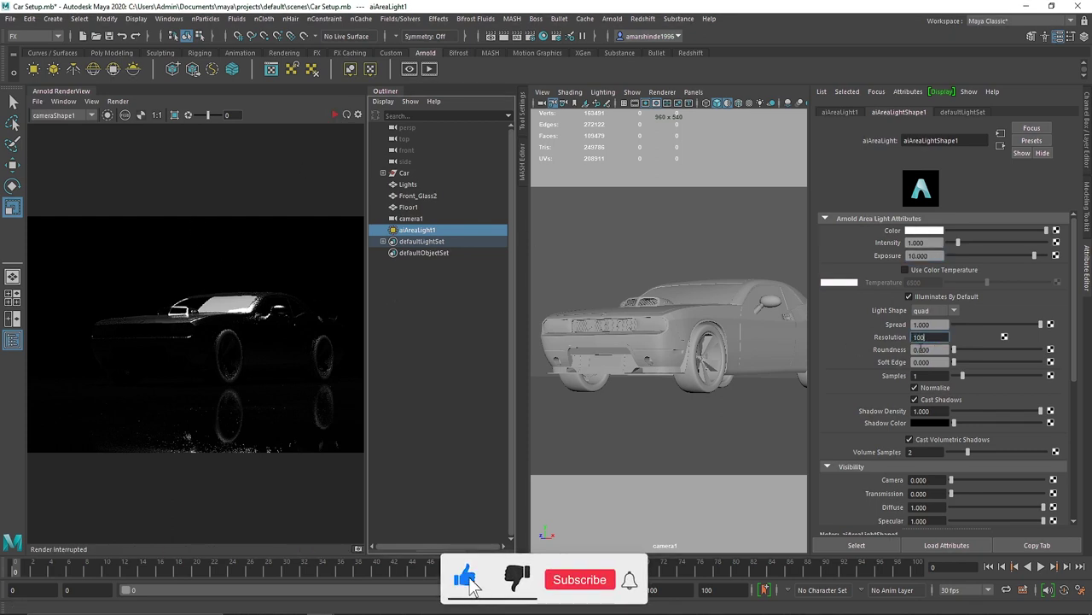
{"action": "left_click", "coordinate": [939, 325]}
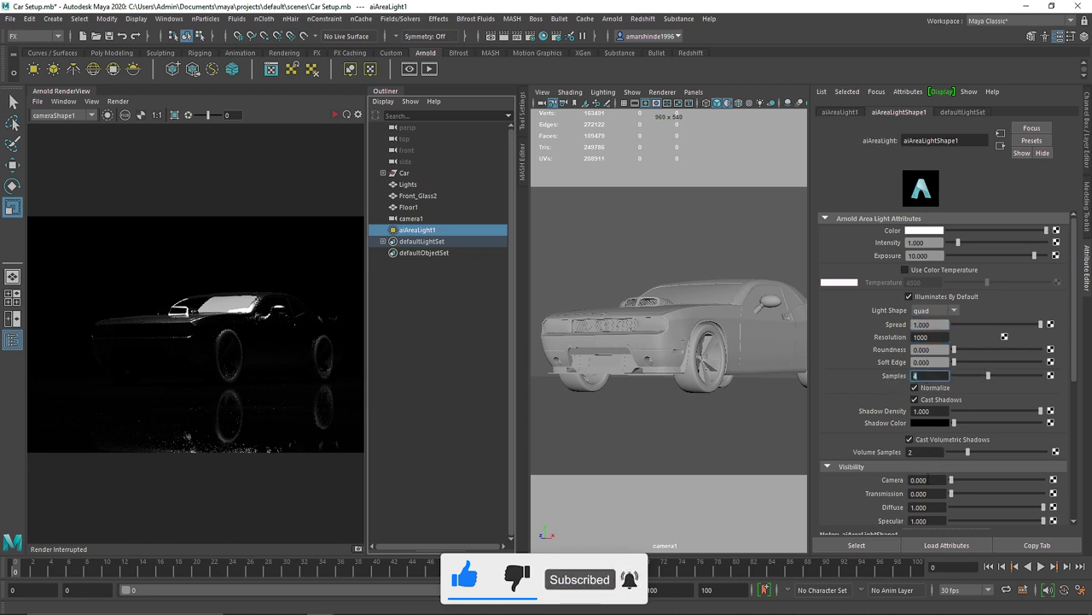
{"action": "double_click", "coordinate": [929, 507]}
{"action": "type", "text": "2"}
{"action": "key", "text": "Tab"}
{"action": "type", "text": "2"}
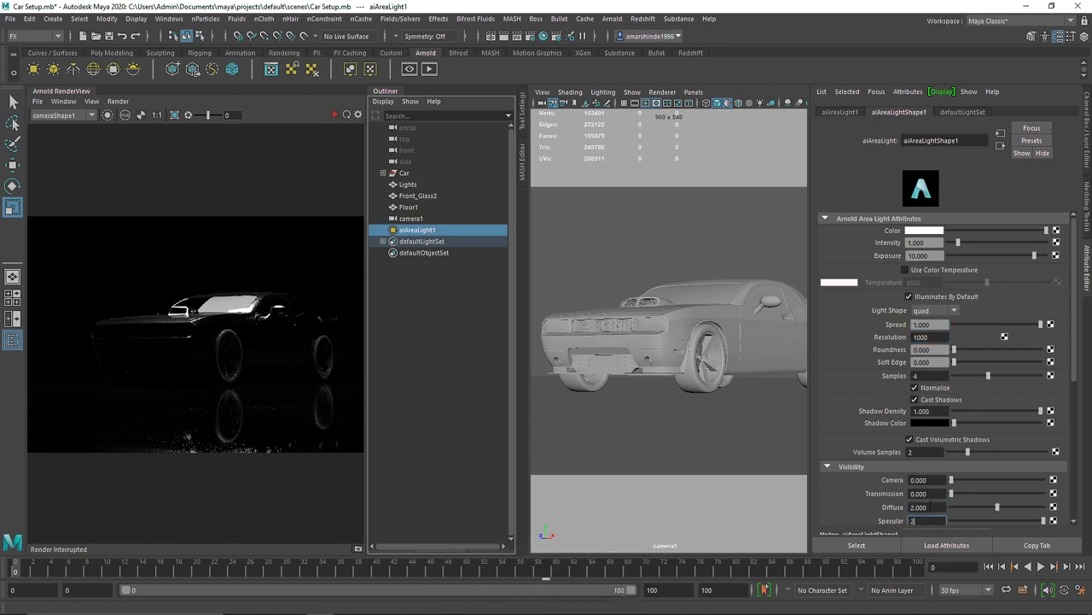
{"action": "left_click", "coordinate": [335, 114]}
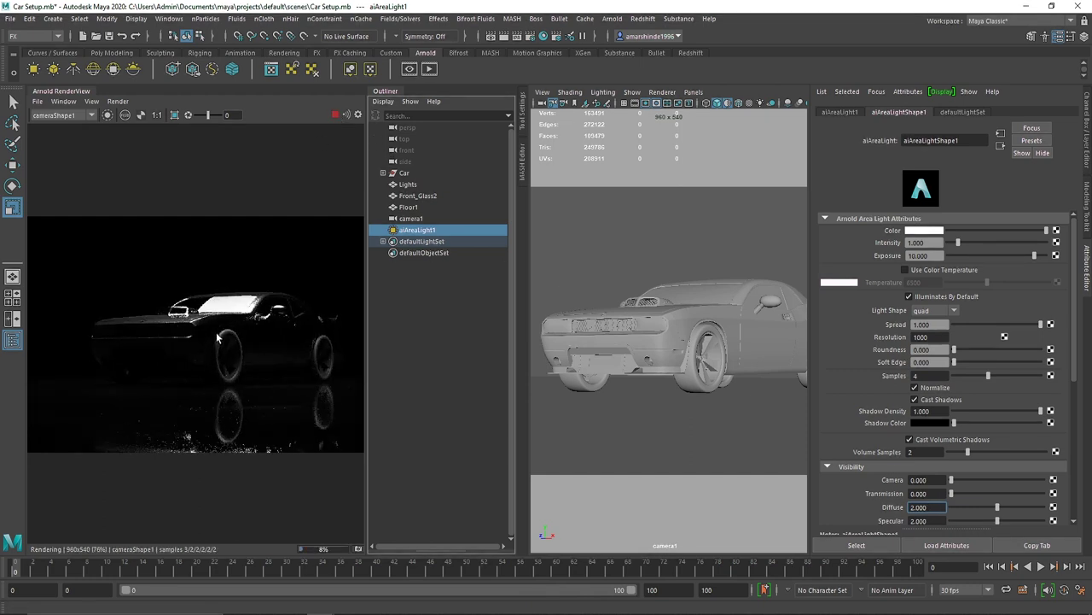
Rename aiAreaLight1 to Top and collapse the Outliner
{"action": "double_click", "coordinate": [418, 229]}
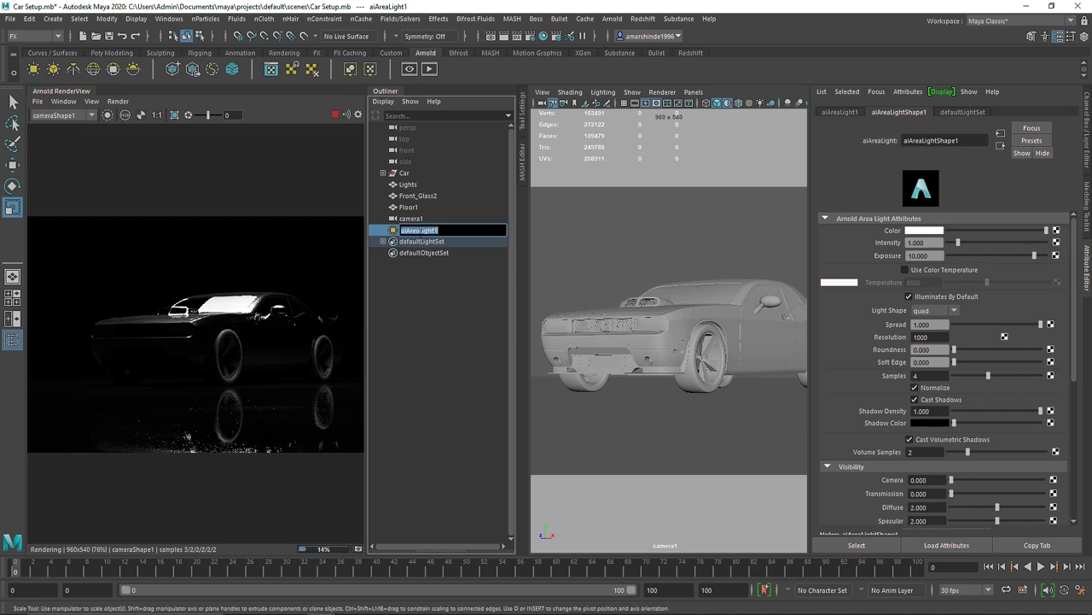
{"action": "type", "text": "Top"}
{"action": "key", "text": "Return"}
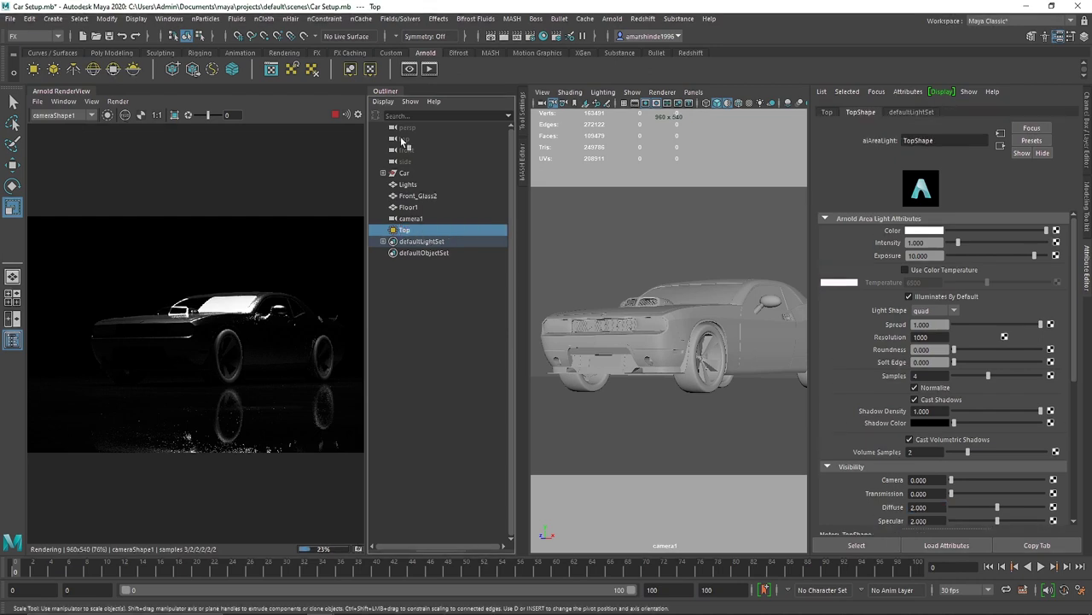
{"action": "left_click_drag", "start_coordinate": [374, 111], "coordinate": [350, 110]}
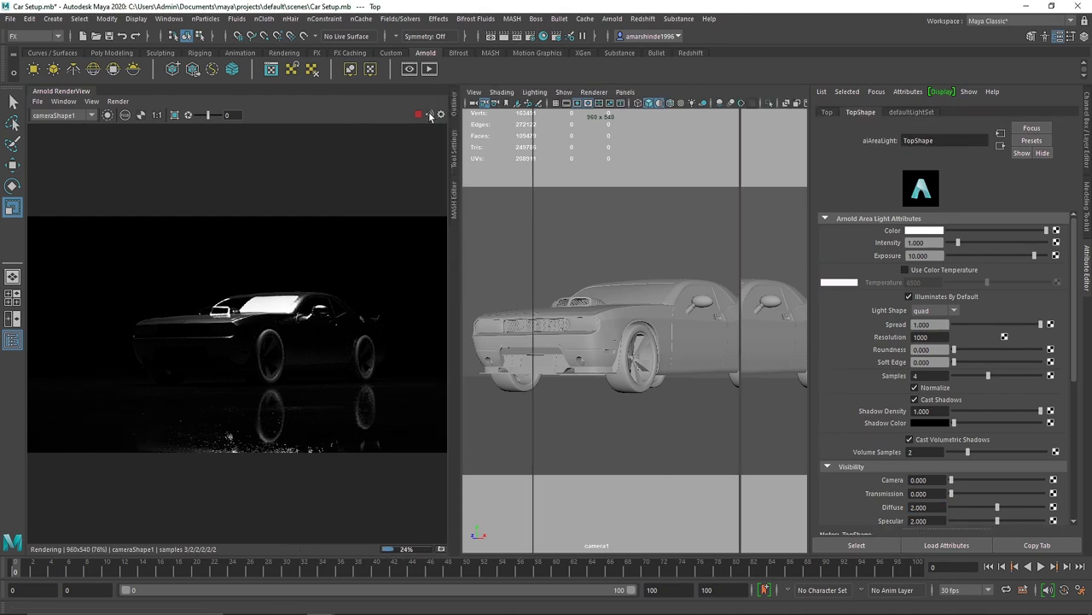
Stop the render, close the Arnold RenderView and return the viewport to the perspective view
{"action": "left_click", "coordinate": [418, 114]}
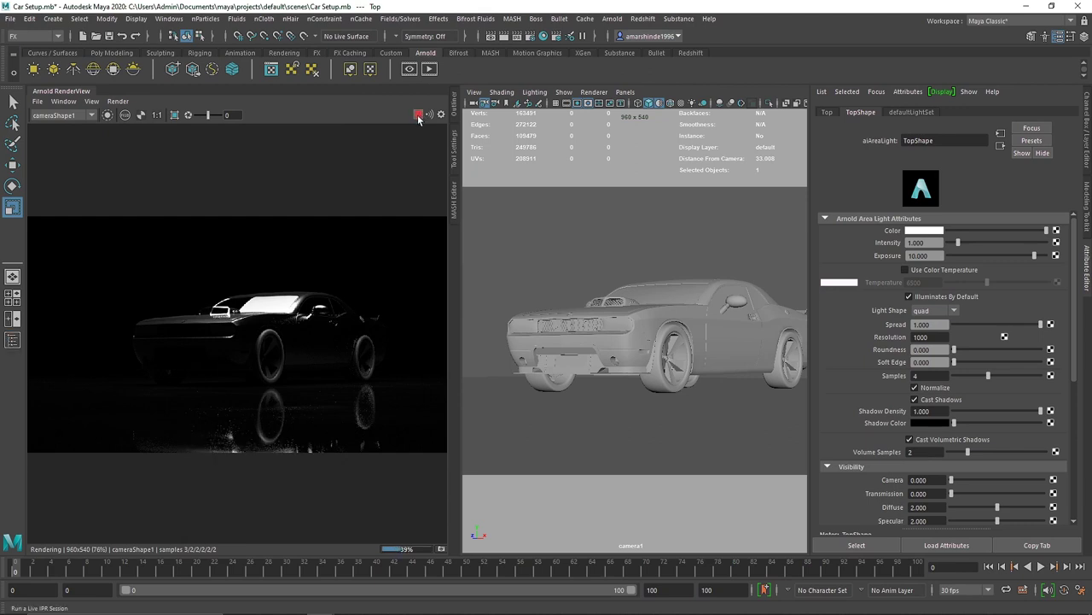
{"action": "right_click", "coordinate": [83, 92]}
{"action": "left_click", "coordinate": [107, 137]}
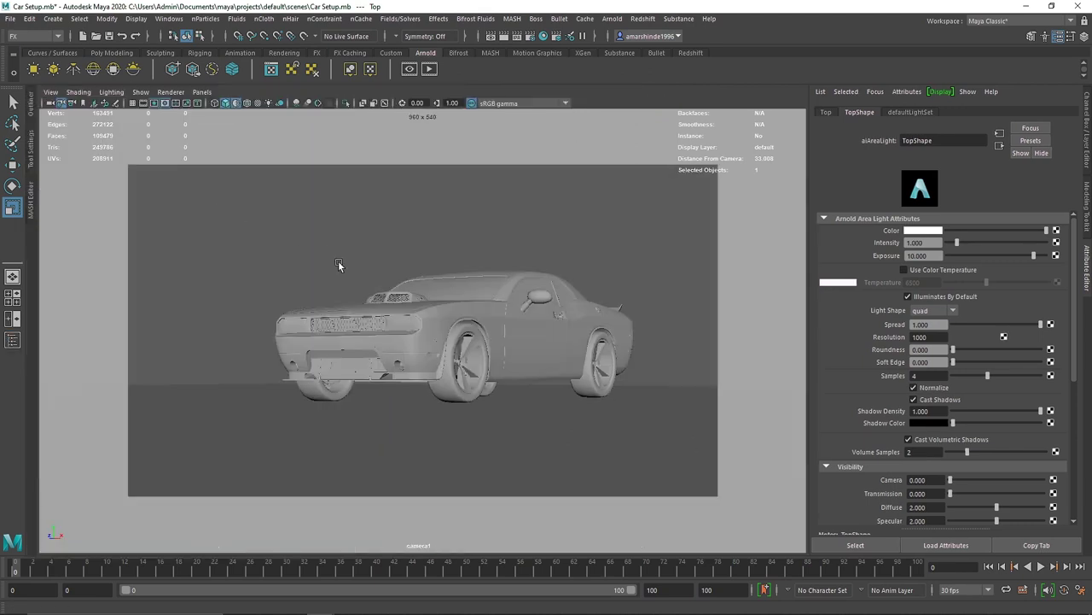
{"action": "key", "text": "space"}
{"action": "left_click_drag", "start_coordinate": [378, 320], "coordinate": [383, 261]}
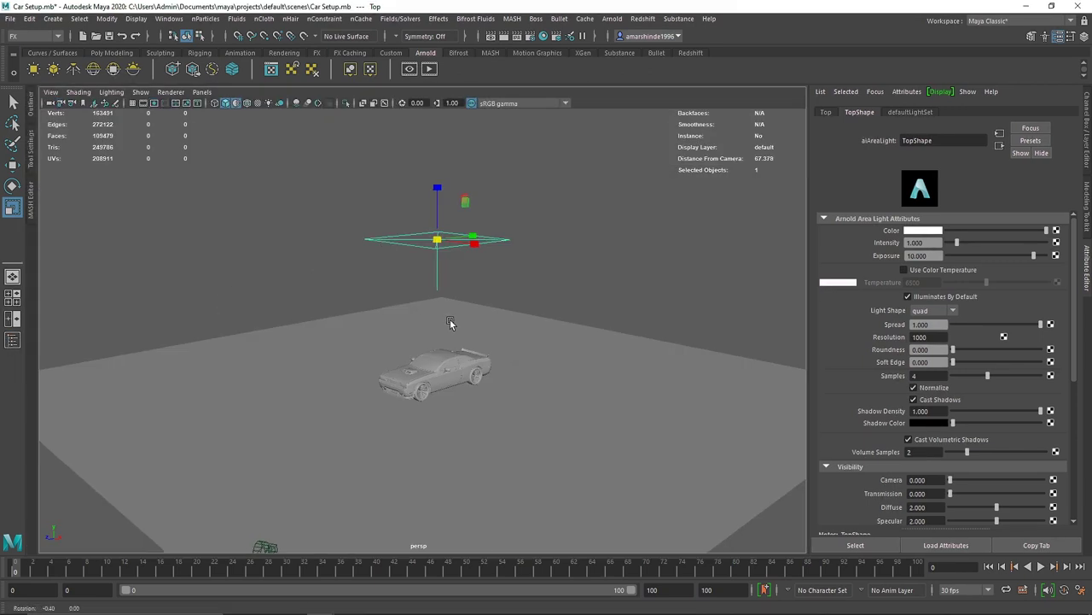
Select the car body and frame it closely in the perspective view
{"action": "left_click", "coordinate": [402, 387]}
{"action": "key", "text": "f"}
{"action": "middle_click_drag", "start_coordinate": [412, 390], "coordinate": [543, 359], "text": "alt"}
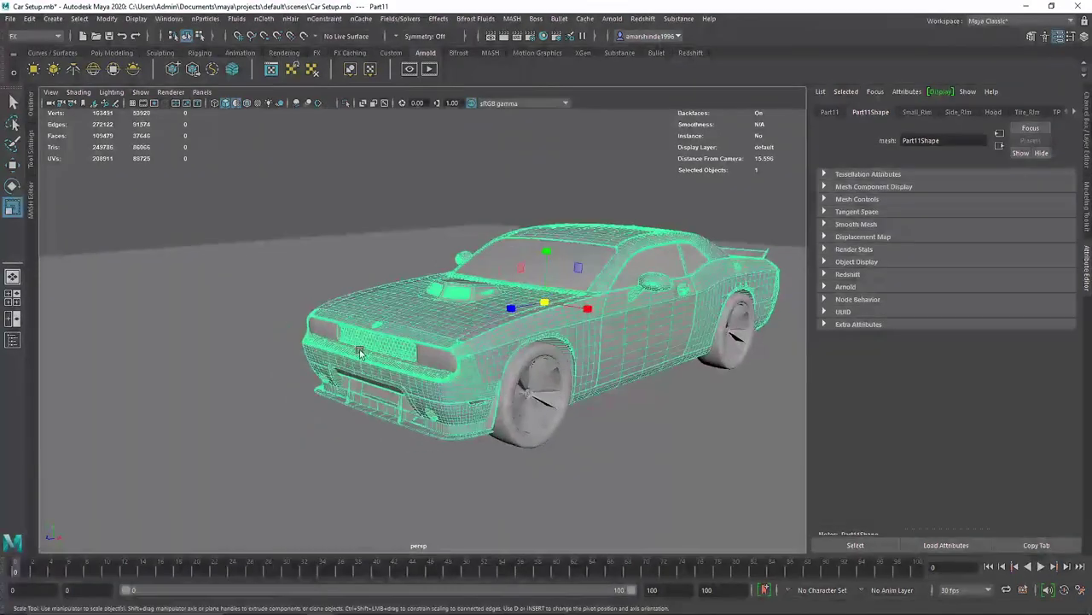
Try pulling the headlight glass and the lights behind it forward out of the car body, and undo both moves
{"action": "scroll", "coordinate": [402, 366], "scroll_direction": "up", "scroll_amount": 2}
{"action": "left_click_drag", "start_coordinate": [402, 366], "coordinate": [474, 335], "text": "alt"}
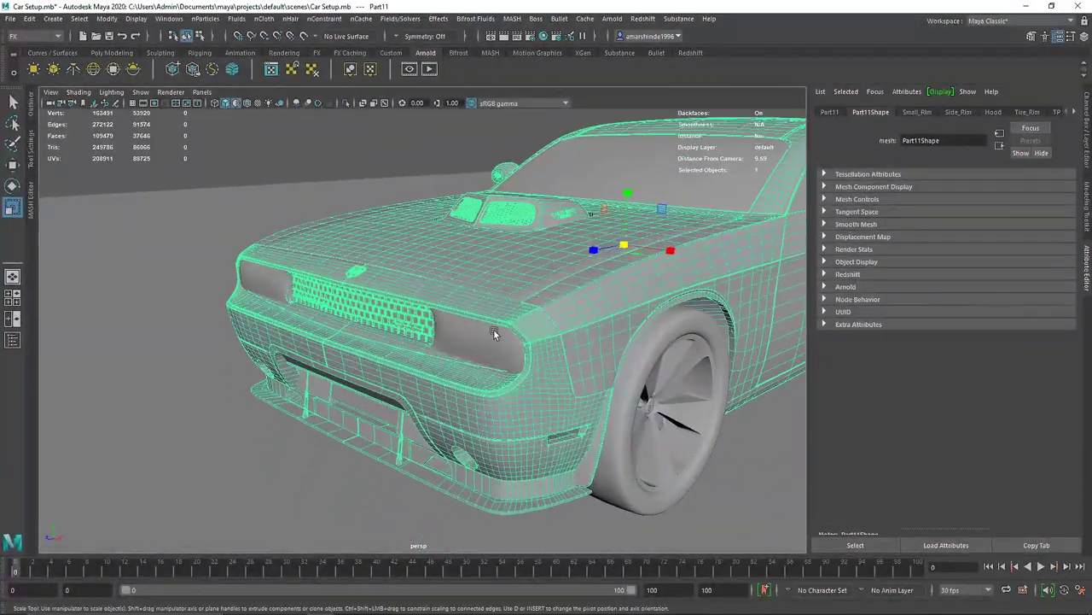
{"action": "left_click", "coordinate": [307, 318]}
{"action": "key", "text": "w"}
{"action": "left_click_drag", "start_coordinate": [307, 317], "coordinate": [253, 344]}
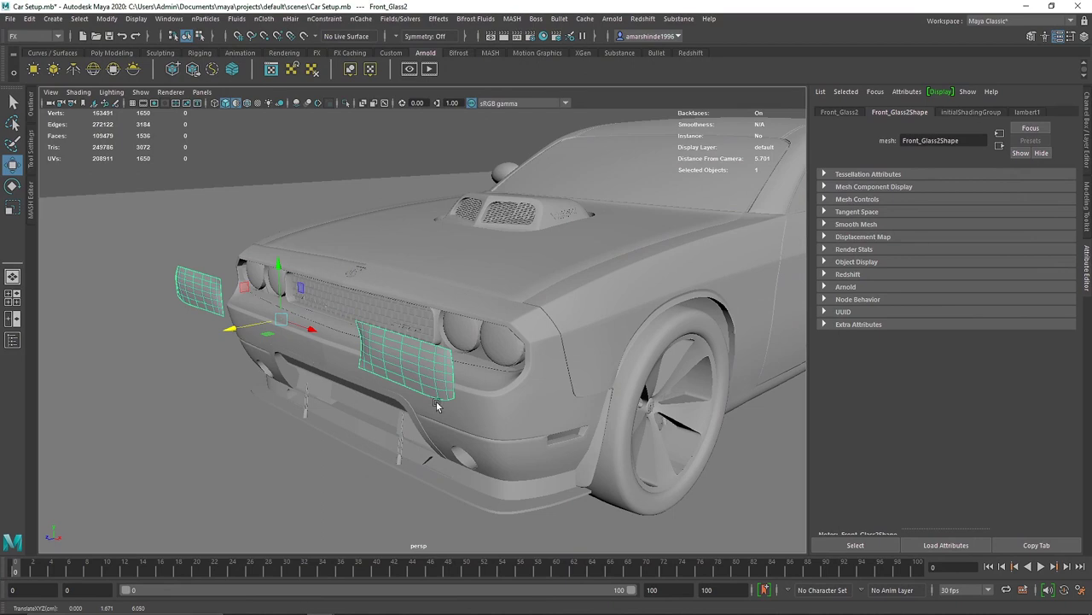
{"action": "left_click", "coordinate": [465, 355]}
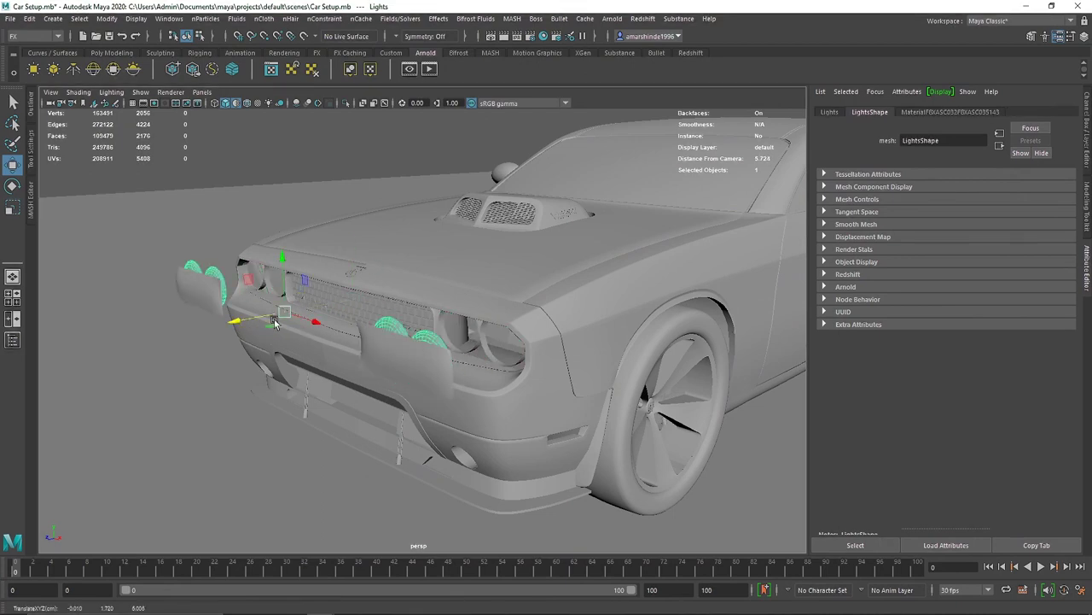
{"action": "left_click_drag", "start_coordinate": [279, 317], "coordinate": [273, 351], "text": "alt"}
{"action": "key", "text": "ctrl+z"}
{"action": "key", "text": "ctrl+z"}
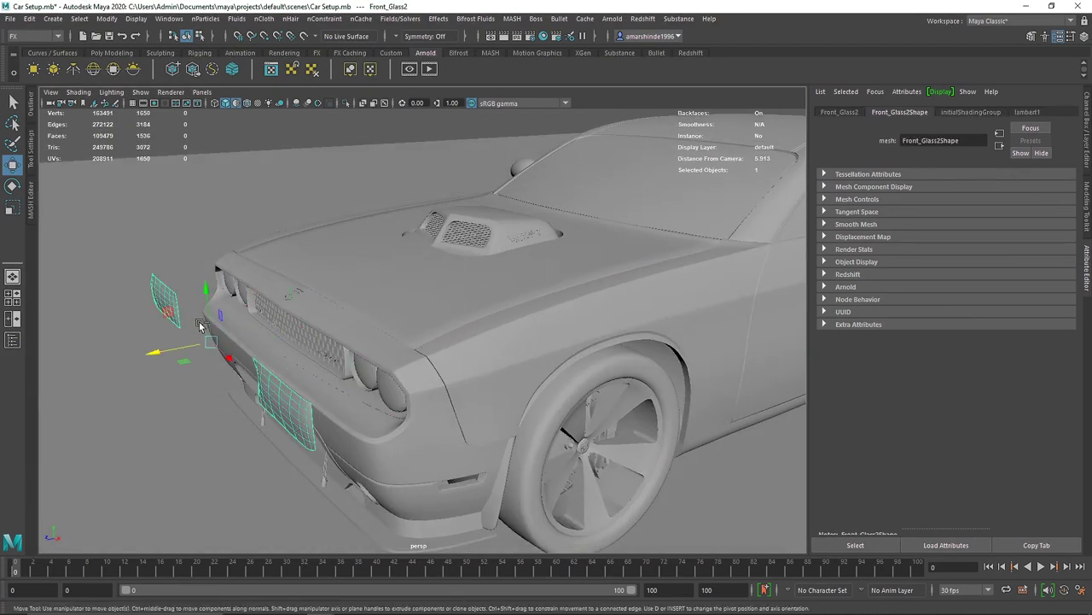
{"action": "key", "text": "z"}
{"action": "middle_click_drag", "start_coordinate": [232, 214], "coordinate": [291, 209], "text": "alt"}
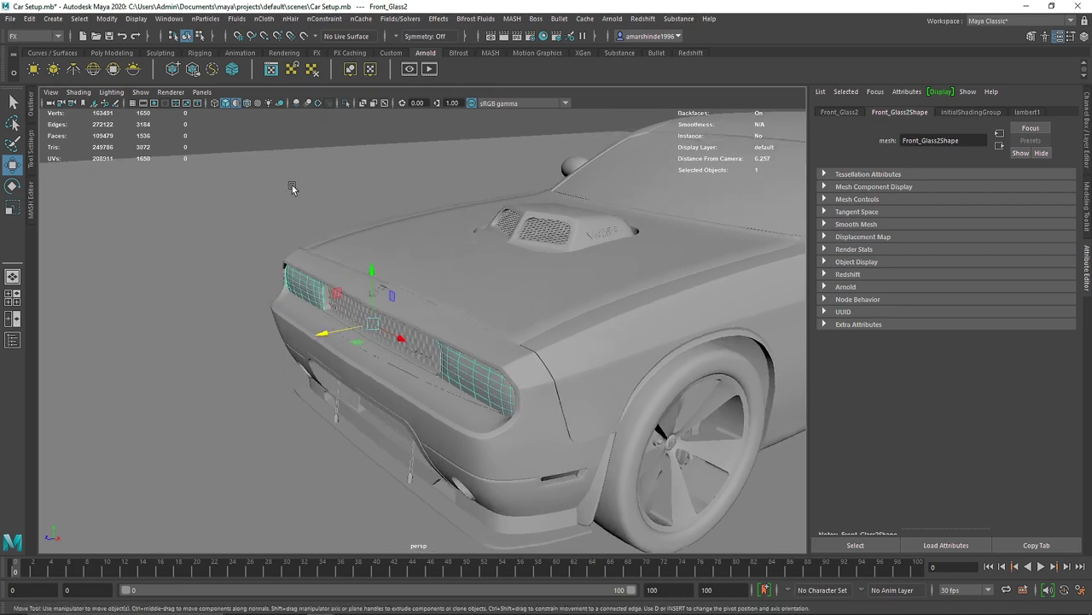
Start the Arnold render through cameraShape1, zoom in on the car's front and limit rendering to a region around the headlight
{"action": "left_click", "coordinate": [429, 70]}
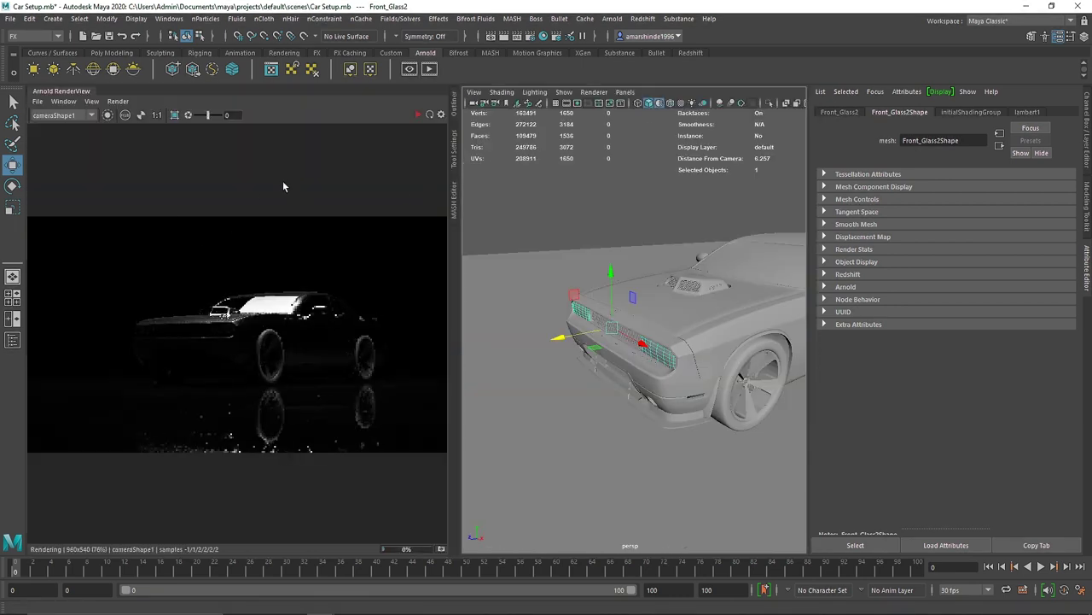
{"action": "scroll", "coordinate": [206, 335], "scroll_direction": "up", "scroll_amount": 5}
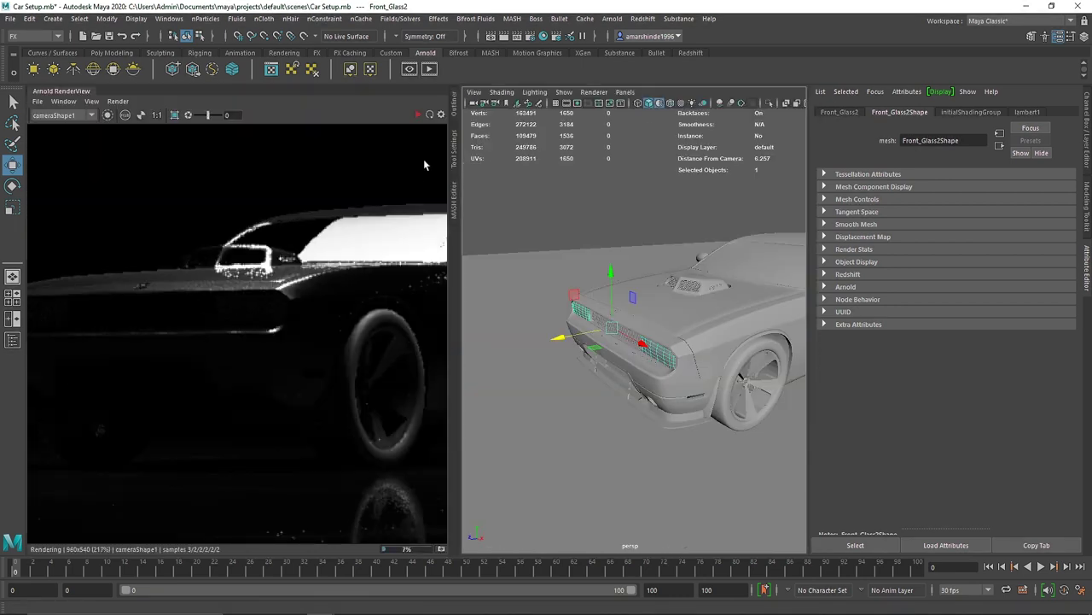
{"action": "left_click_drag", "start_coordinate": [156, 281], "coordinate": [324, 352]}
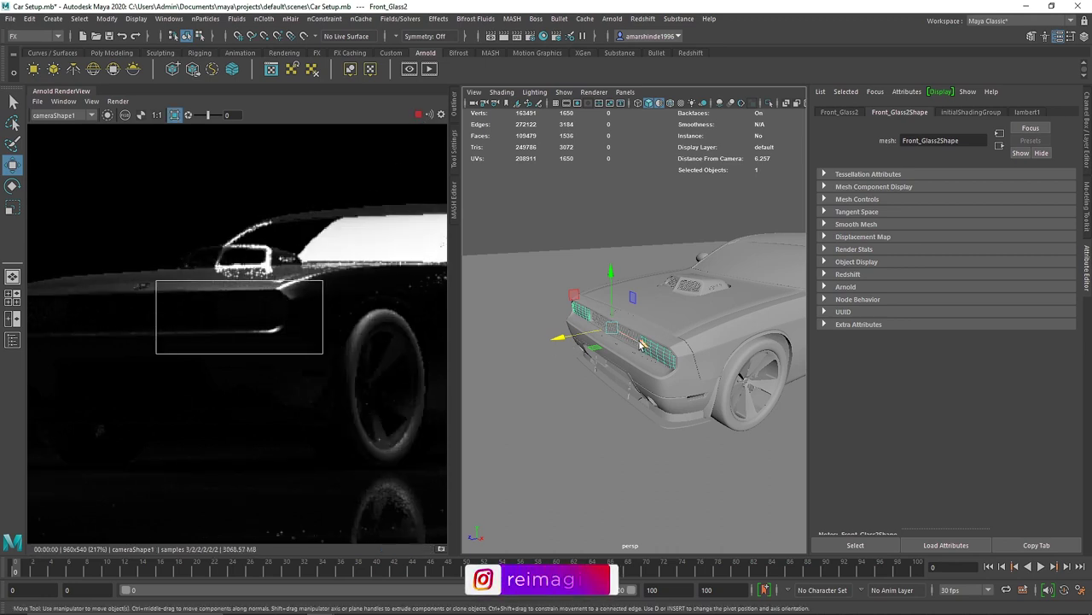
Test the region render with Front_Glass2 and Lights moved forward out of the body, and undo the moves
{"action": "scroll", "coordinate": [654, 350], "scroll_direction": "up", "scroll_amount": 3}
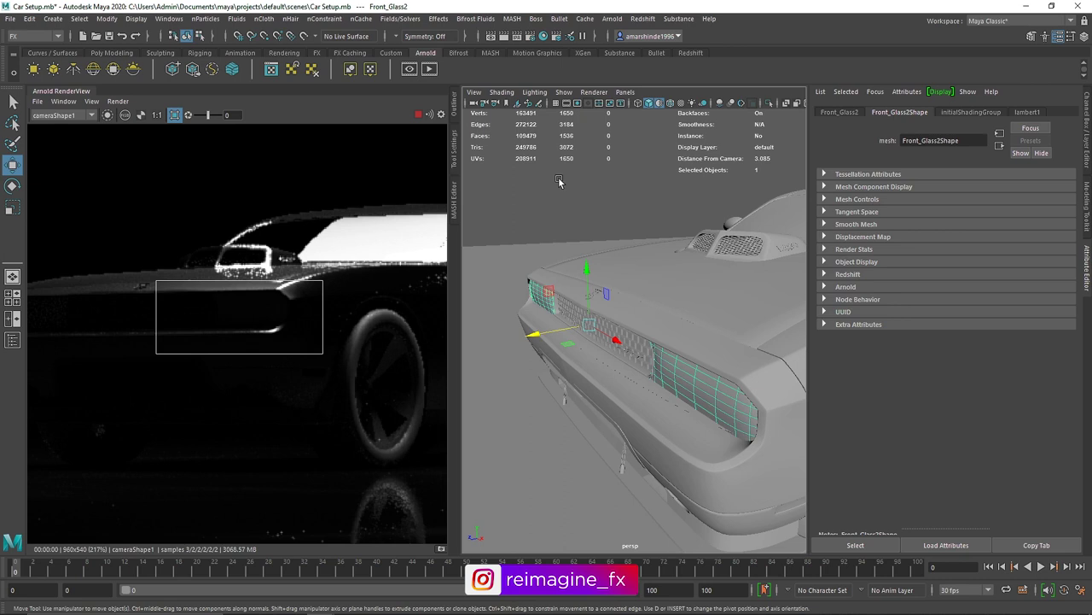
{"action": "left_click", "coordinate": [453, 106]}
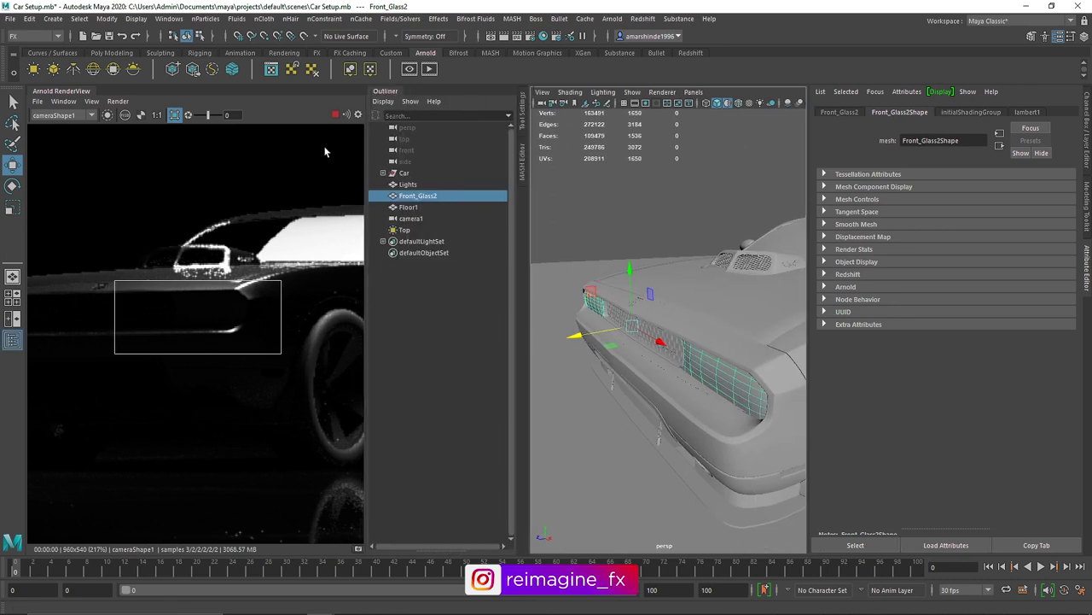
{"action": "left_click", "coordinate": [410, 185]}
{"action": "left_click_drag", "start_coordinate": [571, 317], "coordinate": [604, 319]}
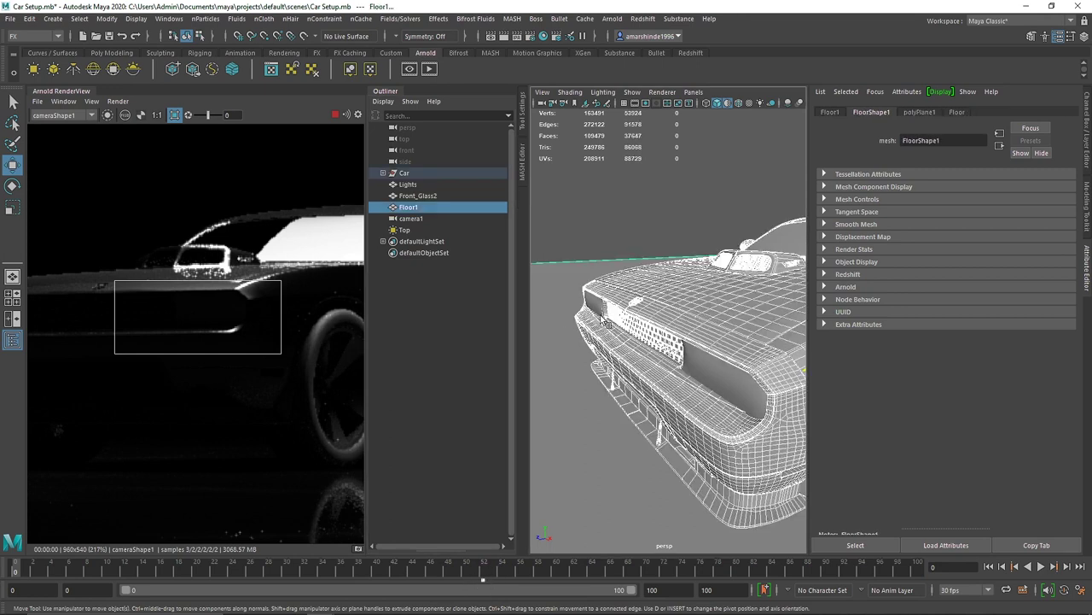
{"action": "left_click", "coordinate": [421, 196]}
{"action": "middle_click_drag", "start_coordinate": [562, 306], "coordinate": [499, 351]}
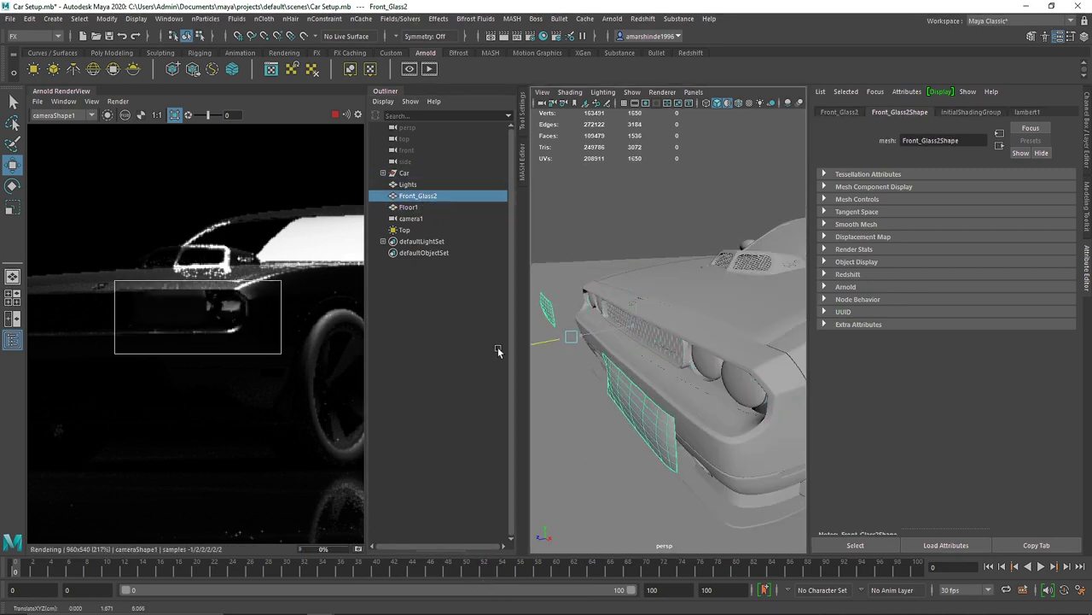
{"action": "left_click", "coordinate": [411, 185]}
{"action": "left_click_drag", "start_coordinate": [578, 329], "coordinate": [546, 336]}
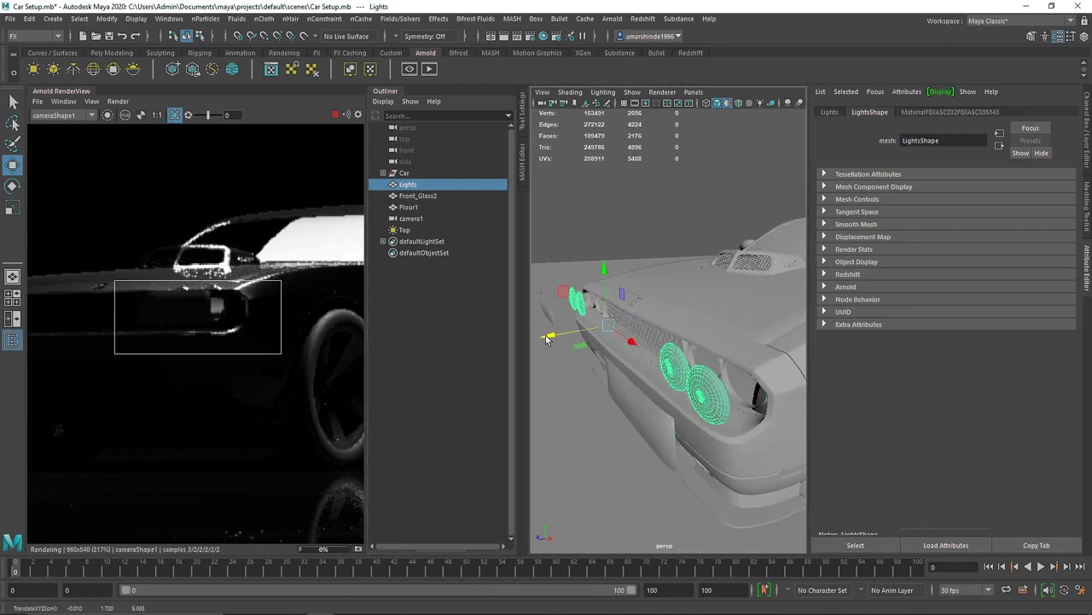
{"action": "key", "text": "ctrl+z"}
{"action": "key", "text": "ctrl+z"}
{"action": "key", "text": "ctrl+z"}
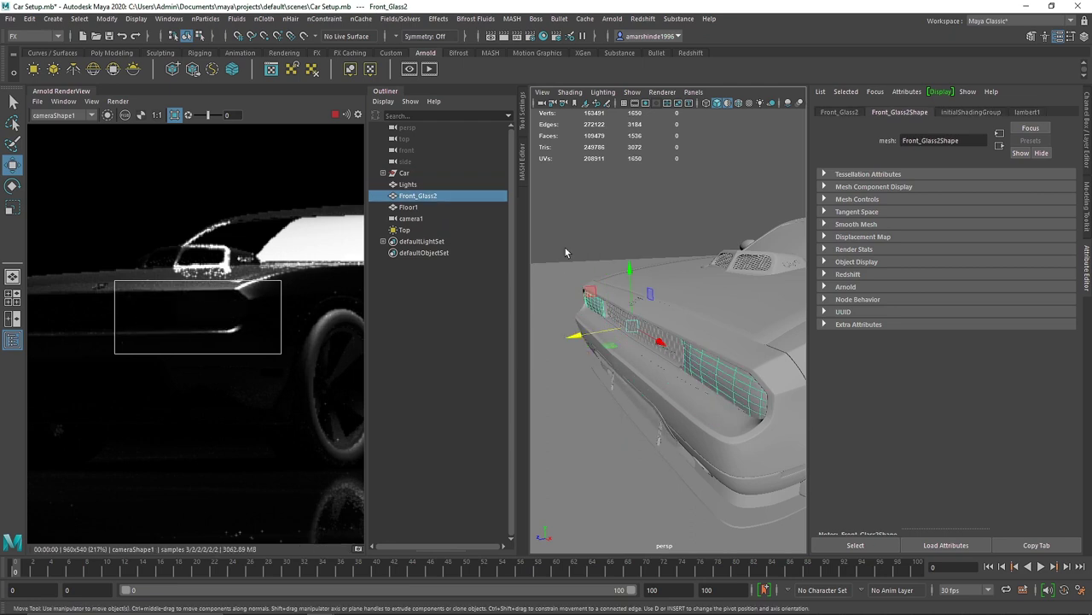
Assign a new aiStandardSurface material to Front_Glass2 and rename the material Glass1
{"action": "right_click_drag", "start_coordinate": [585, 222], "coordinate": [585, 516]}
{"action": "left_click", "coordinate": [463, 271]}
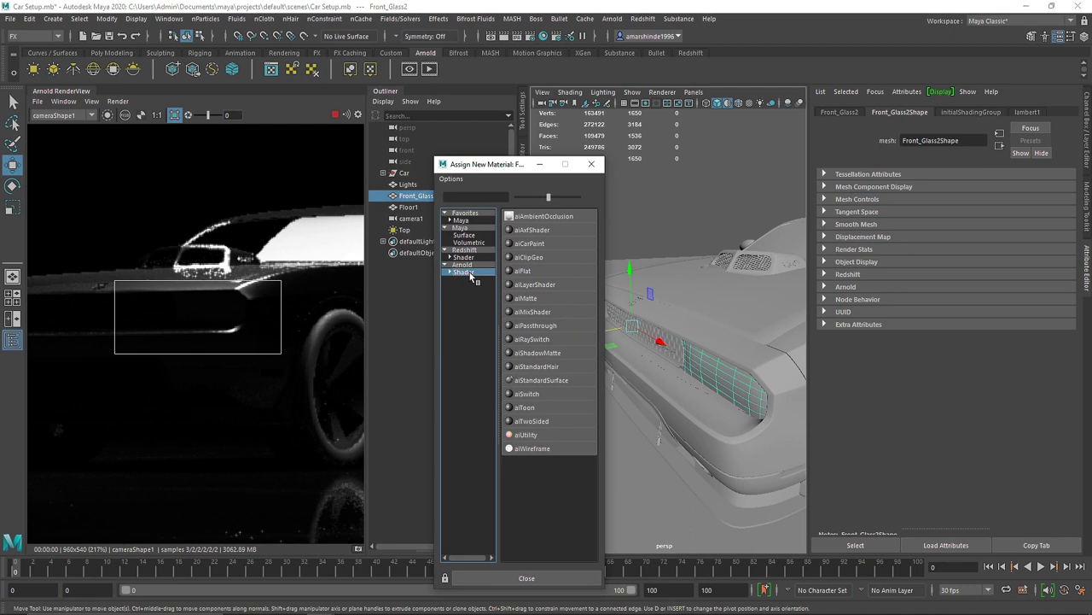
{"action": "left_click", "coordinate": [576, 385]}
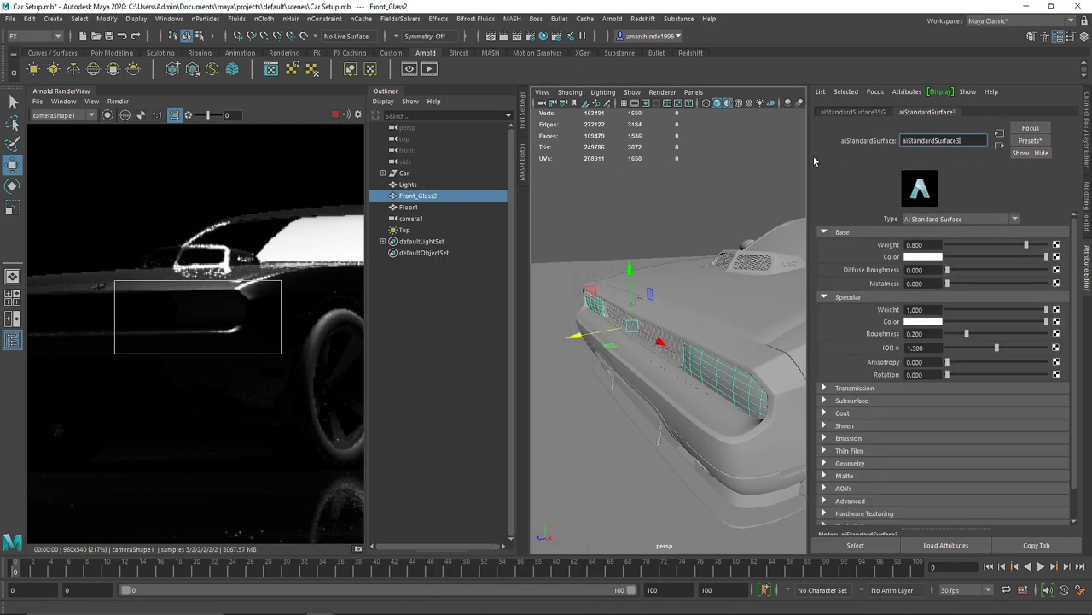
{"action": "key", "text": "ctrl+a"}
{"action": "type", "text": "Glass1"}
{"action": "key", "text": "Return"}
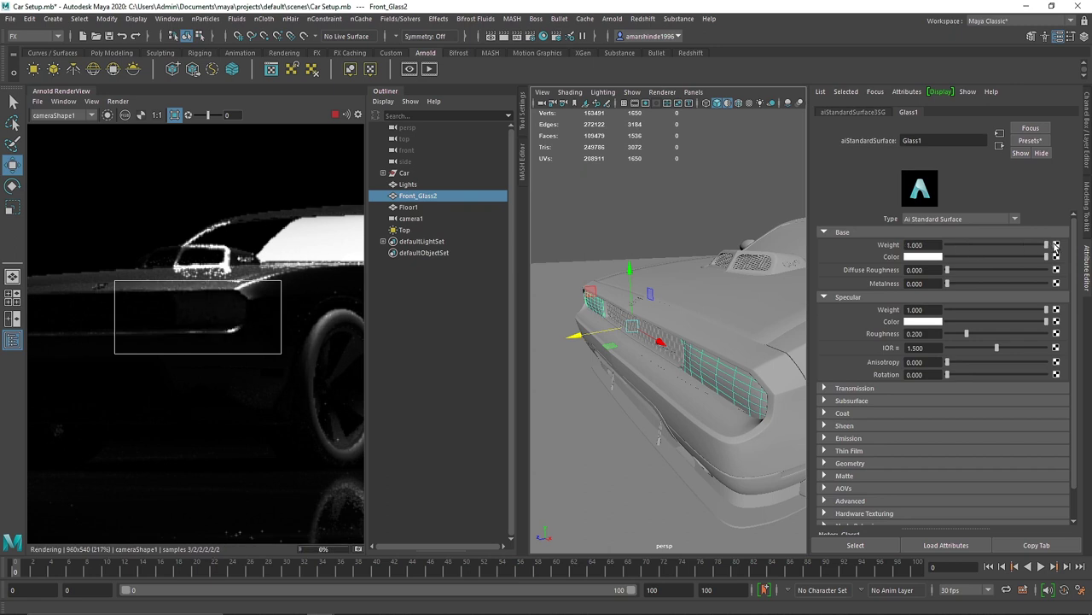
Replace Glass1's settings with the Glass preset and turn off Opaque in the Arnold attributes of Front_Glass2
{"action": "left_click", "coordinate": [1029, 141]}
{"action": "mouse_move", "coordinate": [973, 343]}
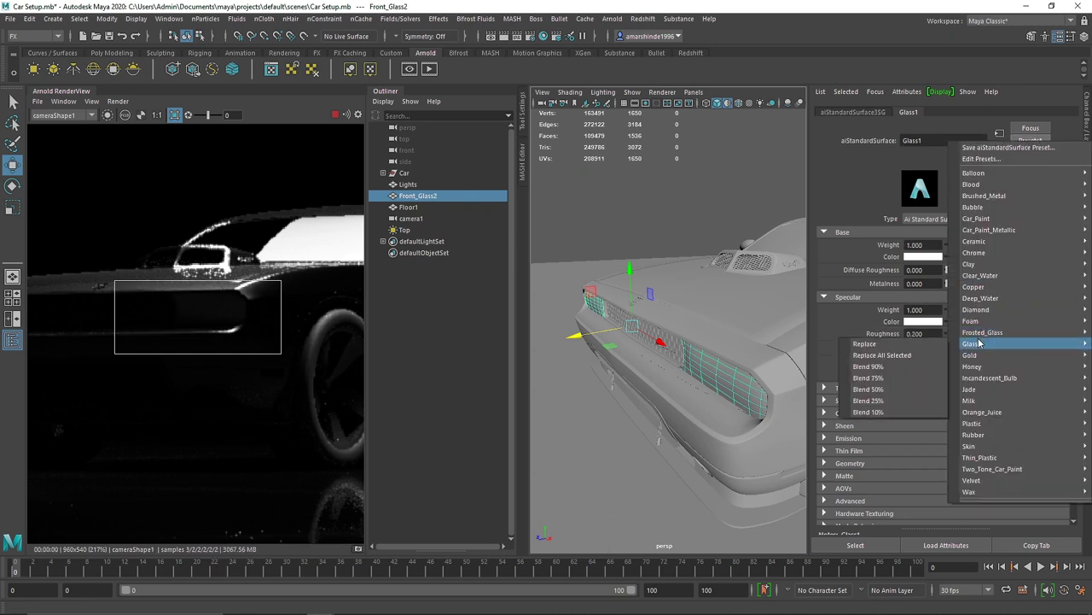
{"action": "left_click", "coordinate": [901, 343]}
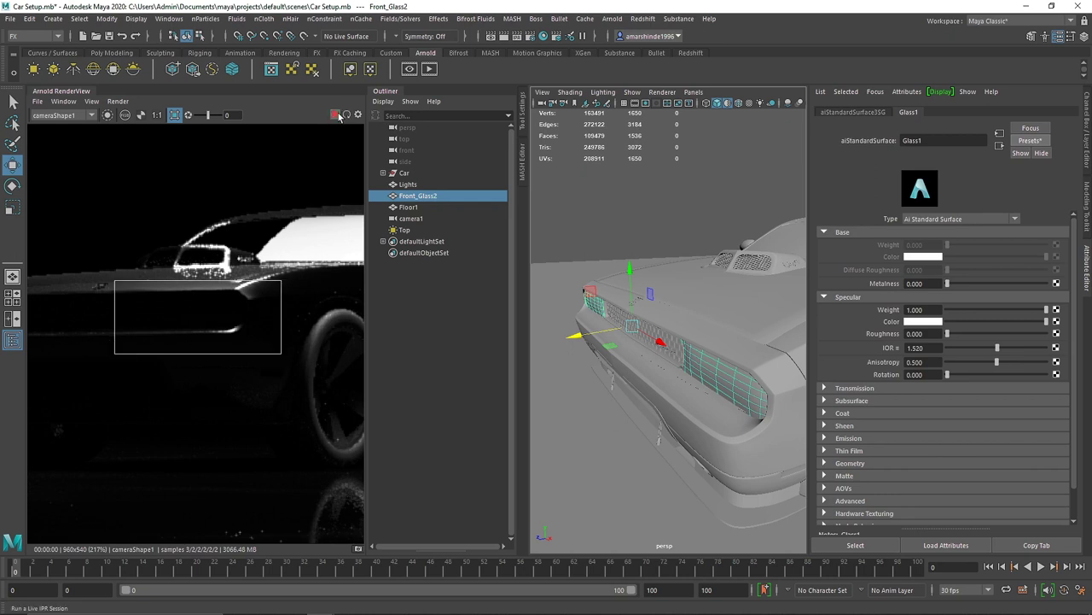
{"action": "left_click", "coordinate": [715, 380]}
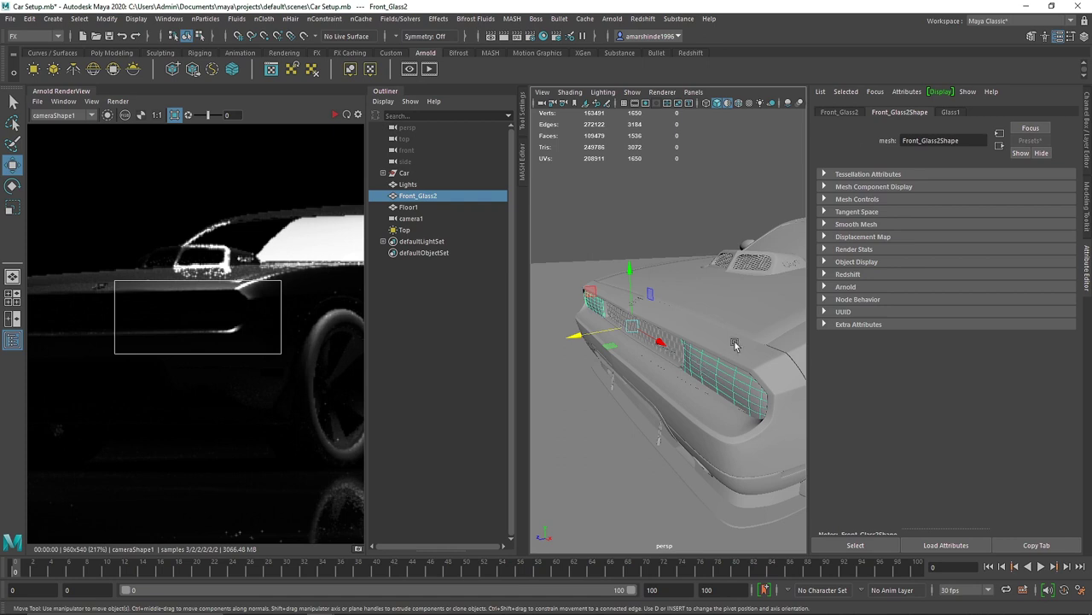
{"action": "left_click", "coordinate": [853, 286]}
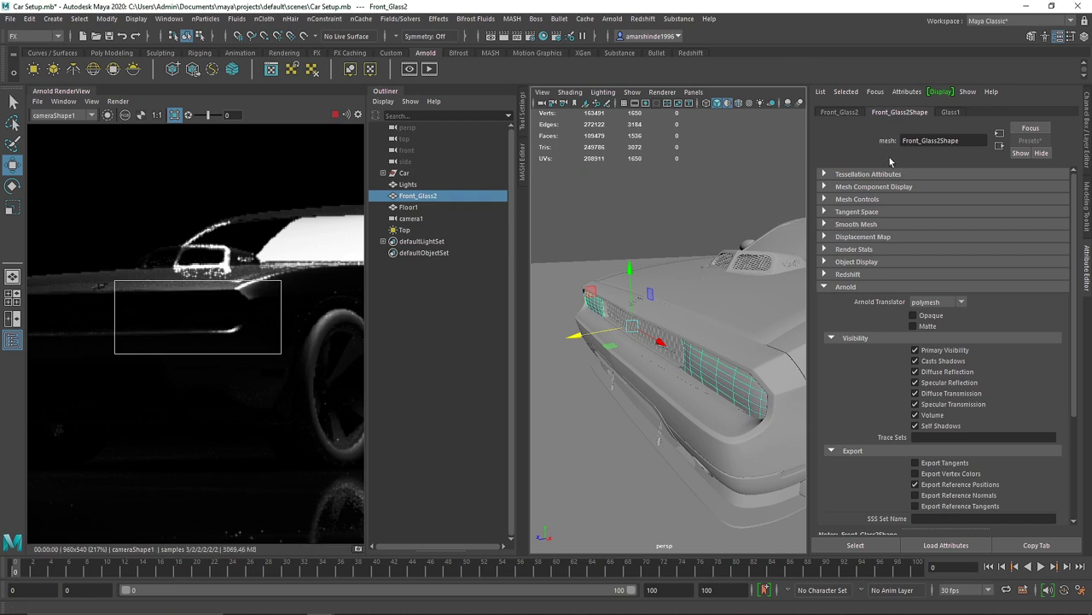
Collapse the Outliner and close the Arnold RenderView, leaving the whole car framed in the perspective view with nothing selected
{"action": "left_click", "coordinate": [411, 208]}
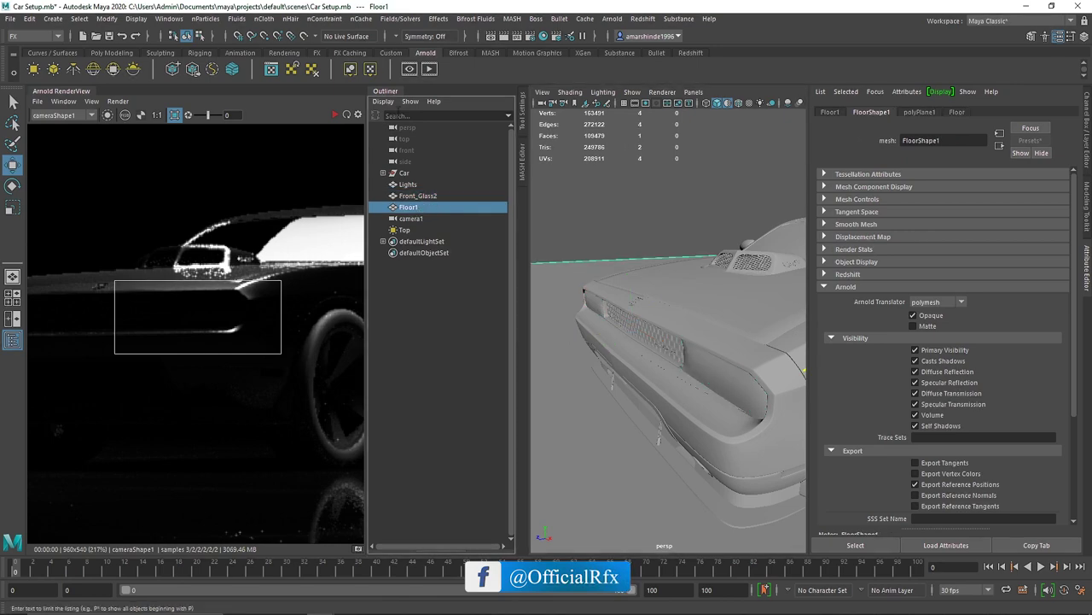
{"action": "left_click", "coordinate": [390, 92]}
{"action": "left_click", "coordinate": [548, 176]}
{"action": "right_click", "coordinate": [78, 92]}
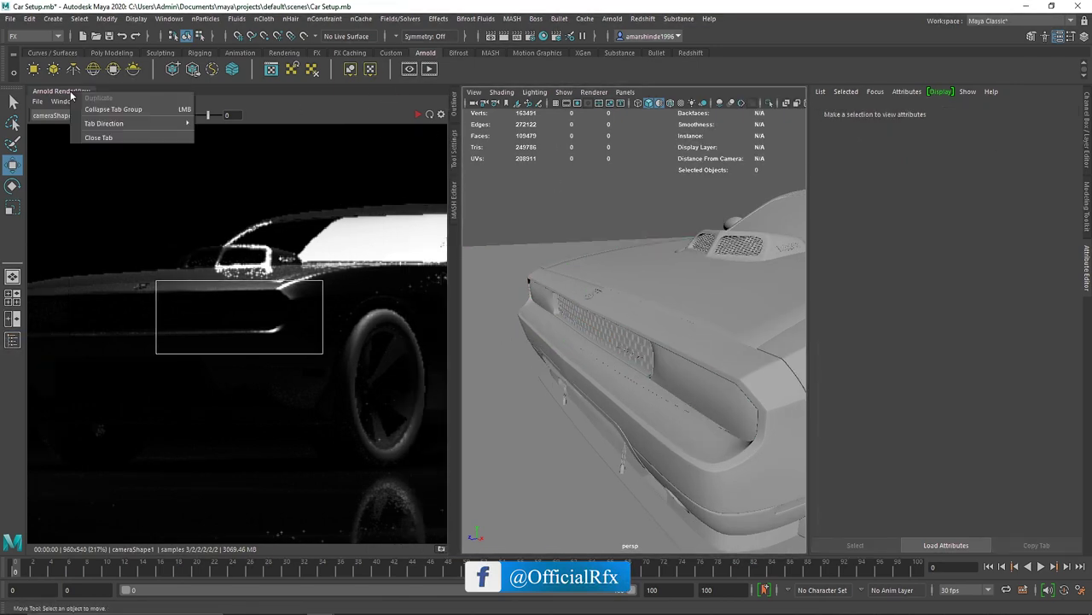
{"action": "left_click", "coordinate": [91, 137]}
{"action": "key", "text": "space"}
{"action": "left_click_drag", "start_coordinate": [316, 179], "coordinate": [322, 133]}
{"action": "scroll", "coordinate": [367, 185], "scroll_direction": "down", "scroll_amount": 6}
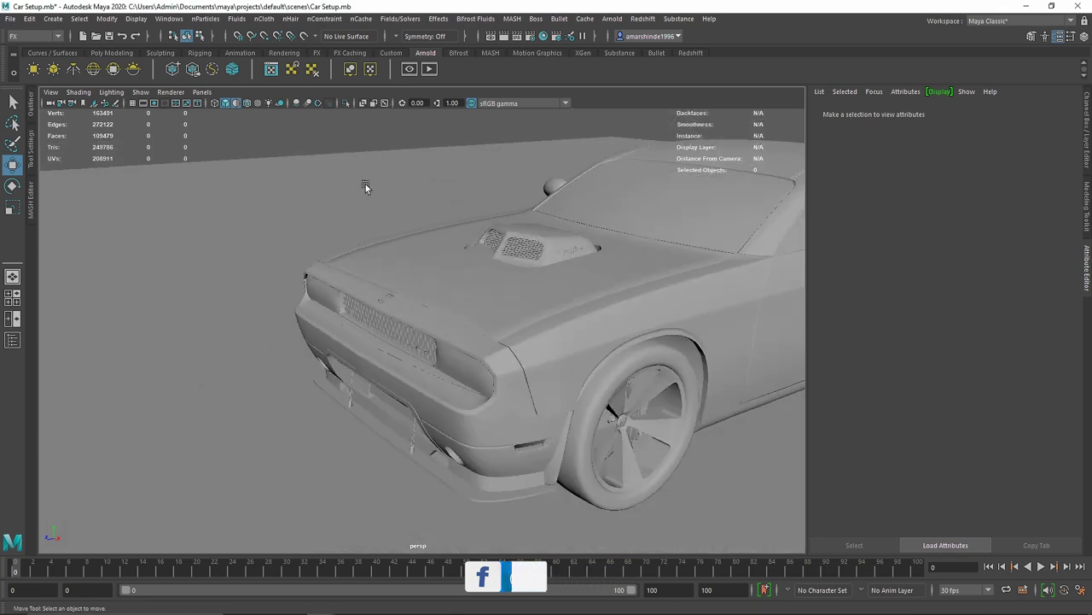
{"action": "left_click_drag", "start_coordinate": [366, 186], "coordinate": [404, 247], "text": "alt"}
{"action": "scroll", "coordinate": [411, 273], "scroll_direction": "down", "scroll_amount": 3}
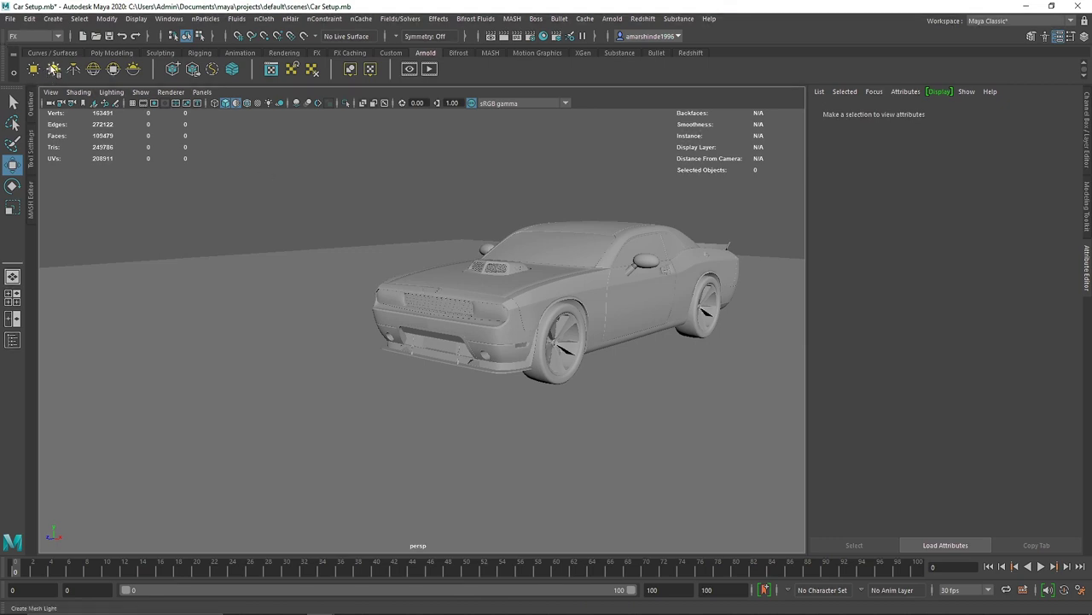
Reopen the Arnold RenderView with the cameraShape1 render running, and frame the car, area light and camera in the perspective view
{"action": "left_click", "coordinate": [115, 53]}
{"action": "left_click", "coordinate": [425, 53]}
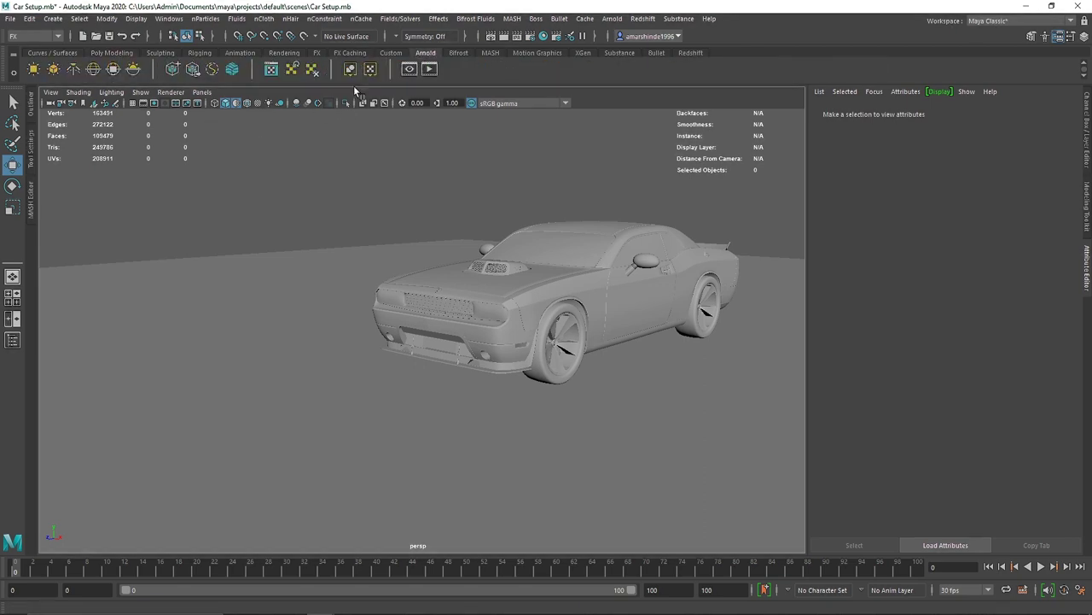
{"action": "left_click", "coordinate": [429, 69]}
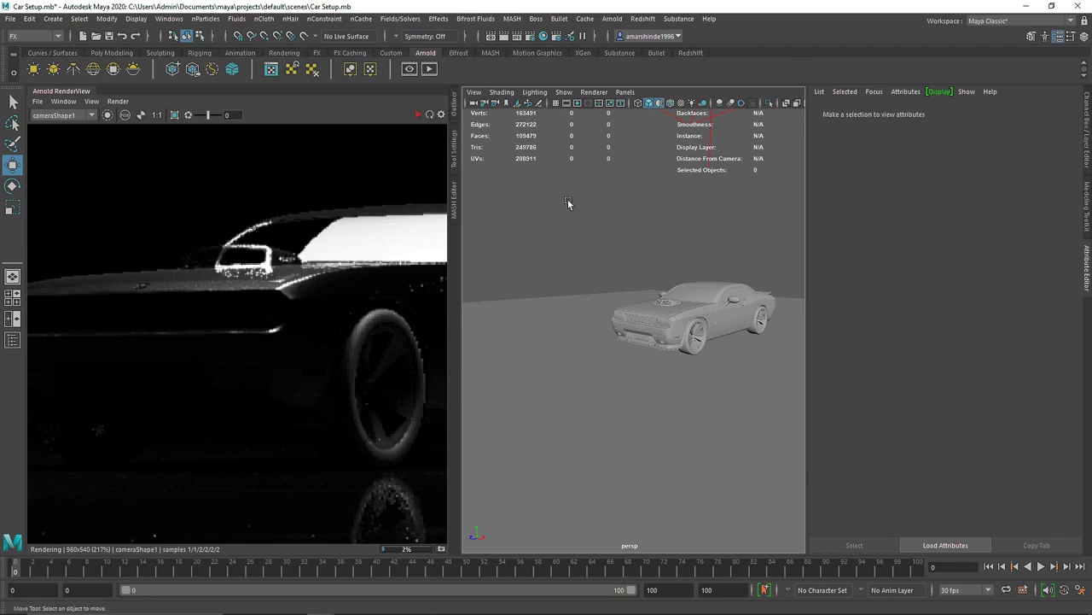
{"action": "scroll", "coordinate": [567, 199], "scroll_direction": "down", "scroll_amount": 4}
Create a polygon cube and place it at the front end of the car
{"action": "left_click", "coordinate": [115, 53]}
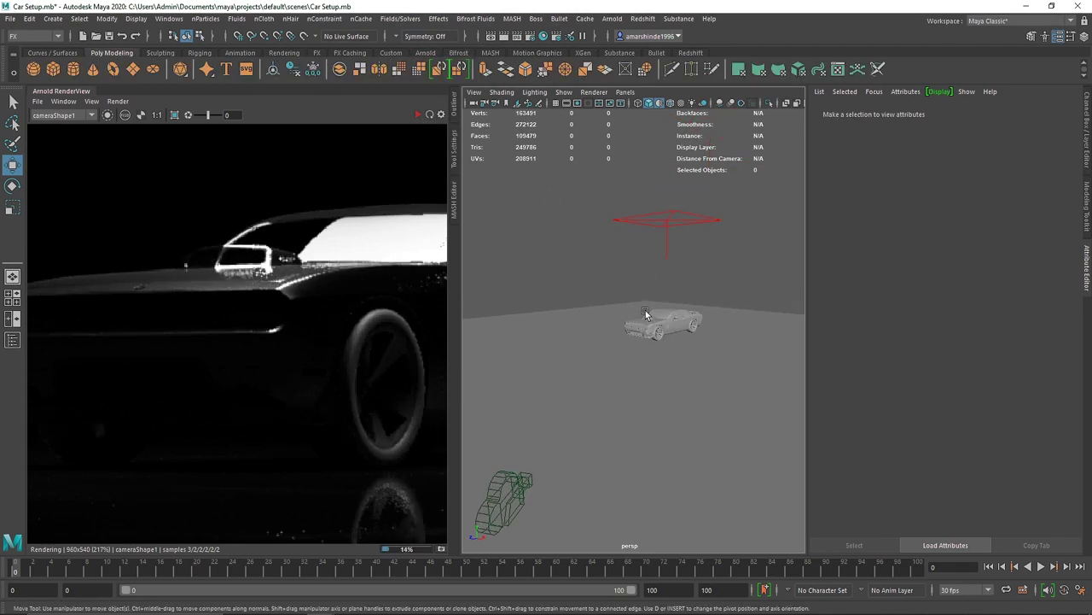
{"action": "left_click", "coordinate": [53, 69]}
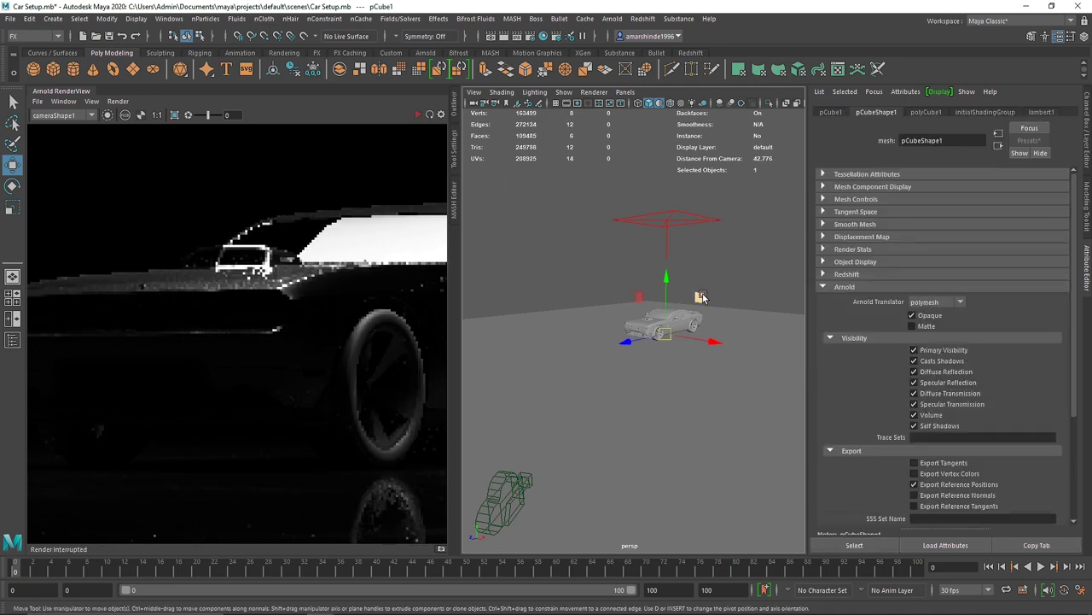
{"action": "left_click_drag", "start_coordinate": [670, 295], "coordinate": [655, 363]}
{"action": "key", "text": "f"}
{"action": "scroll", "coordinate": [636, 354], "scroll_direction": "down", "scroll_amount": 4}
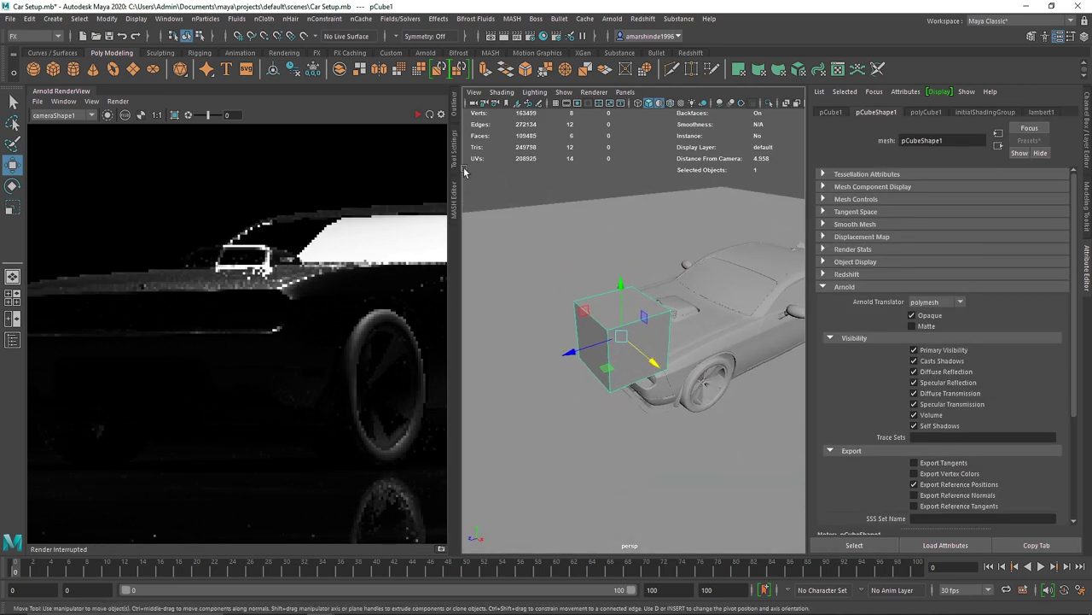
Restart the preview render and assign a new aiStandardSurface material to the cube
{"action": "left_click", "coordinate": [419, 115]}
{"action": "left_click", "coordinate": [420, 115]}
{"action": "right_click_drag", "start_coordinate": [654, 256], "coordinate": [648, 539]}
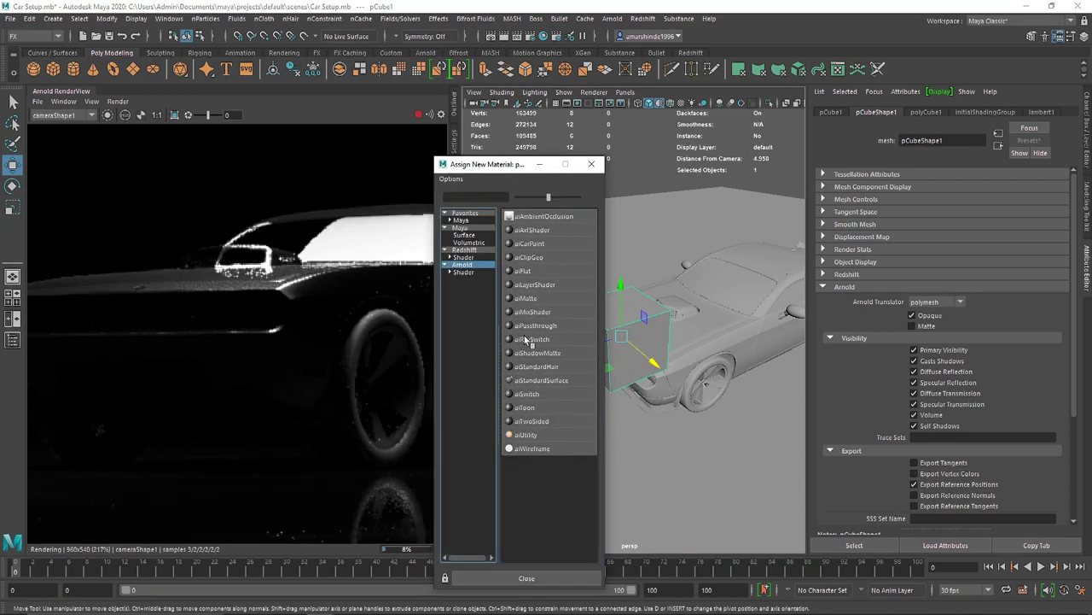
{"action": "left_click", "coordinate": [546, 381]}
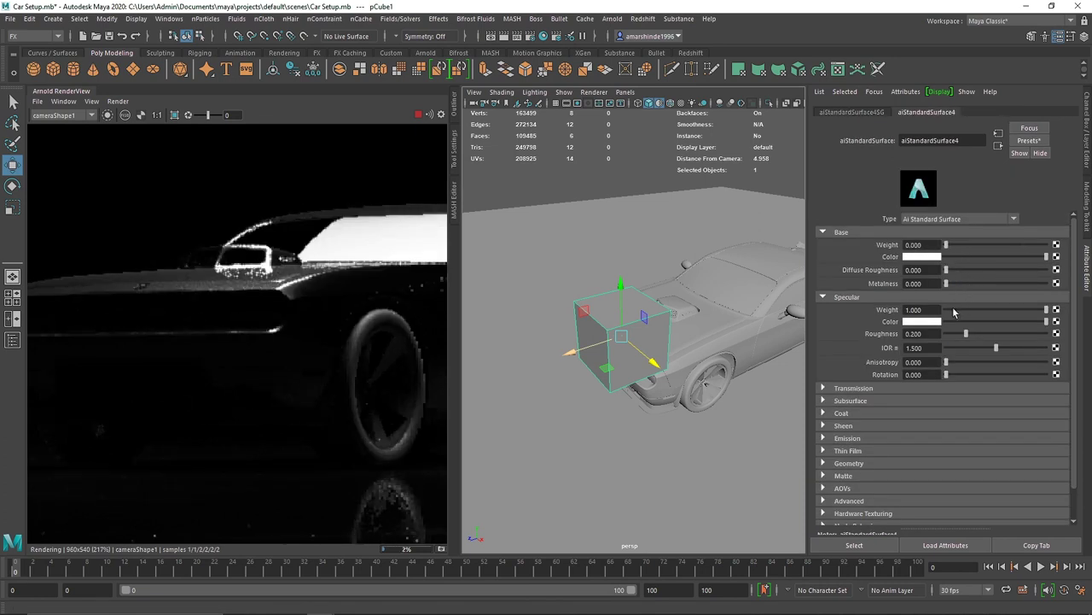
Set the cube material's base and specular weights to 0 and its emission weight to 1
{"action": "left_click", "coordinate": [853, 233]}
{"action": "left_click", "coordinate": [857, 235]}
{"action": "left_click", "coordinate": [853, 233]}
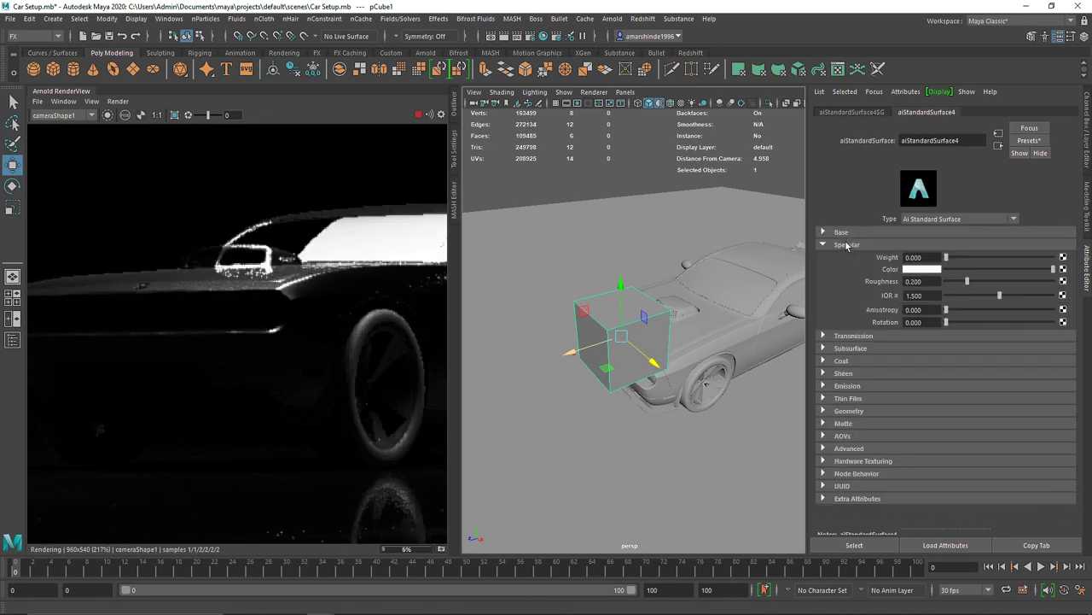
{"action": "left_click", "coordinate": [845, 244]}
{"action": "left_click", "coordinate": [847, 320]}
{"action": "left_click", "coordinate": [847, 307]}
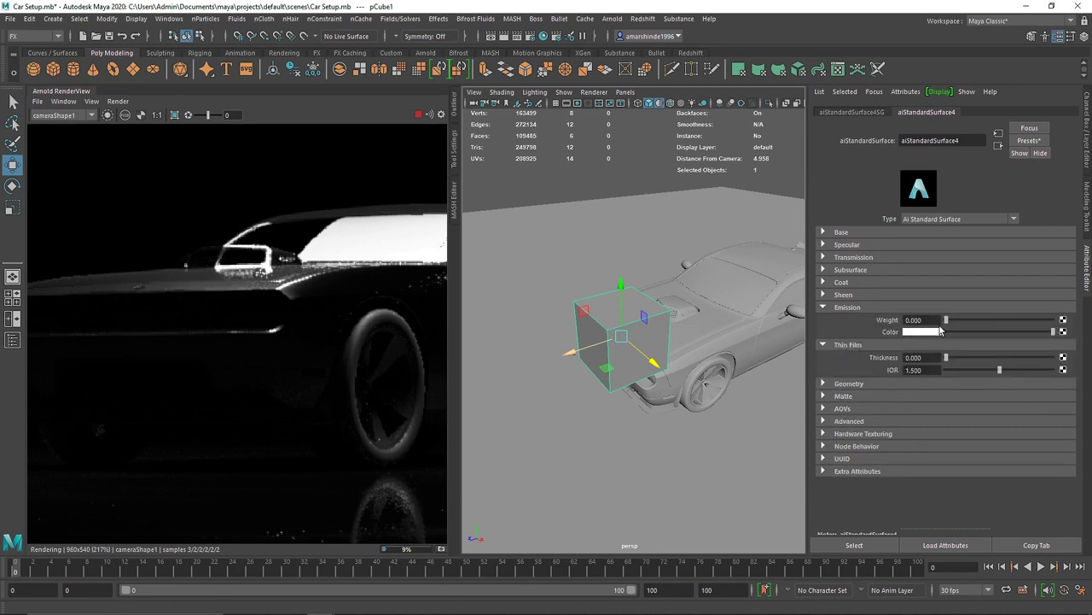
{"action": "left_click_drag", "start_coordinate": [1062, 320], "coordinate": [1073, 319]}
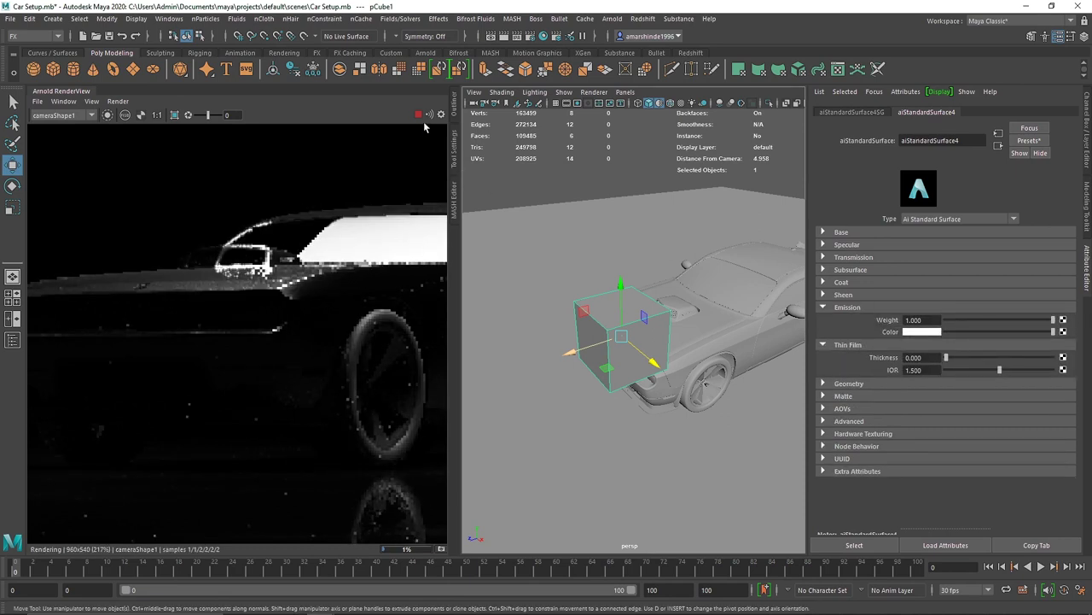
Switch the preview render to perspShape and bring the whole cube and the car's front into view in the render
{"action": "left_click", "coordinate": [59, 114]}
{"action": "left_click", "coordinate": [60, 131]}
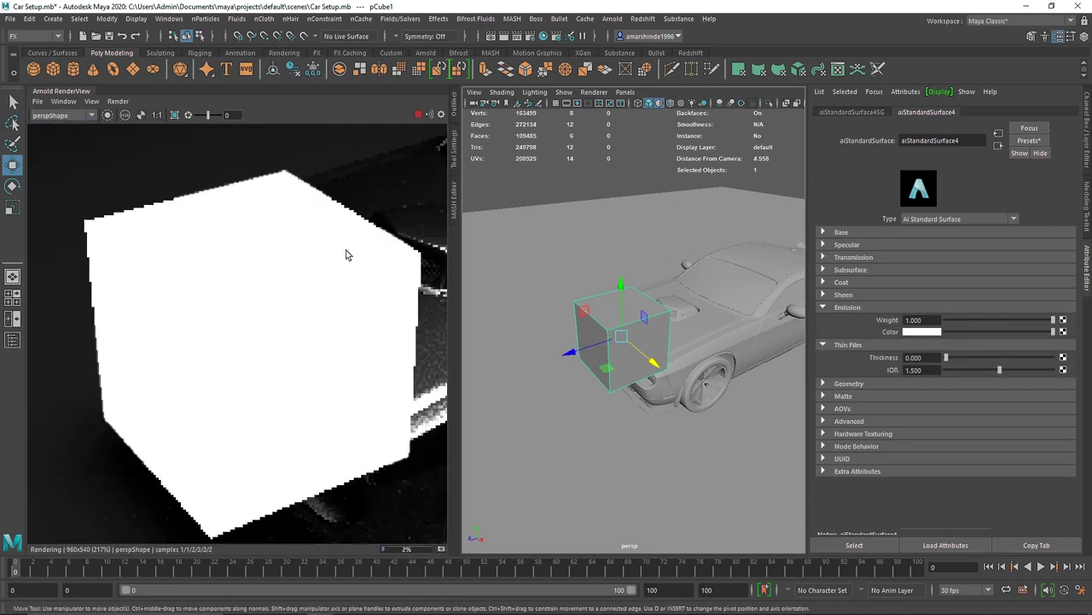
{"action": "scroll", "coordinate": [316, 288], "scroll_direction": "down", "scroll_amount": 3}
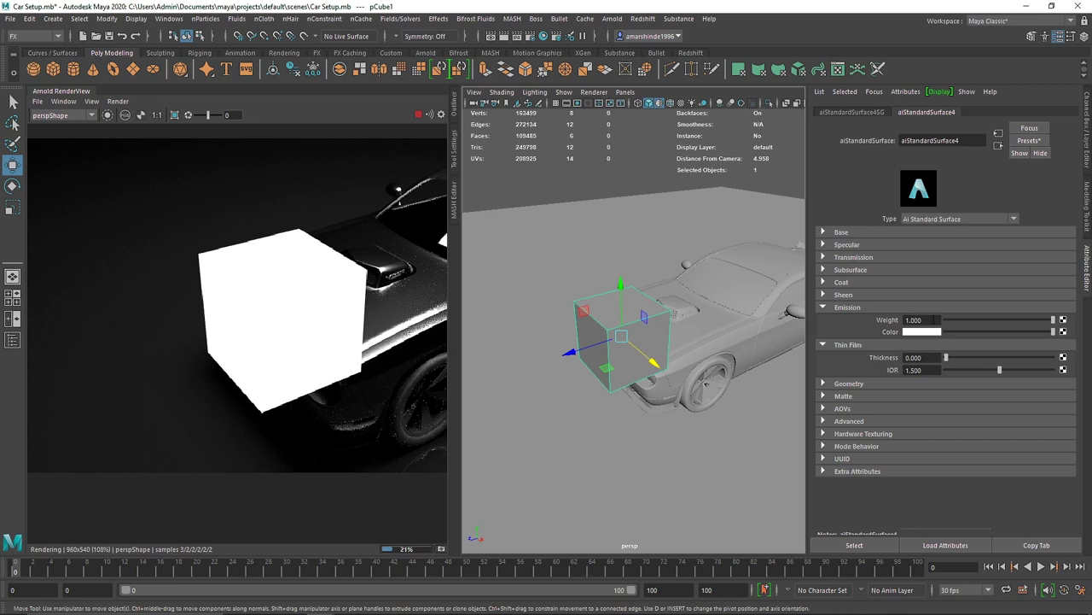
Set the cube material's emission weight to 5, change the emission color to cyan, and raise the weight to 10
{"action": "key", "text": "Return"}
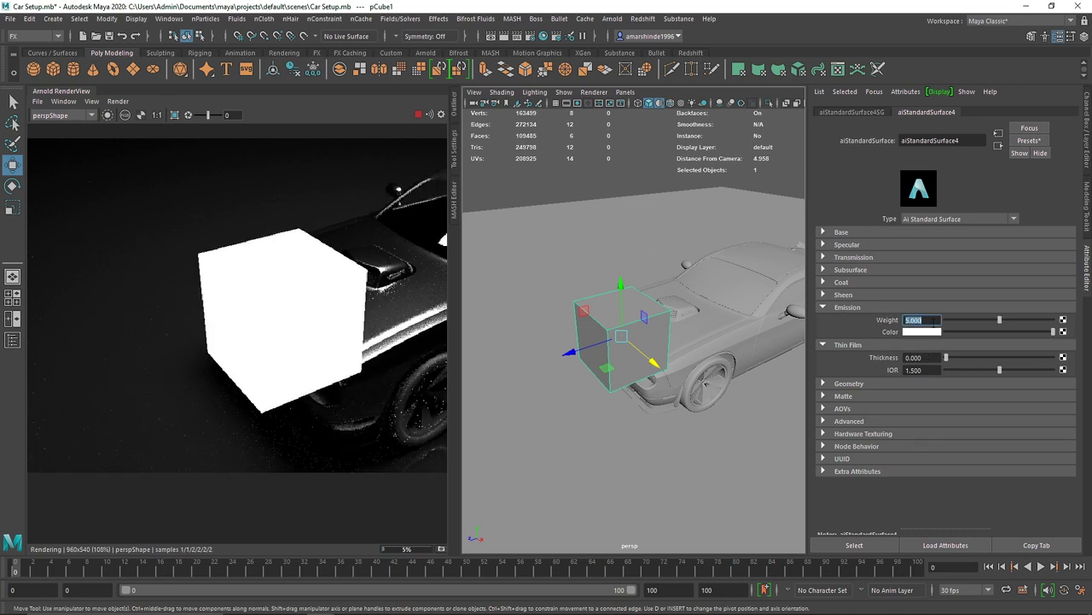
{"action": "left_click", "coordinate": [922, 332]}
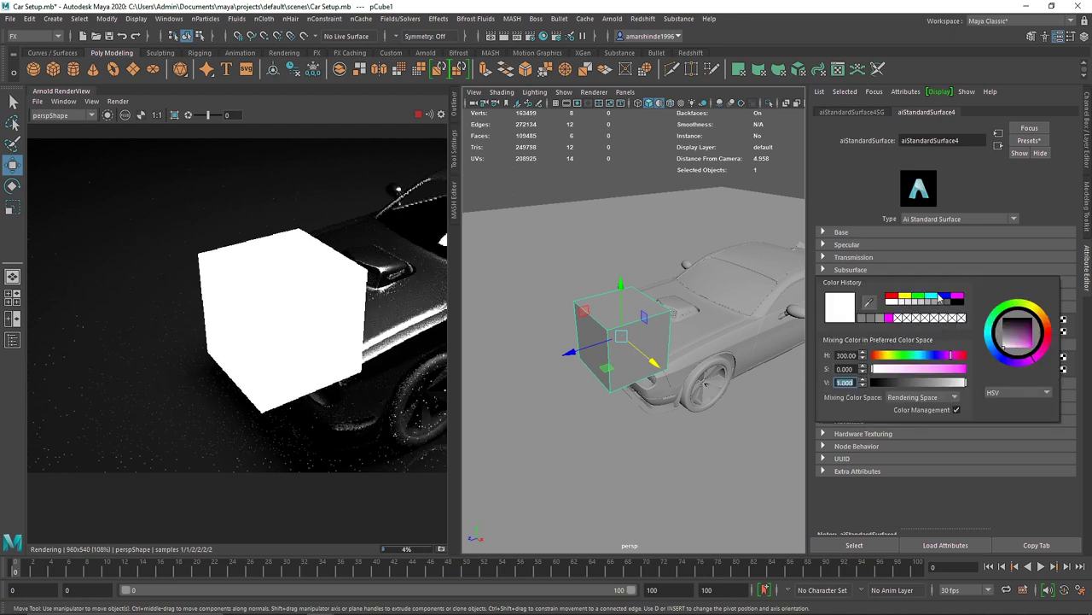
{"action": "left_click", "coordinate": [938, 296]}
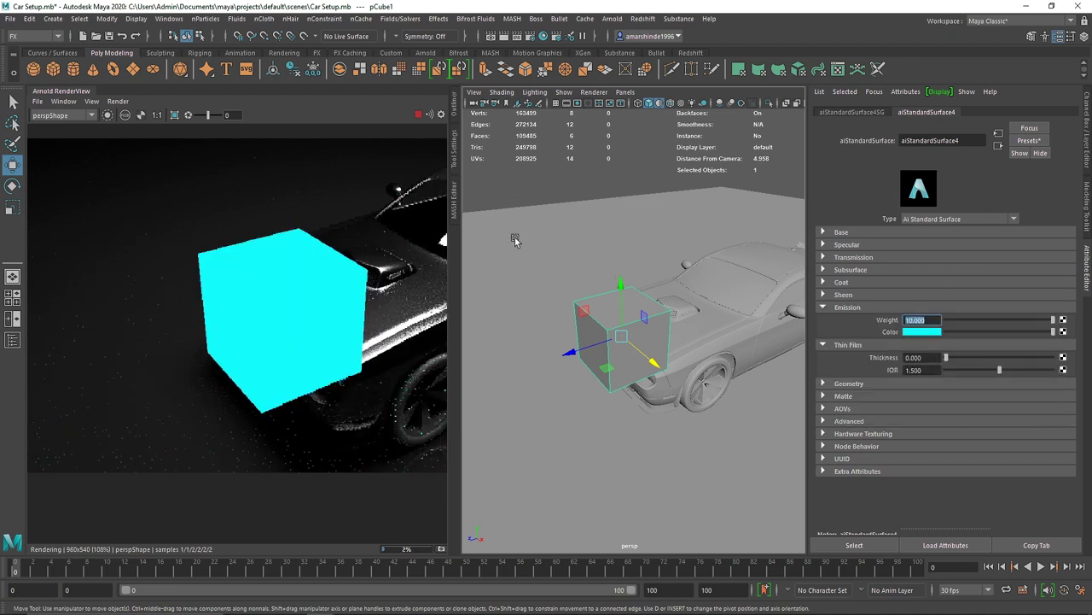
Convert the cube to an Arnold mesh light with exposure about 4 and Light Visible enabled, previewing it in the restarted render
{"action": "left_click", "coordinate": [419, 117]}
{"action": "left_click", "coordinate": [426, 53]}
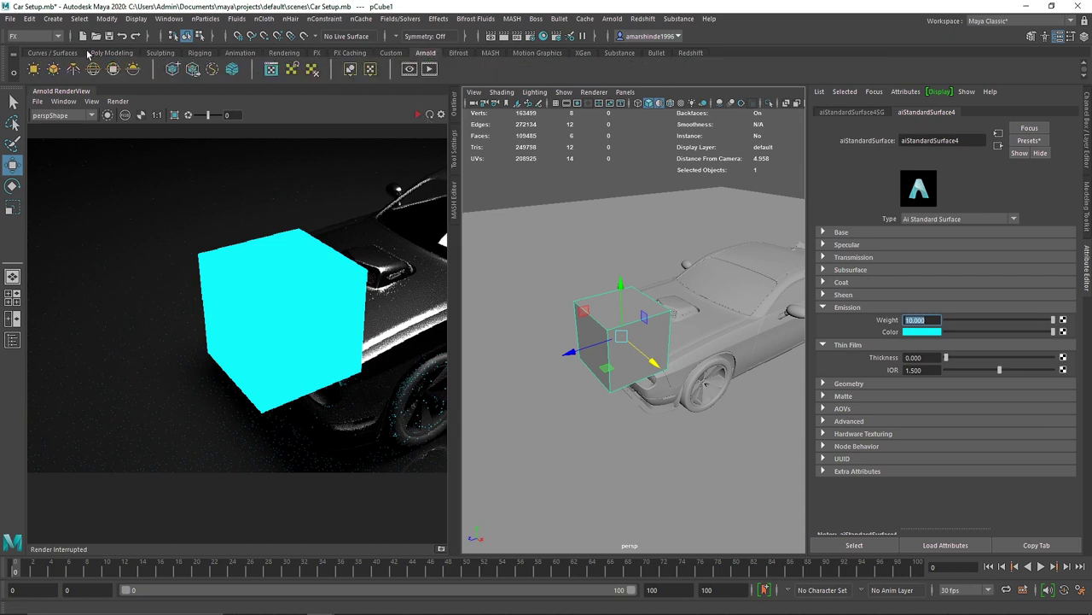
{"action": "left_click", "coordinate": [53, 69]}
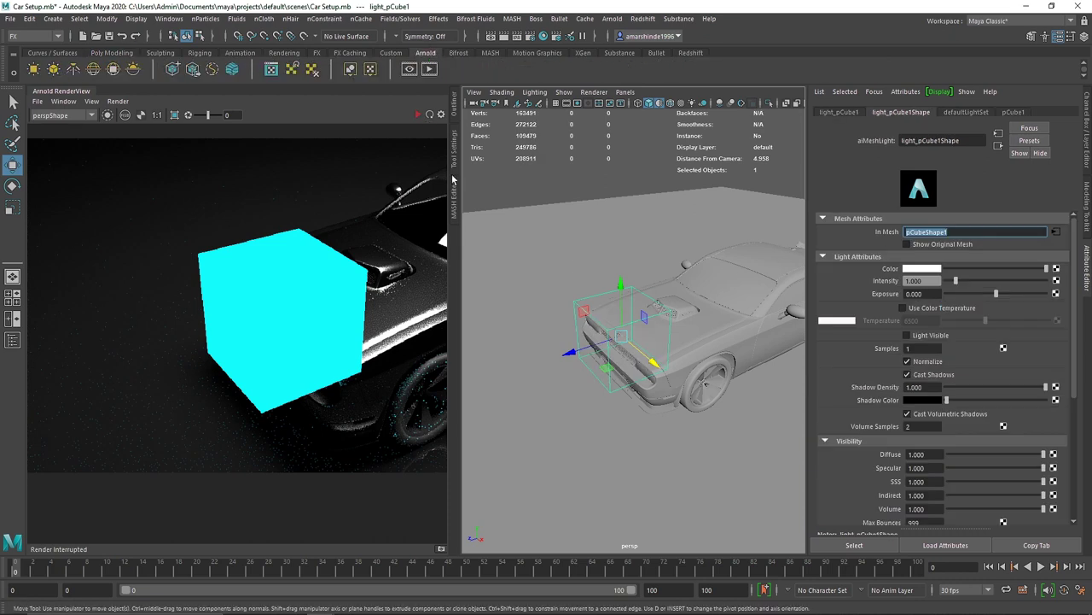
{"action": "left_click", "coordinate": [418, 114]}
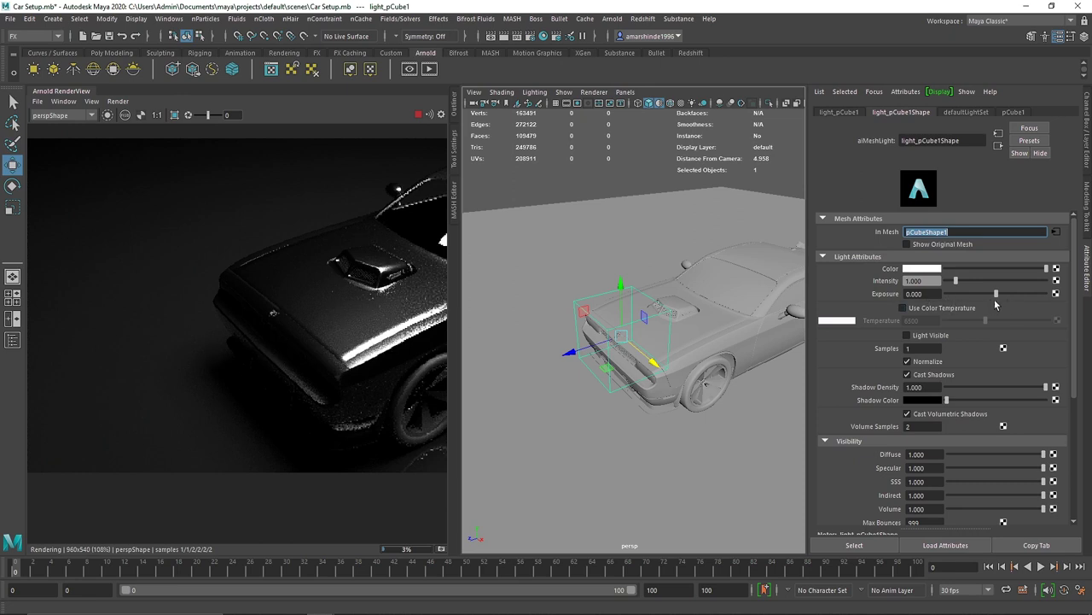
{"action": "left_click_drag", "start_coordinate": [996, 293], "coordinate": [1036, 295]}
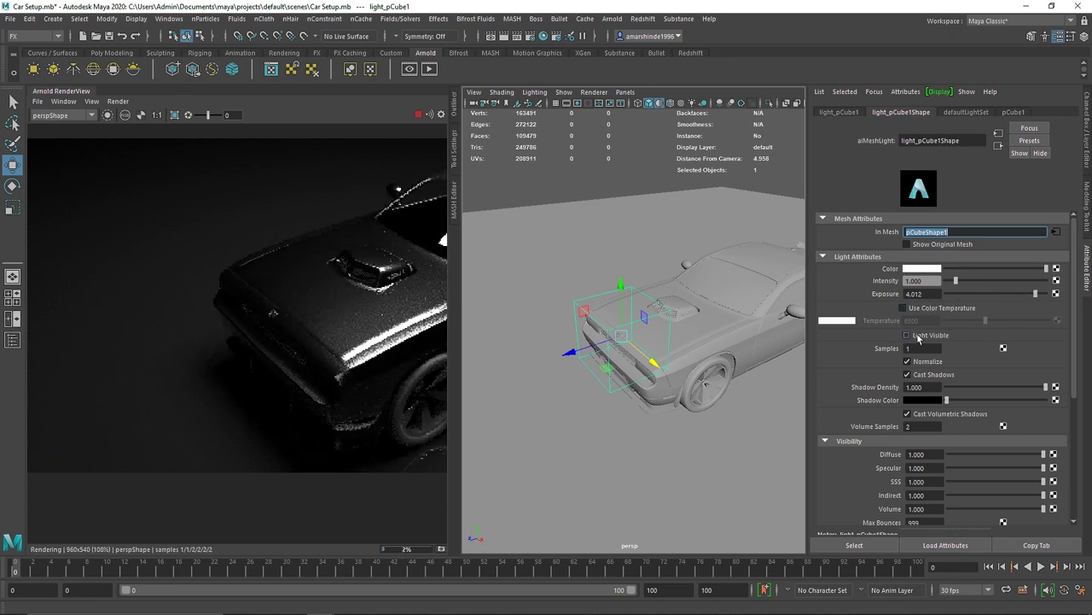
{"action": "left_click", "coordinate": [918, 336]}
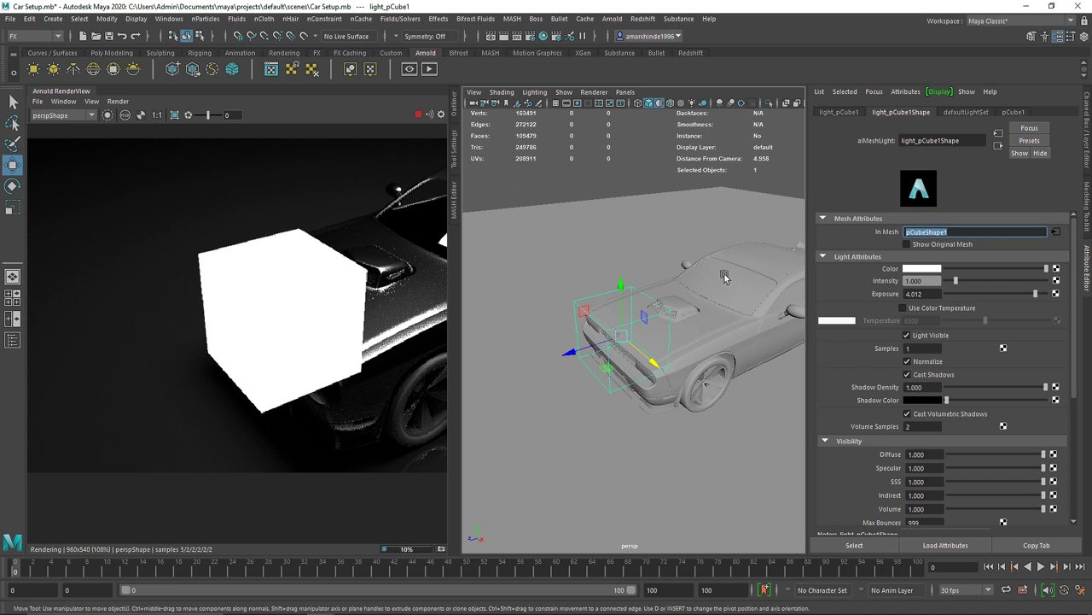
Stop the preview render and delete the test cube pCube1 from the scene
{"action": "left_click", "coordinate": [418, 114]}
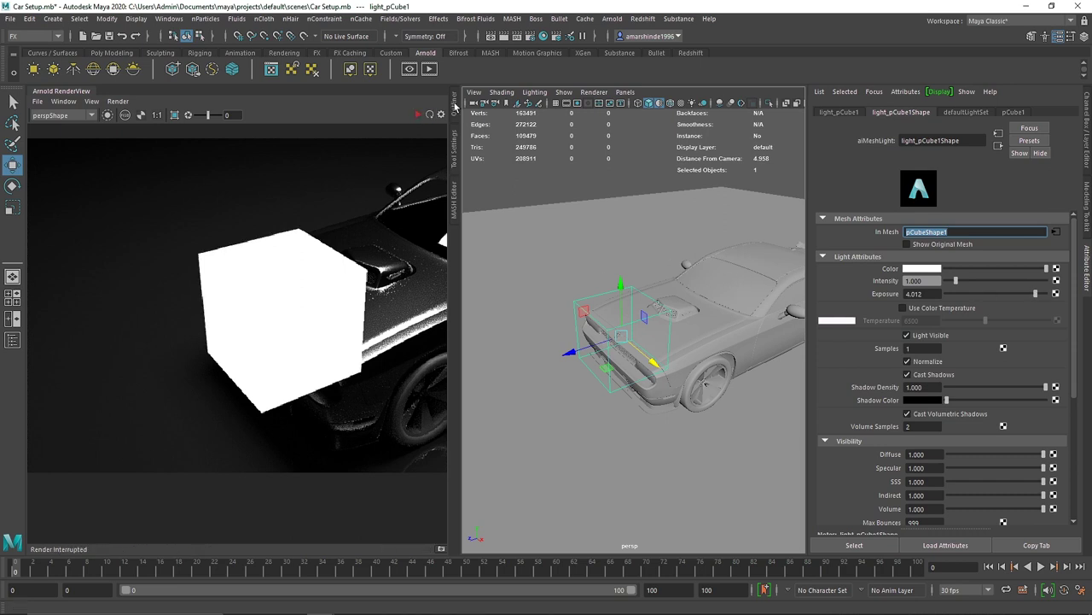
{"action": "left_click", "coordinate": [453, 104]}
{"action": "left_click", "coordinate": [418, 242]}
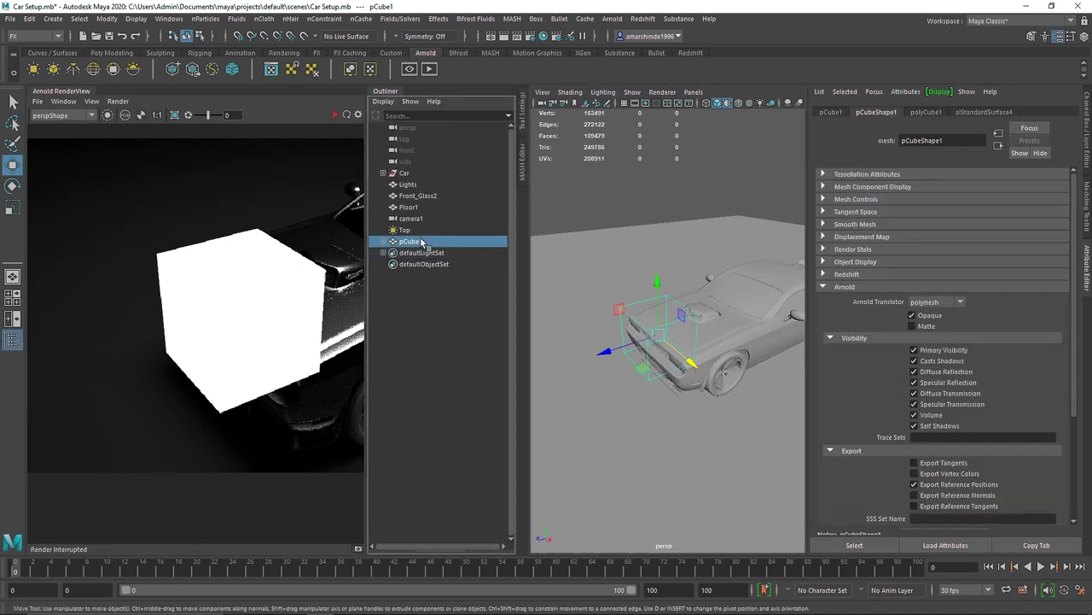
{"action": "key", "text": "Delete"}
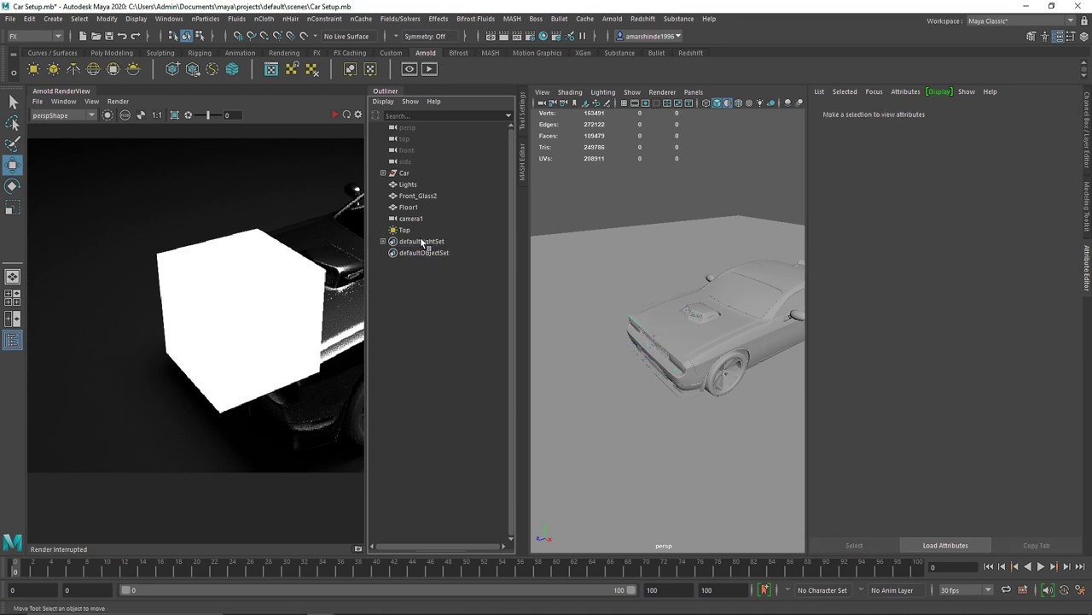
Rerun the perspShape preview render without the cube and close the Arnold RenderView
{"action": "left_click", "coordinate": [335, 115]}
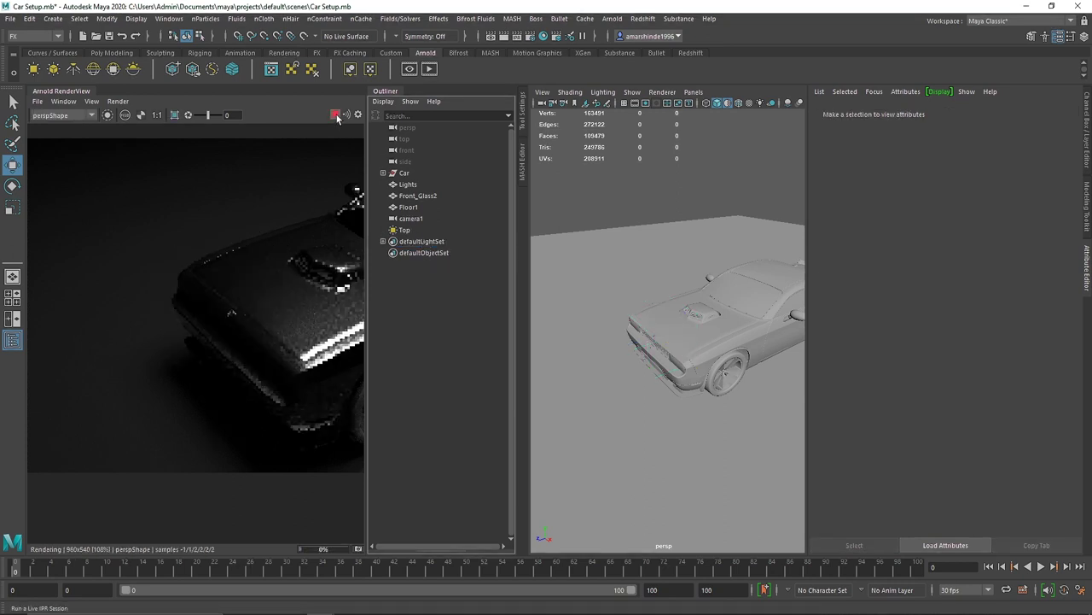
{"action": "left_click", "coordinate": [53, 100]}
{"action": "left_click", "coordinate": [85, 140]}
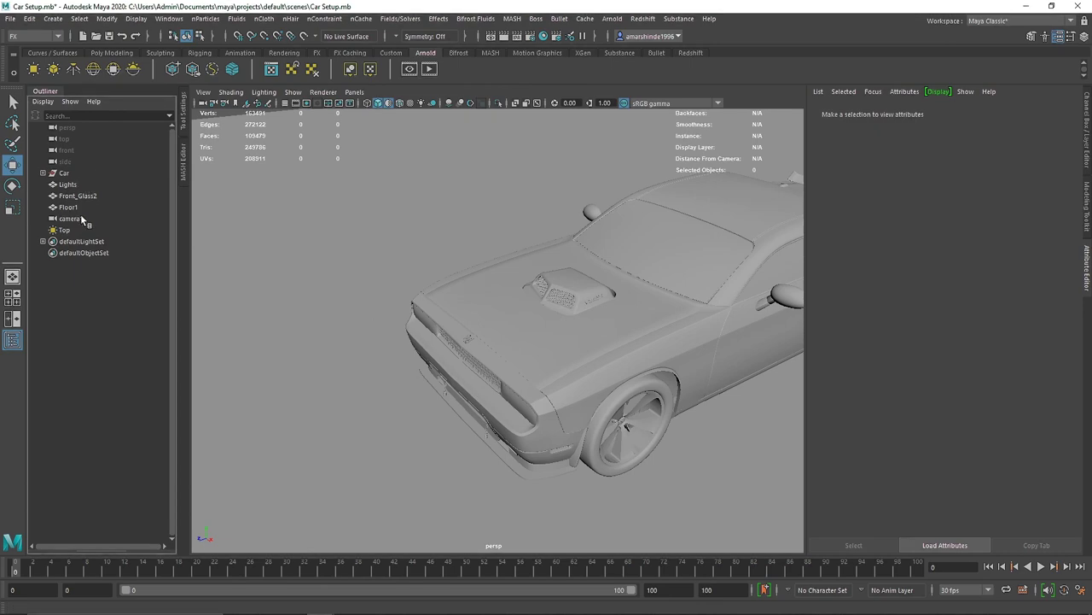
Inspect the Lights mesh up close by moving the headlights out in front of the car, and undo the move
{"action": "left_click", "coordinate": [74, 197]}
{"action": "left_click", "coordinate": [70, 184]}
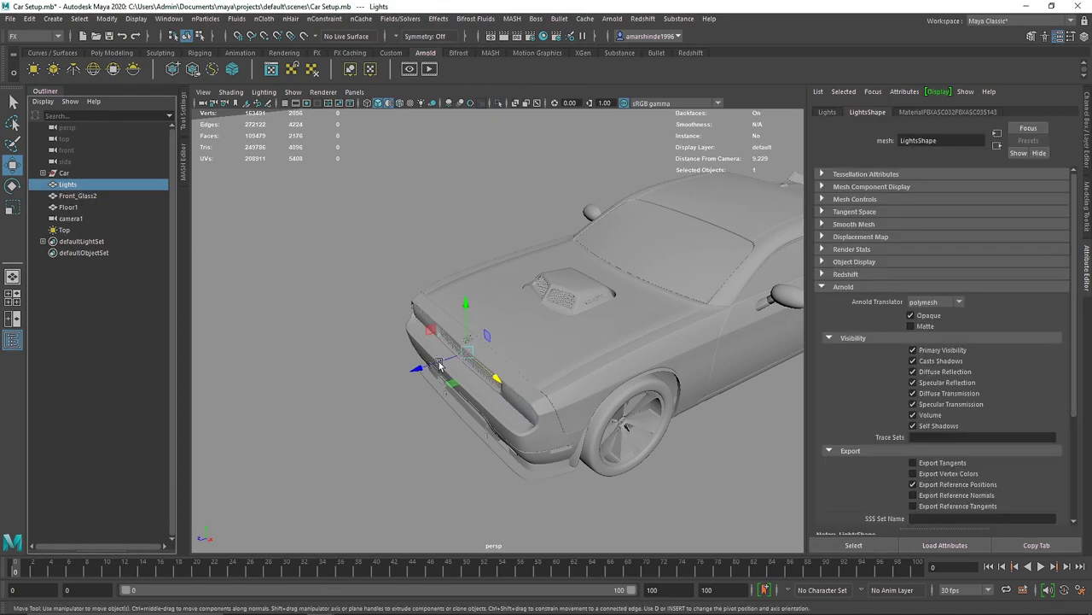
{"action": "left_click_drag", "start_coordinate": [441, 365], "coordinate": [472, 374], "text": "alt"}
{"action": "key", "text": "f"}
{"action": "left_click_drag", "start_coordinate": [449, 409], "coordinate": [516, 395], "text": "alt"}
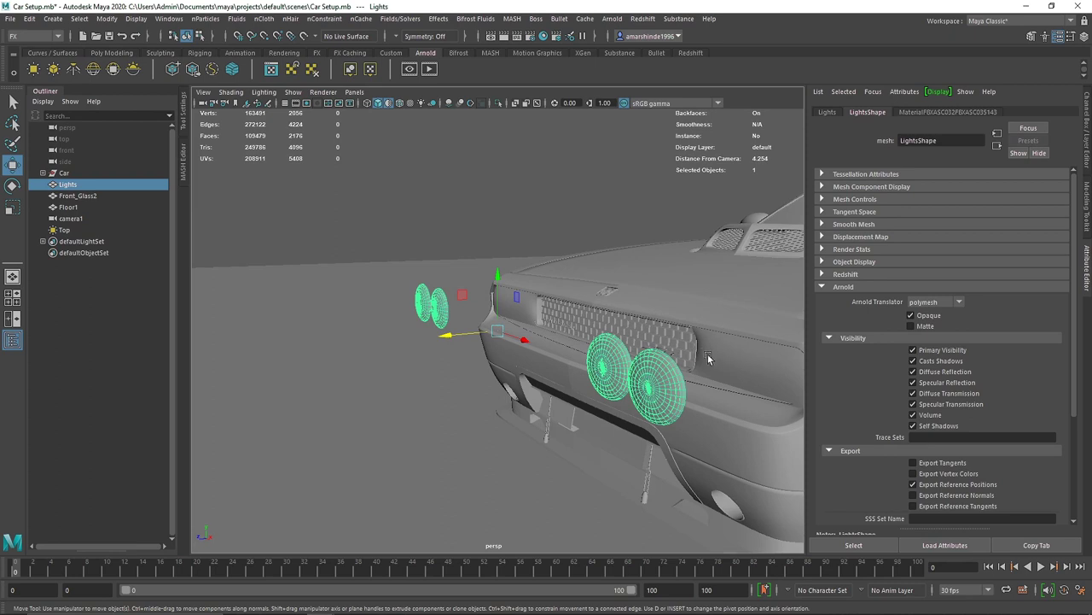
{"action": "key", "text": "ctrl+z"}
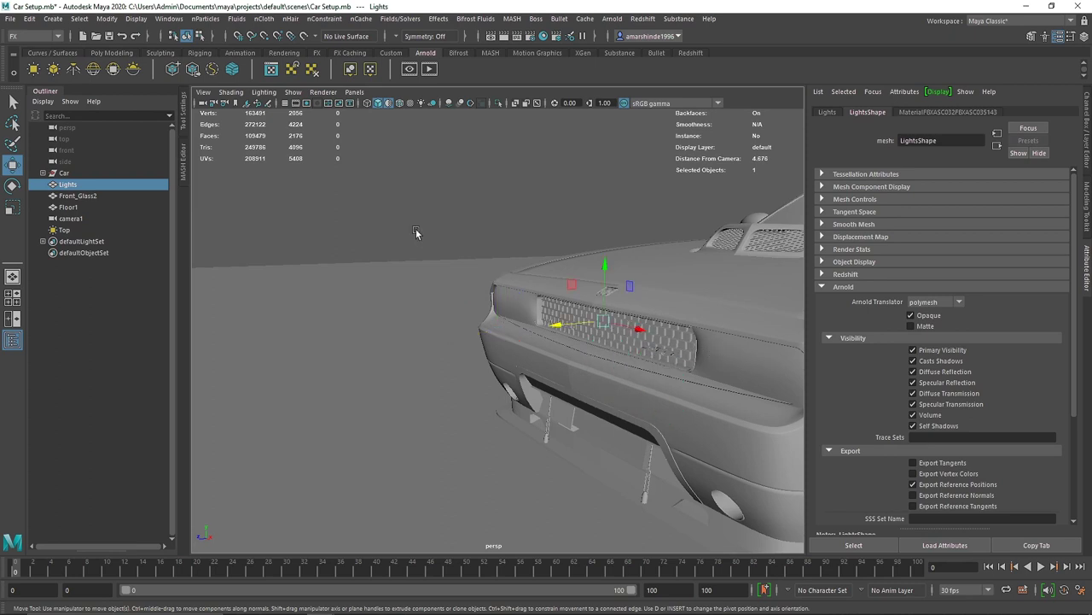
Dismiss the new-material window and turn on textured viewport shading to view the headlights behind their glass
{"action": "right_click_drag", "start_coordinate": [416, 232], "coordinate": [423, 521]}
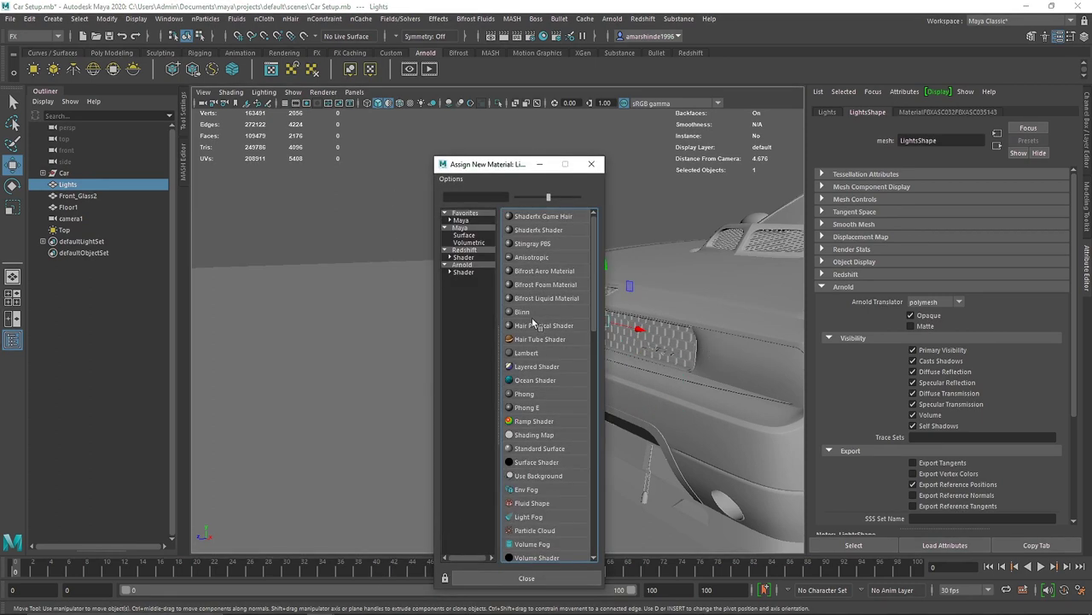
{"action": "left_click", "coordinate": [591, 165]}
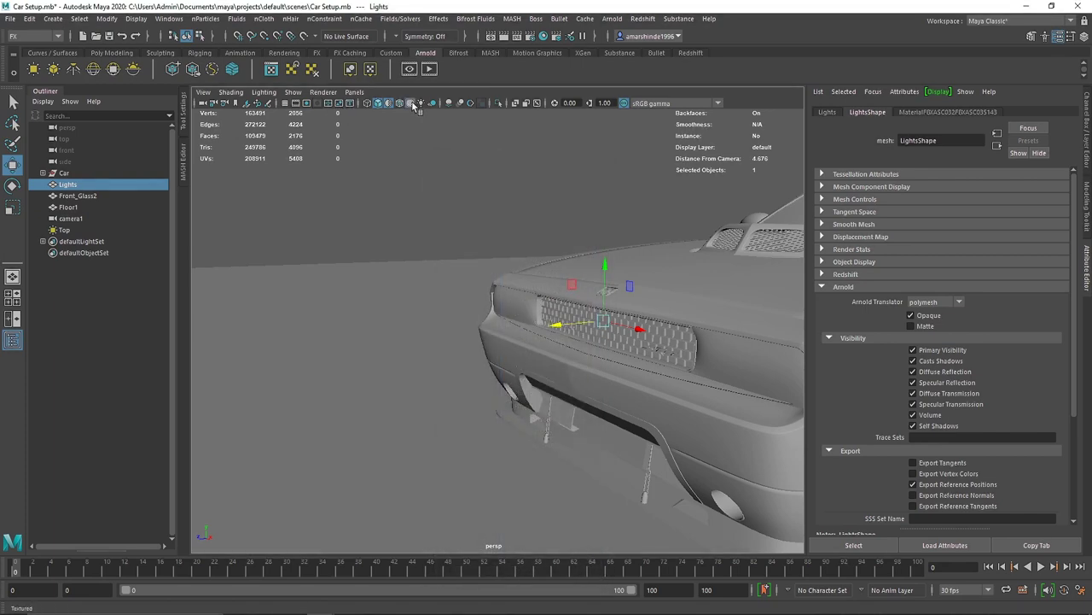
{"action": "left_click", "coordinate": [390, 106]}
{"action": "left_click_drag", "start_coordinate": [636, 256], "coordinate": [514, 234], "text": "alt"}
{"action": "left_click_drag", "start_coordinate": [624, 358], "coordinate": [453, 277], "text": "alt"}
Assign a new aiStandardSurface material to the Lights mesh and name the material Light
{"action": "left_click", "coordinate": [459, 318]}
{"action": "left_click", "coordinate": [85, 186]}
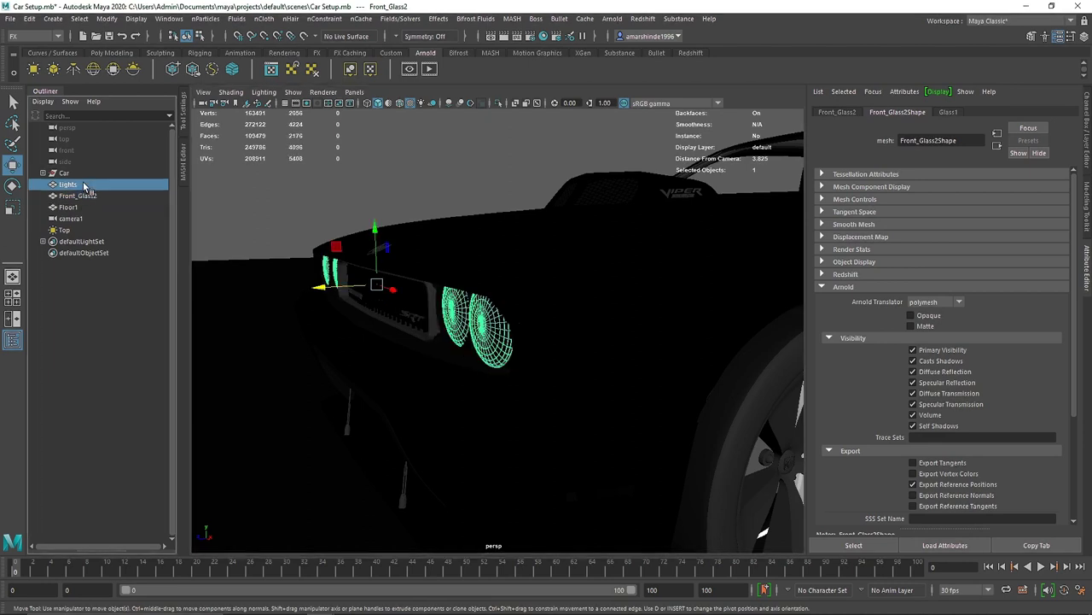
{"action": "right_click_drag", "start_coordinate": [303, 205], "coordinate": [293, 493]}
{"action": "left_click", "coordinate": [464, 271]}
{"action": "left_click", "coordinate": [557, 369]}
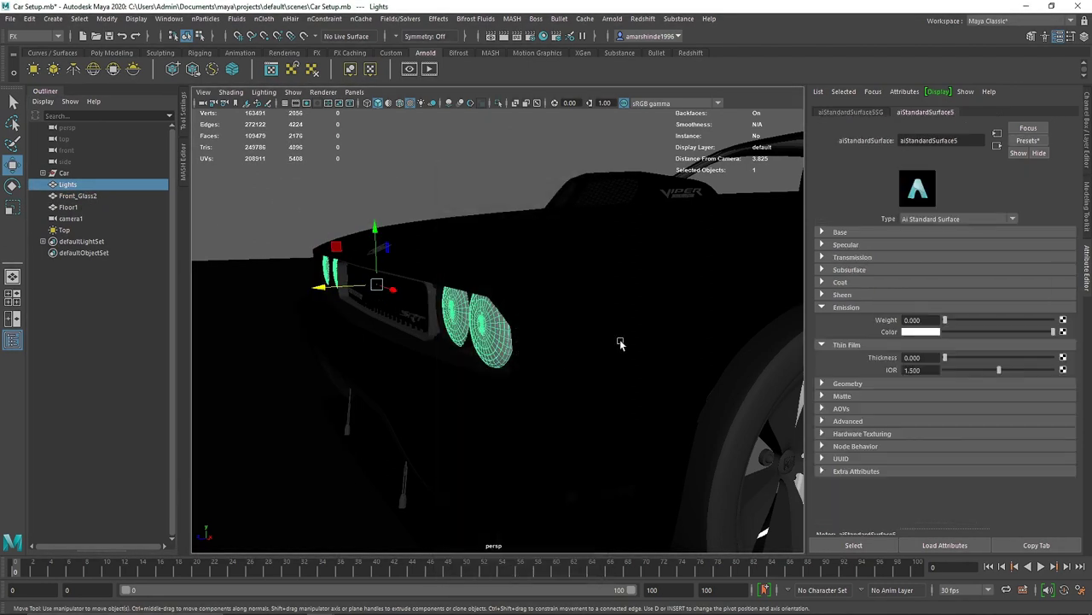
{"action": "left_click_drag", "start_coordinate": [969, 143], "coordinate": [779, 139]}
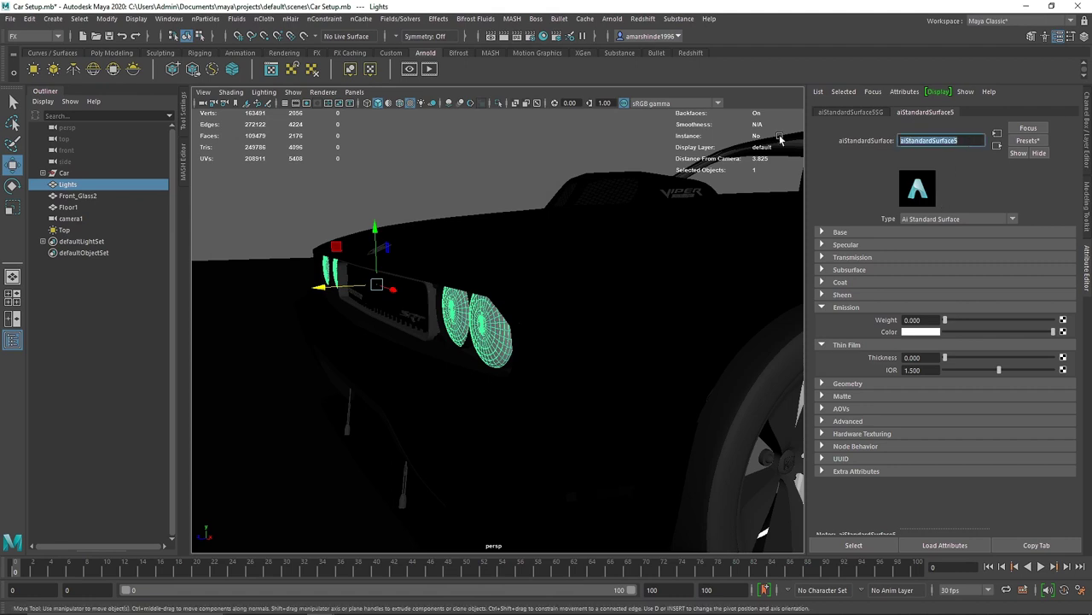
{"action": "key", "text": "Return"}
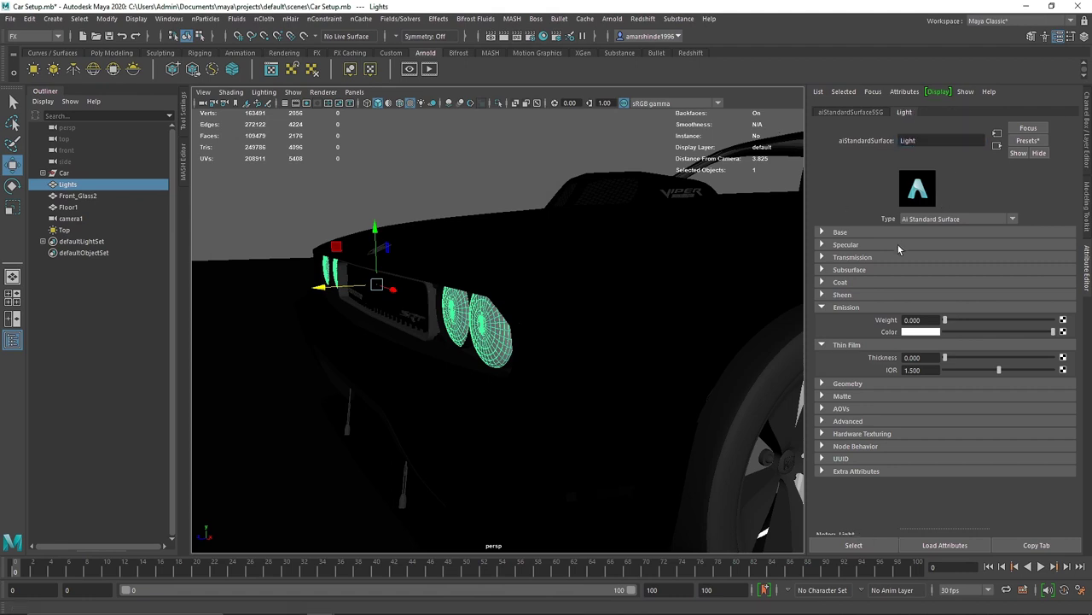
Reopen the Arnold RenderView, run the cameraShape1 render and limit it to a region around the headlight nearest the front wheel
{"action": "left_click", "coordinate": [431, 69]}
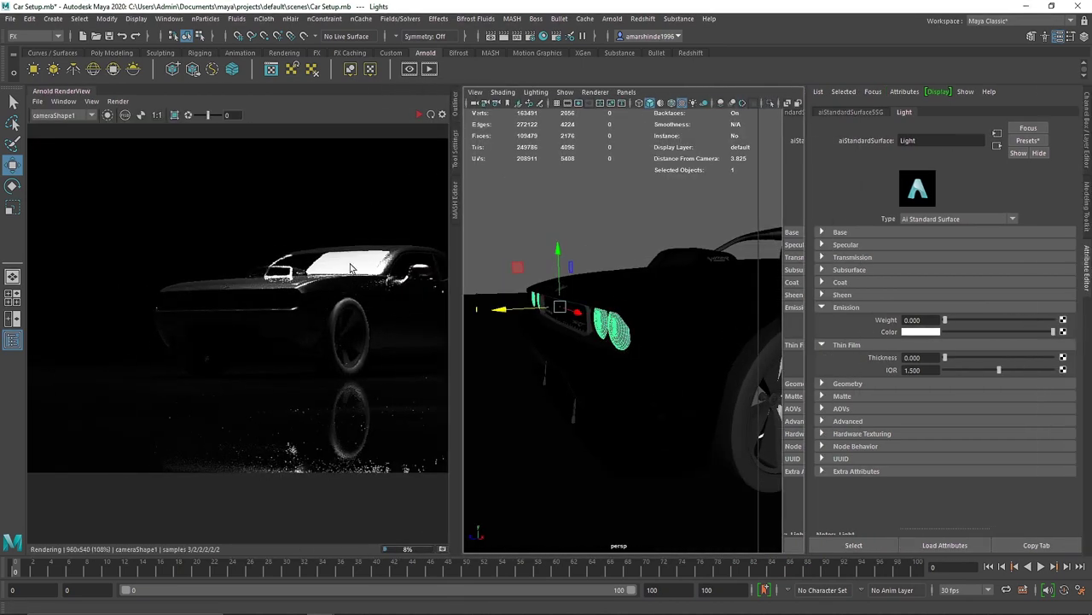
{"action": "left_click", "coordinate": [421, 111]}
{"action": "left_click_drag", "start_coordinate": [238, 272], "coordinate": [313, 316], "text": "shift"}
{"action": "scroll", "coordinate": [285, 303], "scroll_direction": "up", "scroll_amount": 3}
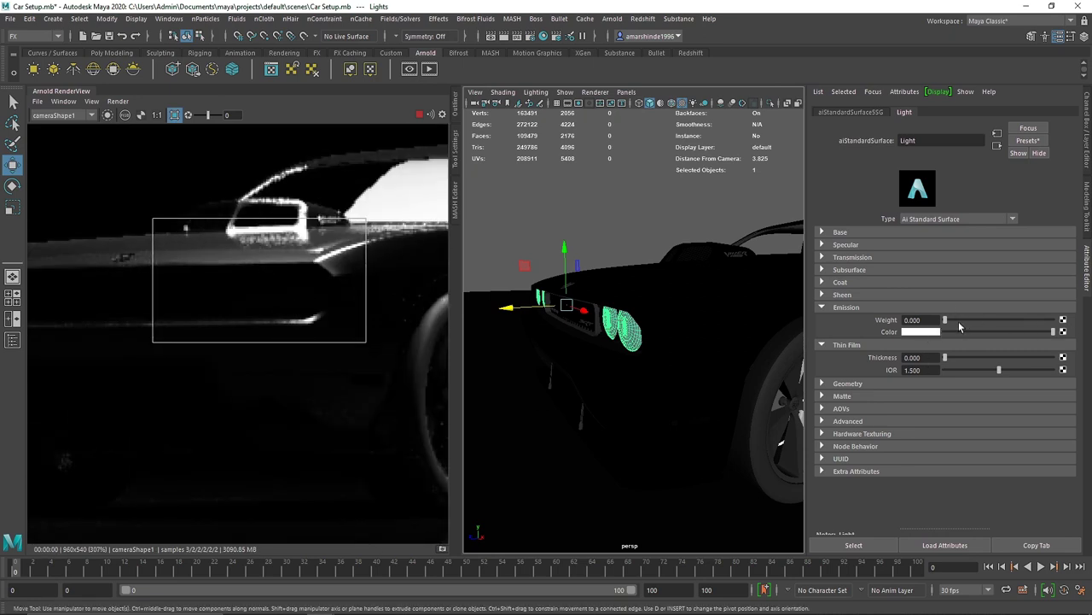
Set the Light material's emission weight to 1 and widen the render region to cover the headlights on both sides
{"action": "left_click_drag", "start_coordinate": [946, 320], "coordinate": [1054, 320]}
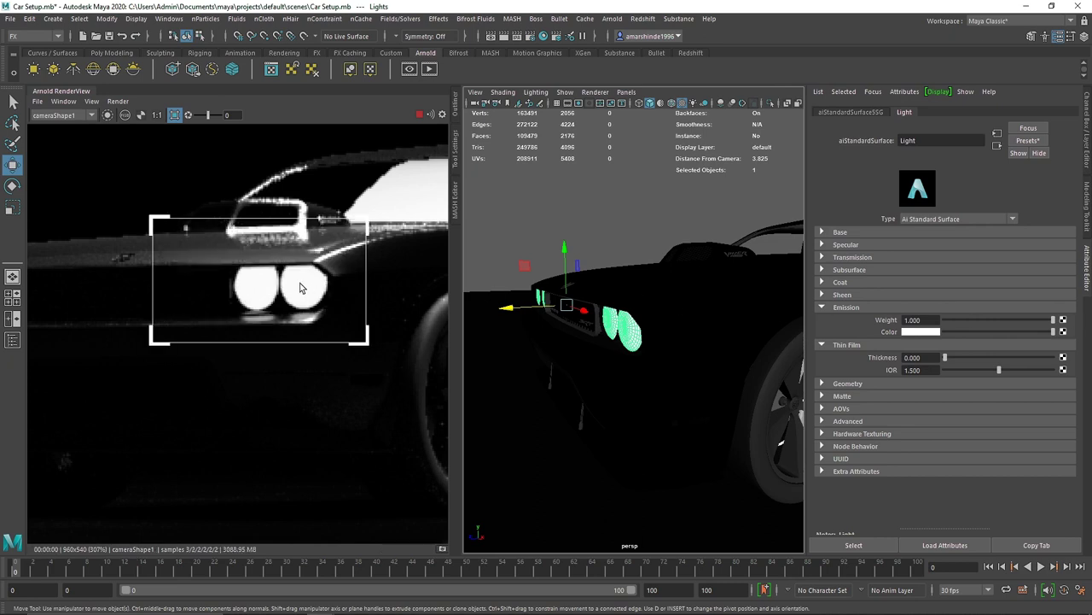
{"action": "scroll", "coordinate": [303, 290], "scroll_direction": "down", "scroll_amount": 2}
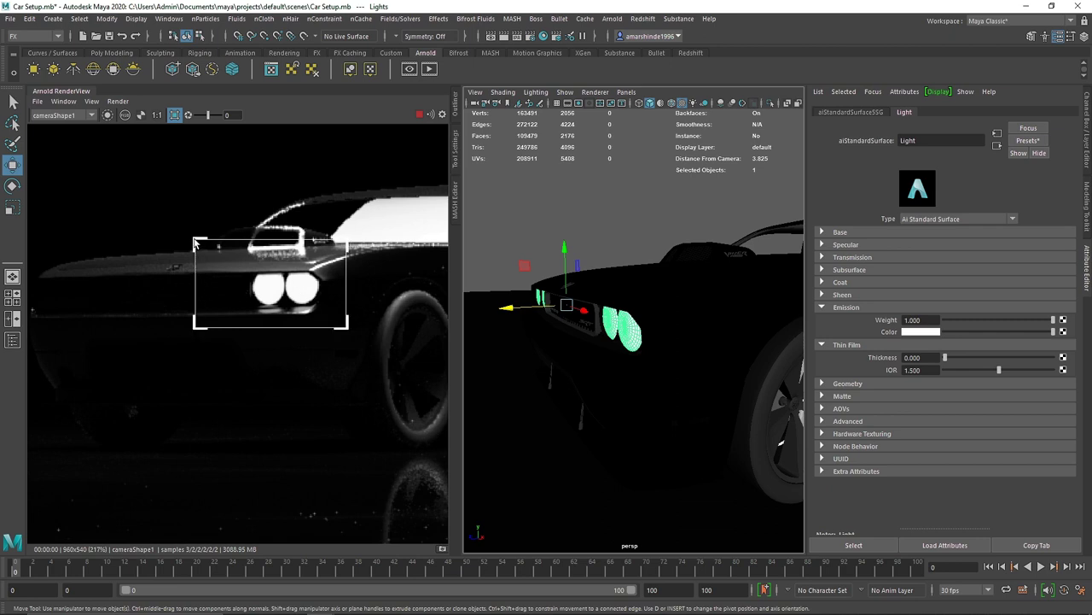
{"action": "left_click_drag", "start_coordinate": [195, 243], "coordinate": [28, 263]}
{"action": "middle_click_drag", "start_coordinate": [260, 292], "coordinate": [339, 287]}
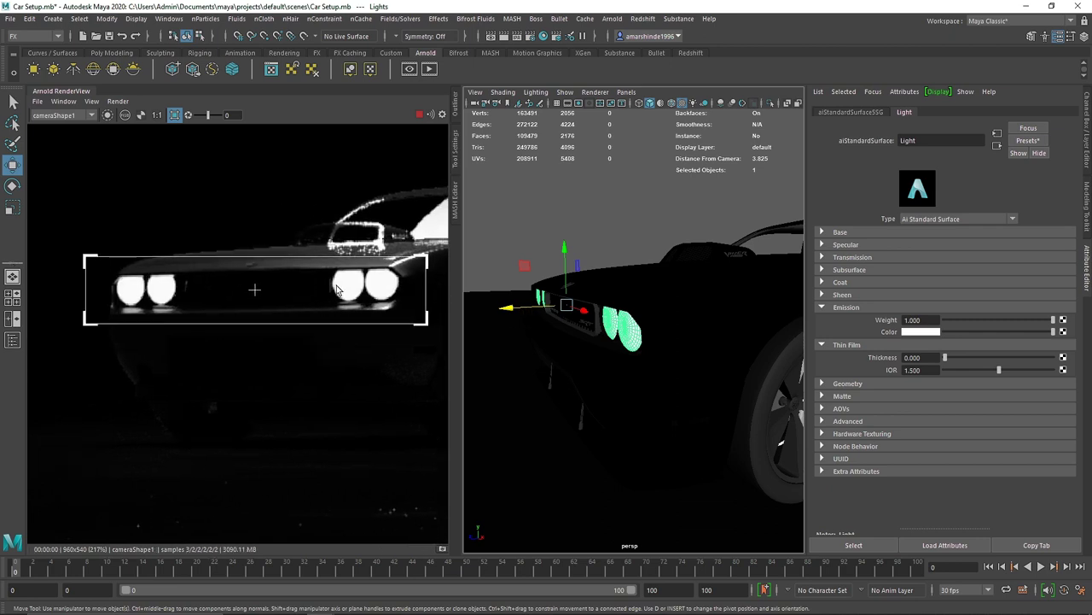
Set the Light material's emission weight to 2 and collapse its Emission and Thin Film sections
{"action": "left_click_drag", "start_coordinate": [926, 320], "coordinate": [898, 319]}
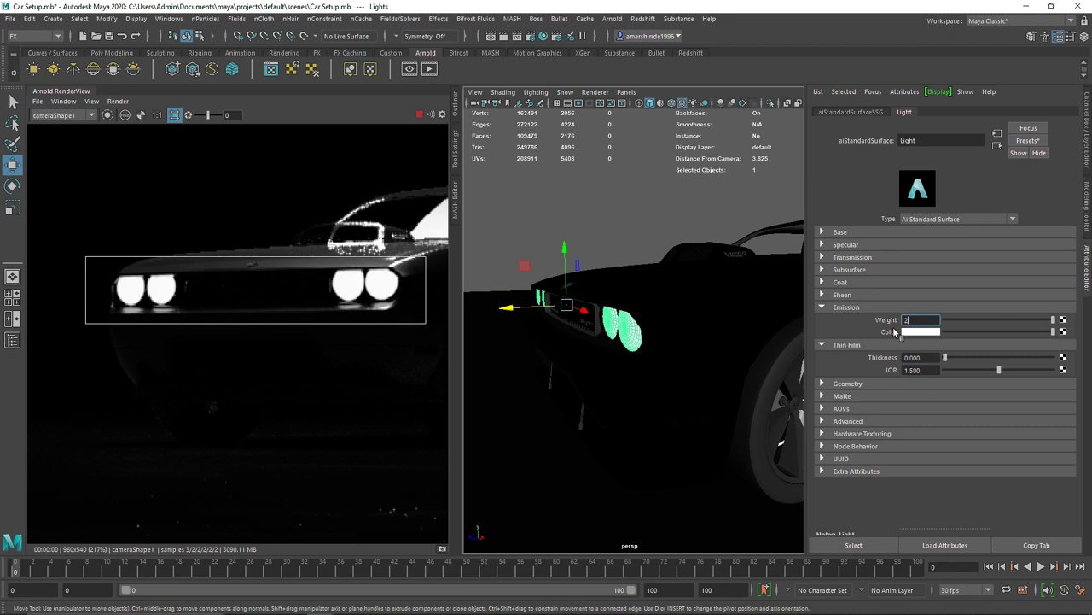
{"action": "type", "text": "2"}
{"action": "key", "text": "Return"}
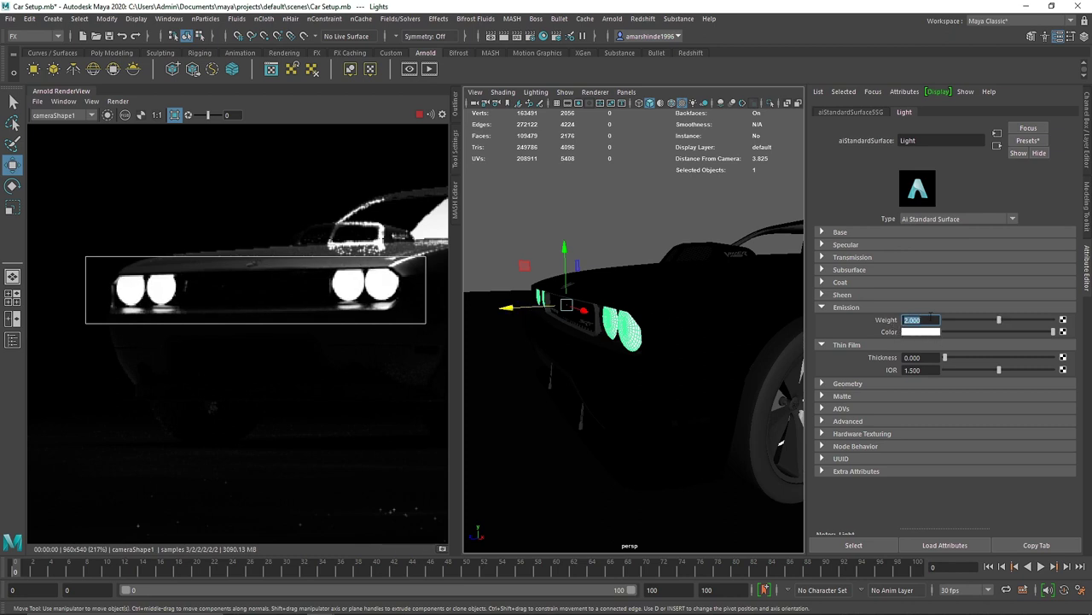
{"action": "left_click", "coordinate": [847, 344]}
{"action": "left_click", "coordinate": [847, 306]}
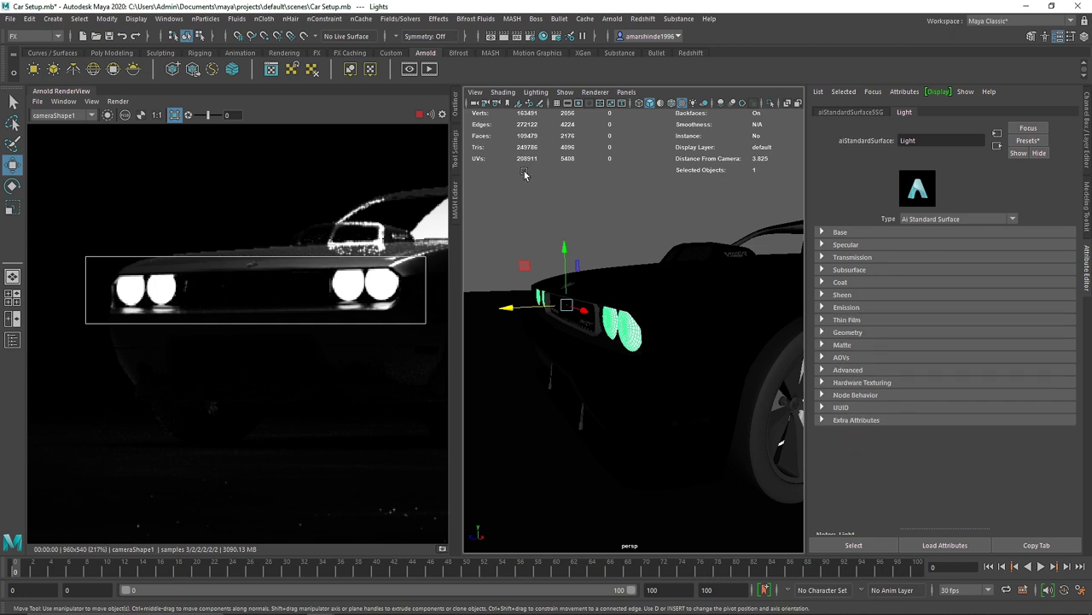
Turn off the render region, check the full car render with the glowing headlights, and close the Arnold RenderView
{"action": "left_click", "coordinate": [174, 116]}
{"action": "scroll", "coordinate": [371, 249], "scroll_direction": "down", "scroll_amount": 5}
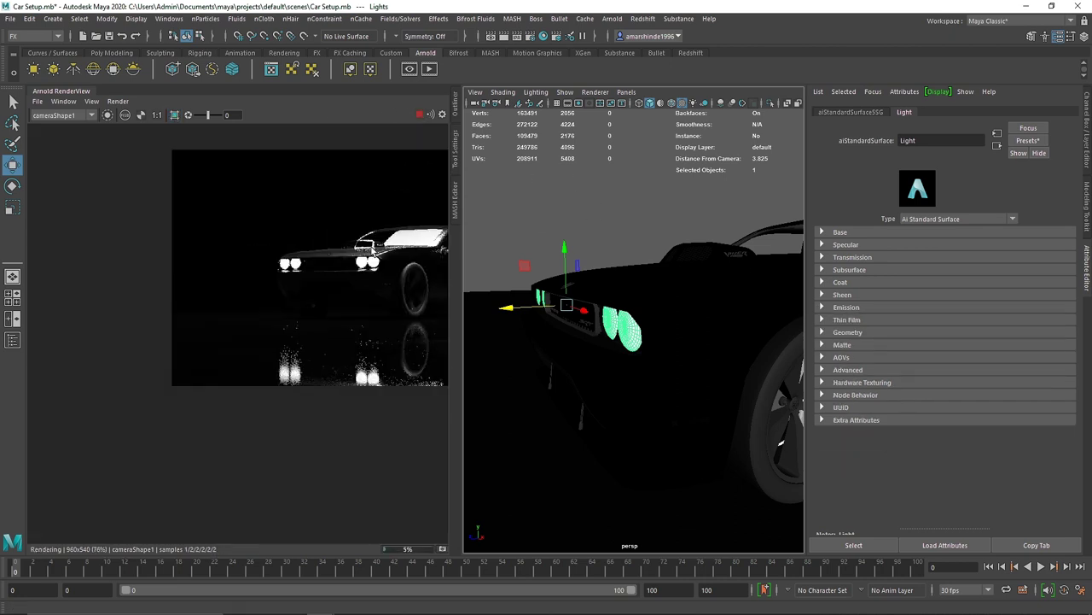
{"action": "middle_click_drag", "start_coordinate": [421, 240], "coordinate": [388, 262]}
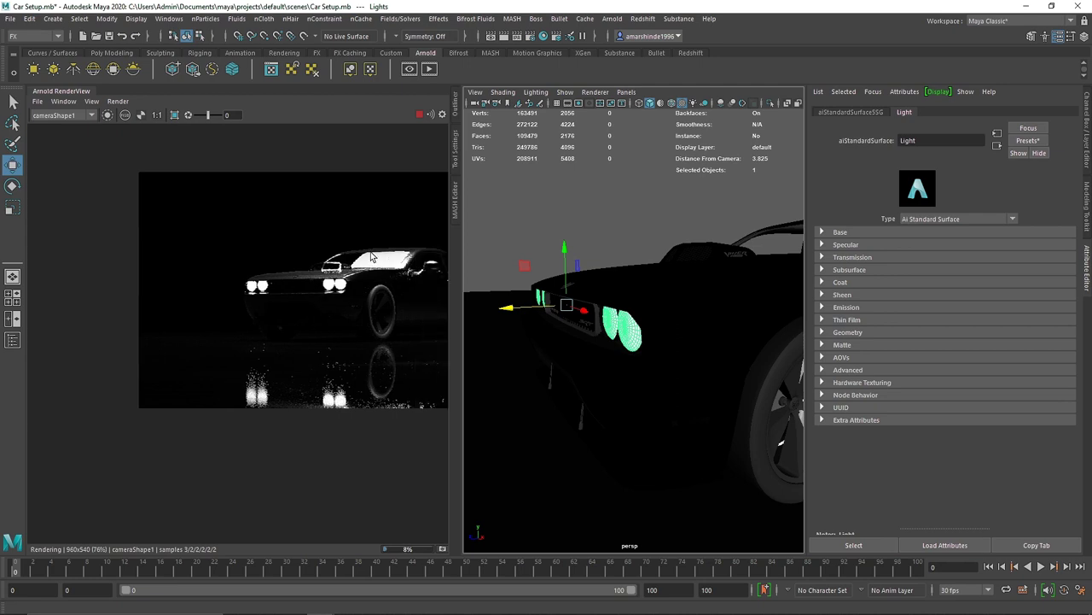
{"action": "right_click", "coordinate": [68, 94]}
{"action": "left_click", "coordinate": [89, 135]}
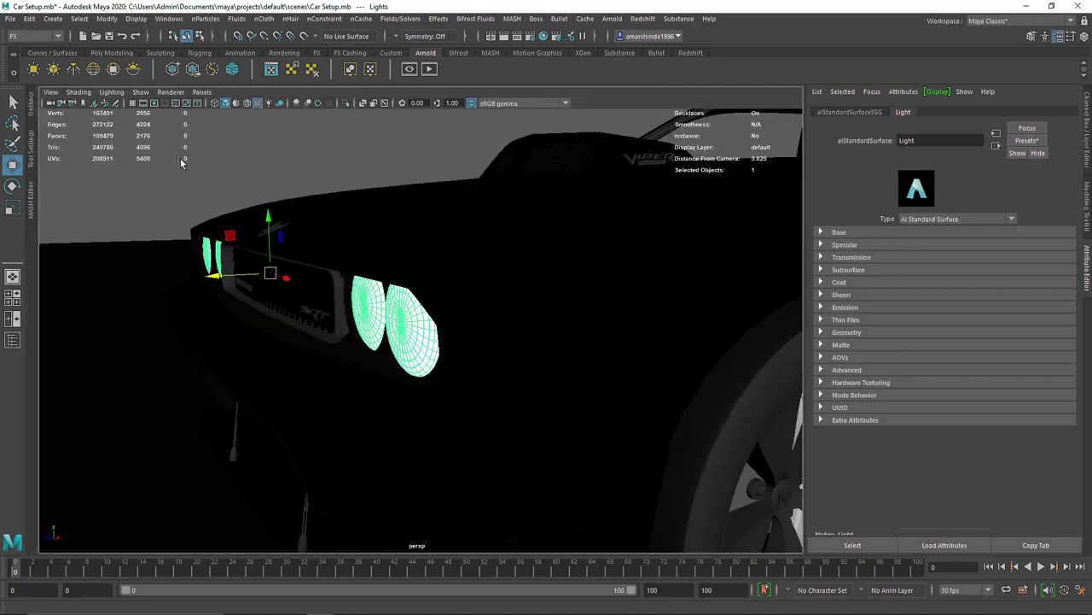
Create an Arnold area light and move it out from under the car to just ahead of its front end
{"action": "left_click", "coordinate": [235, 161]}
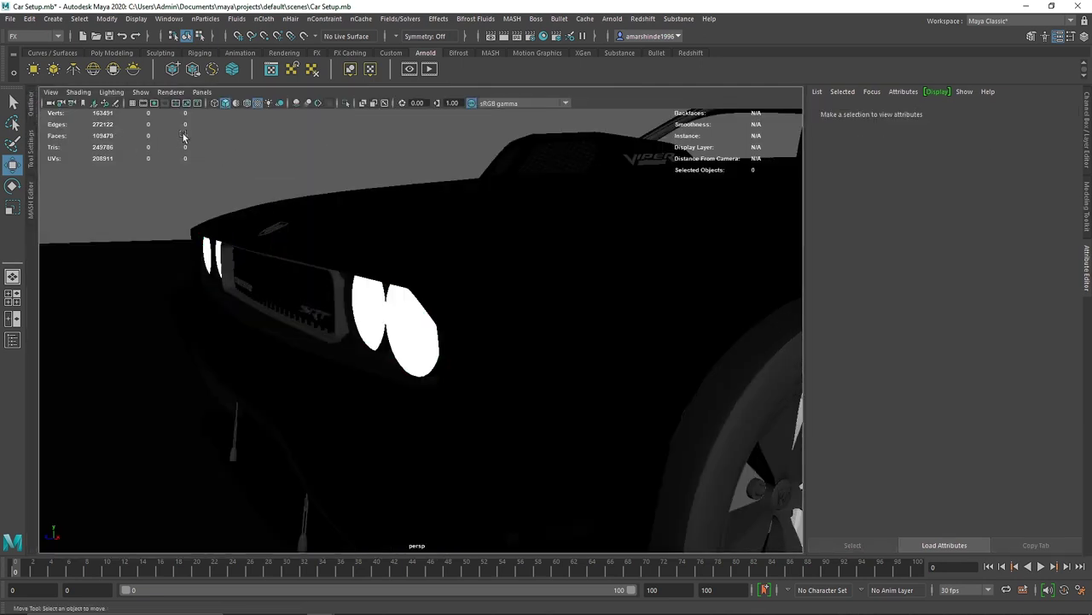
{"action": "left_click", "coordinate": [391, 215]}
{"action": "key", "text": "space"}
{"action": "left_click_drag", "start_coordinate": [492, 266], "coordinate": [501, 177]}
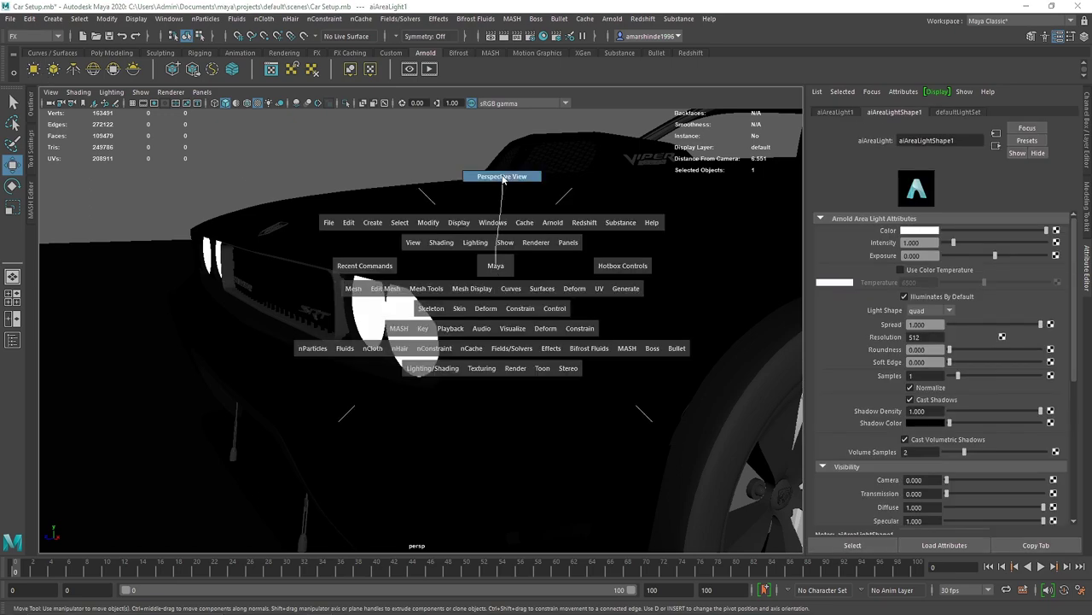
{"action": "scroll", "coordinate": [543, 261], "scroll_direction": "down", "scroll_amount": 5}
{"action": "scroll", "coordinate": [700, 361], "scroll_direction": "down", "scroll_amount": 5}
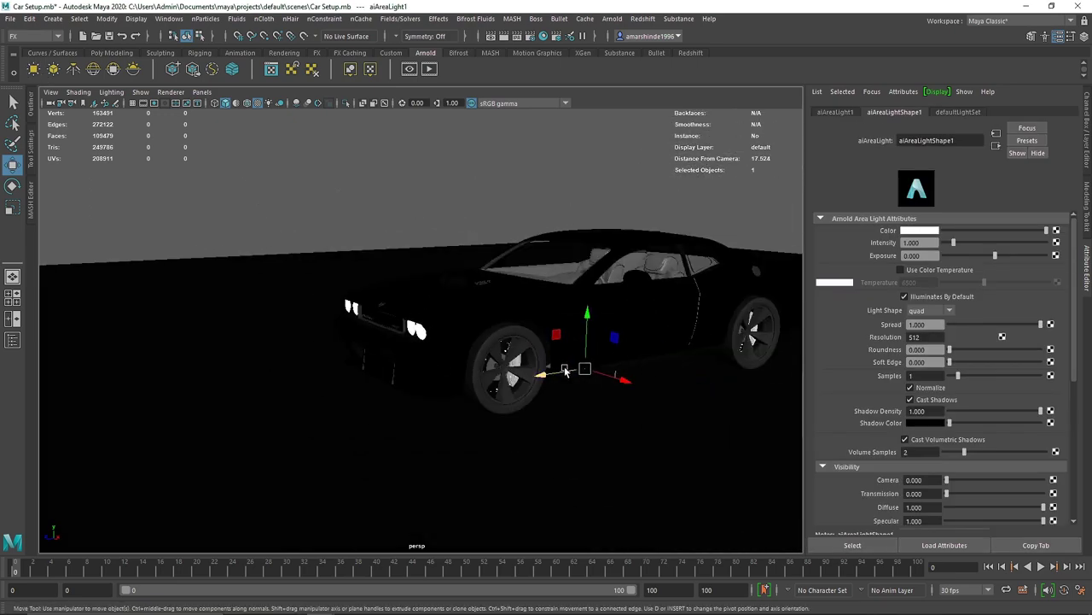
{"action": "left_click_drag", "start_coordinate": [564, 371], "coordinate": [308, 406]}
{"action": "left_click_drag", "start_coordinate": [339, 350], "coordinate": [335, 259]}
Move and rotate the area light to line up with the headlight pair beside the SRT badge
{"action": "left_click_drag", "start_coordinate": [333, 258], "coordinate": [292, 305], "text": "alt"}
{"action": "mouse_move", "coordinate": [288, 314]}
{"action": "left_mouse_down"}
{"action": "mouse_move", "coordinate": [237, 324]}
{"action": "mouse_move", "coordinate": [350, 319]}
{"action": "mouse_move", "coordinate": [287, 340]}
{"action": "mouse_move", "coordinate": [414, 307]}
{"action": "mouse_move", "coordinate": [436, 328]}
{"action": "left_mouse_up"}
{"action": "key", "text": "e"}
{"action": "left_click_drag", "start_coordinate": [270, 340], "coordinate": [122, 416], "text": "alt"}
{"action": "key", "text": "w"}
{"action": "scroll", "coordinate": [415, 358], "scroll_direction": "up", "scroll_amount": 2}
{"action": "scroll", "coordinate": [401, 350], "scroll_direction": "up", "scroll_amount": 3}
Scale the area light and shift it vertically to fit in front of both headlights beside the SRT badge
{"action": "key", "text": "r"}
{"action": "key", "text": "f"}
{"action": "left_click_drag", "start_coordinate": [368, 363], "coordinate": [601, 407], "text": "alt"}
{"action": "scroll", "coordinate": [532, 389], "scroll_direction": "down", "scroll_amount": 4}
{"action": "left_click_drag", "start_coordinate": [428, 400], "coordinate": [455, 373], "text": "alt"}
{"action": "left_click_drag", "start_coordinate": [466, 335], "coordinate": [480, 341]}
{"action": "key", "text": "w"}
{"action": "left_click_drag", "start_coordinate": [421, 296], "coordinate": [421, 327]}
{"action": "key", "text": "r"}
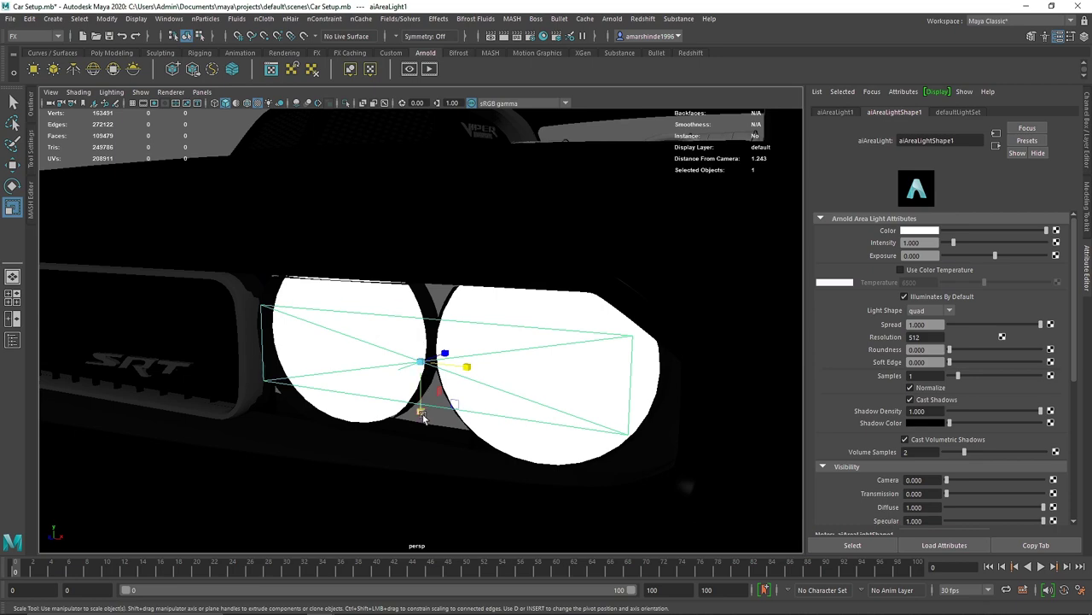
{"action": "left_click_drag", "start_coordinate": [423, 418], "coordinate": [376, 440]}
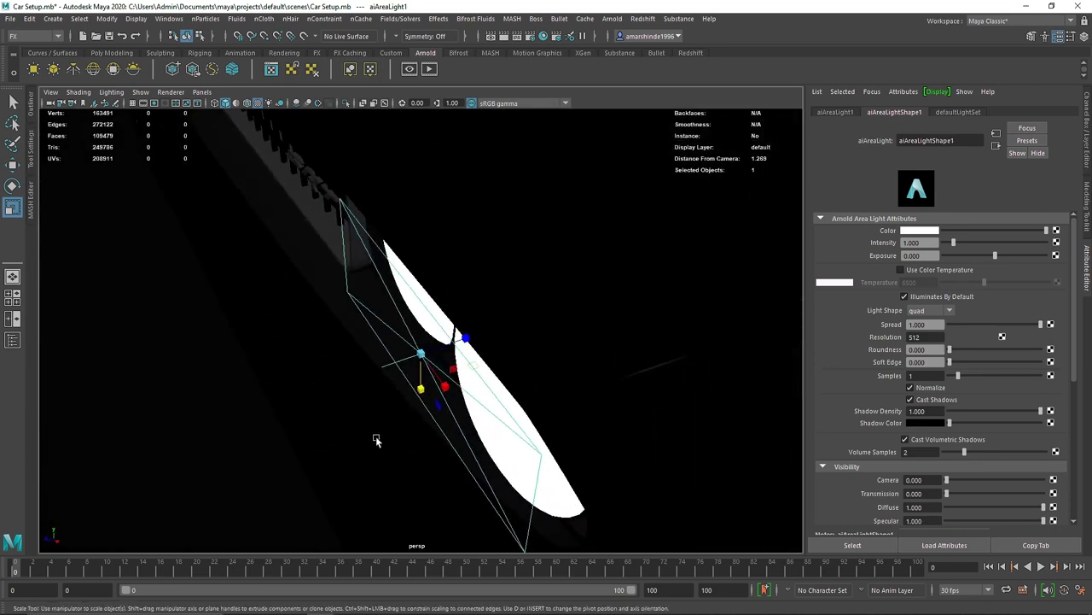
Duplicate the headlight area light and move the copy over the headlight pair on the opposite side of the grille
{"action": "key", "text": "w"}
{"action": "left_click_drag", "start_coordinate": [380, 376], "coordinate": [491, 367], "text": "alt"}
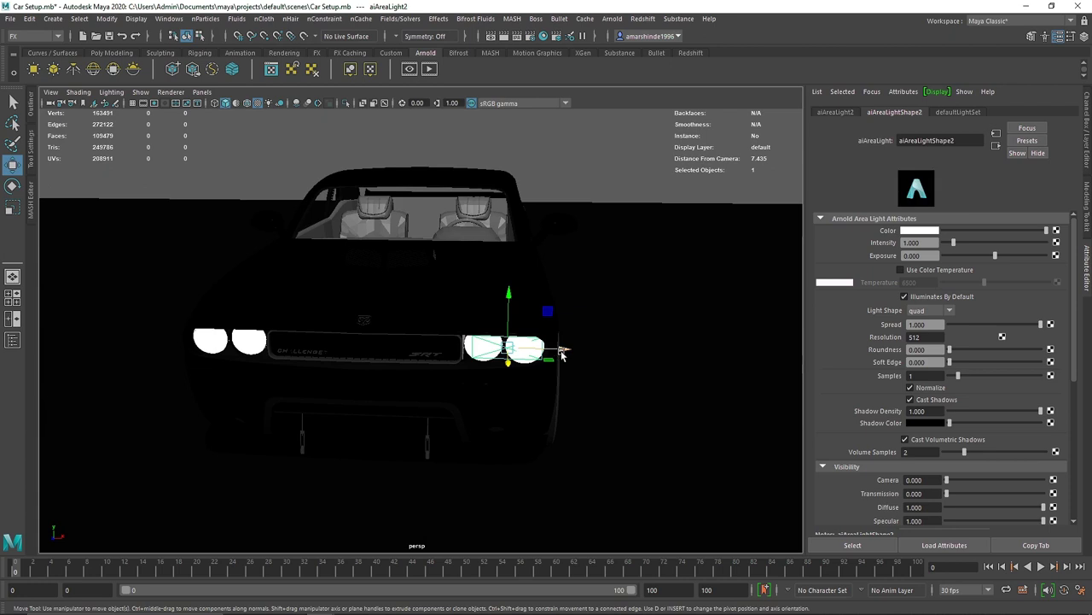
{"action": "left_click_drag", "start_coordinate": [563, 351], "coordinate": [287, 338]}
{"action": "scroll", "coordinate": [281, 366], "scroll_direction": "up", "scroll_amount": 1}
{"action": "middle_click_drag", "start_coordinate": [281, 366], "coordinate": [356, 368], "text": "alt"}
{"action": "scroll", "coordinate": [409, 397], "scroll_direction": "up", "scroll_amount": 3}
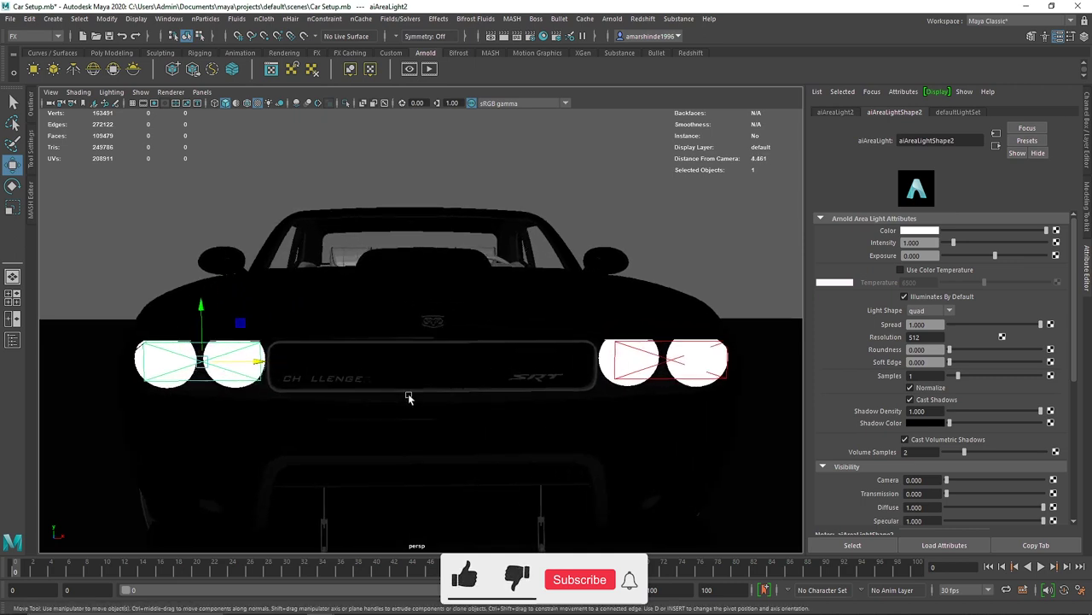
Fine-tune the sideways position of both area lights to center each over its headlight pair
{"action": "middle_click_drag", "start_coordinate": [408, 397], "coordinate": [451, 383], "text": "alt"}
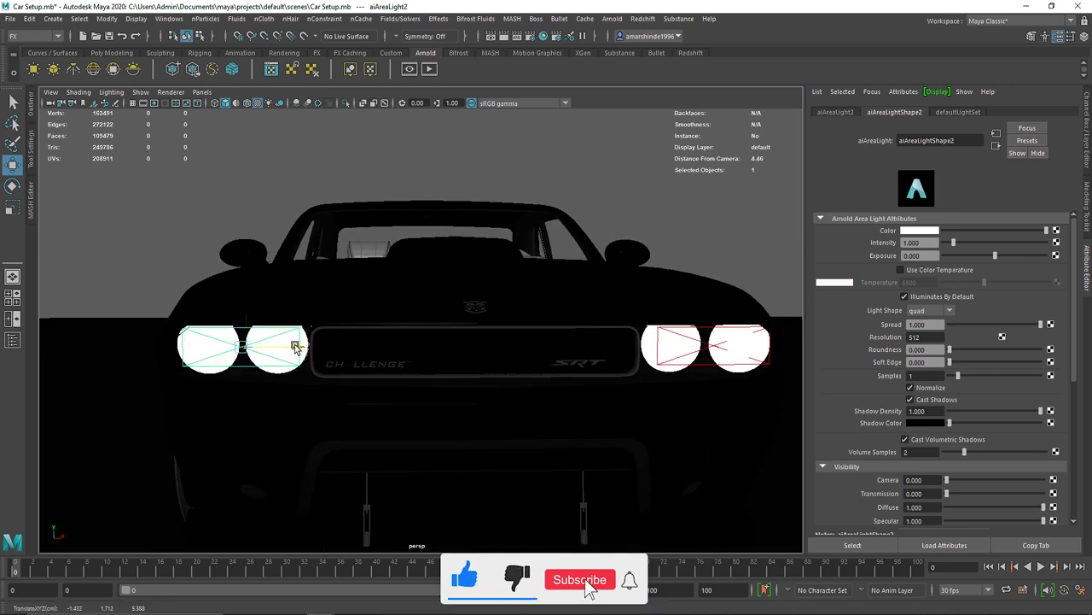
{"action": "left_click", "coordinate": [660, 353]}
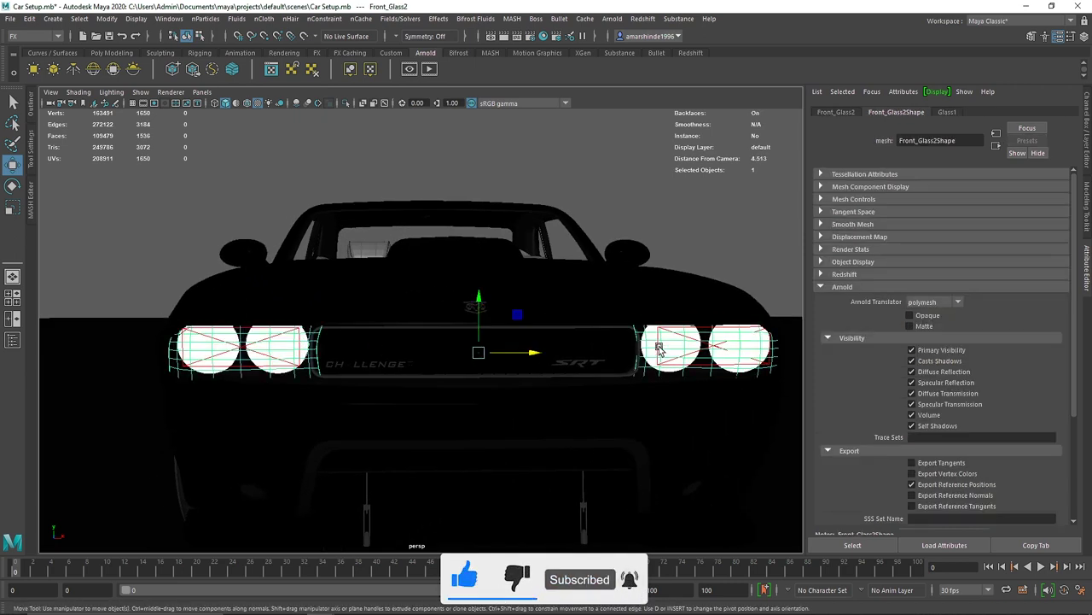
{"action": "left_click", "coordinate": [719, 348]}
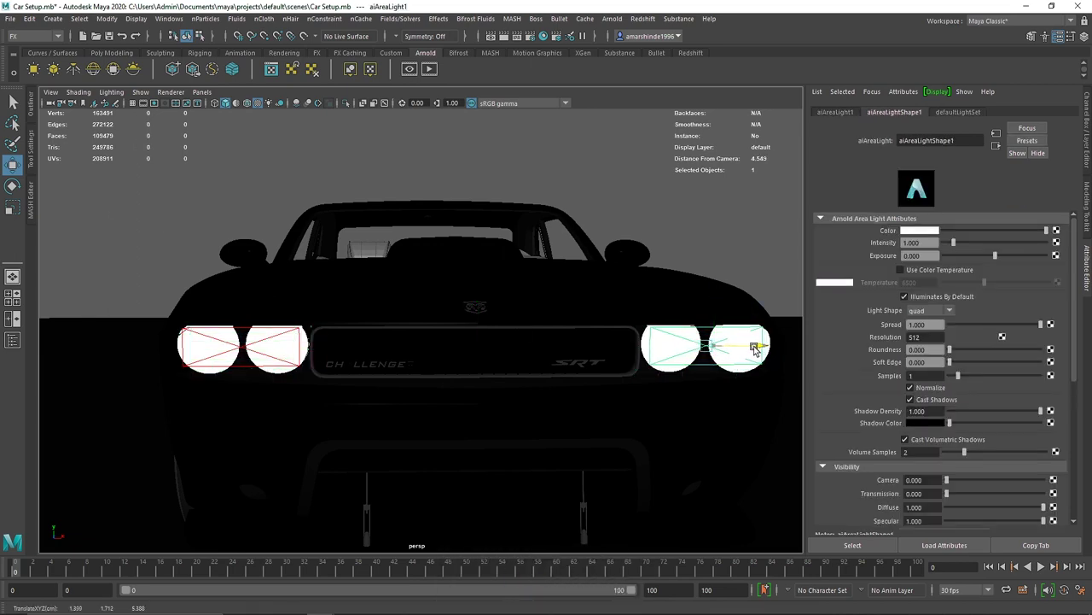
Examine the area light's placement against the headlights in the side, front and perspective views
{"action": "left_click_drag", "start_coordinate": [736, 371], "coordinate": [561, 384], "text": "alt"}
{"action": "key", "text": "space"}
{"action": "key", "text": "space"}
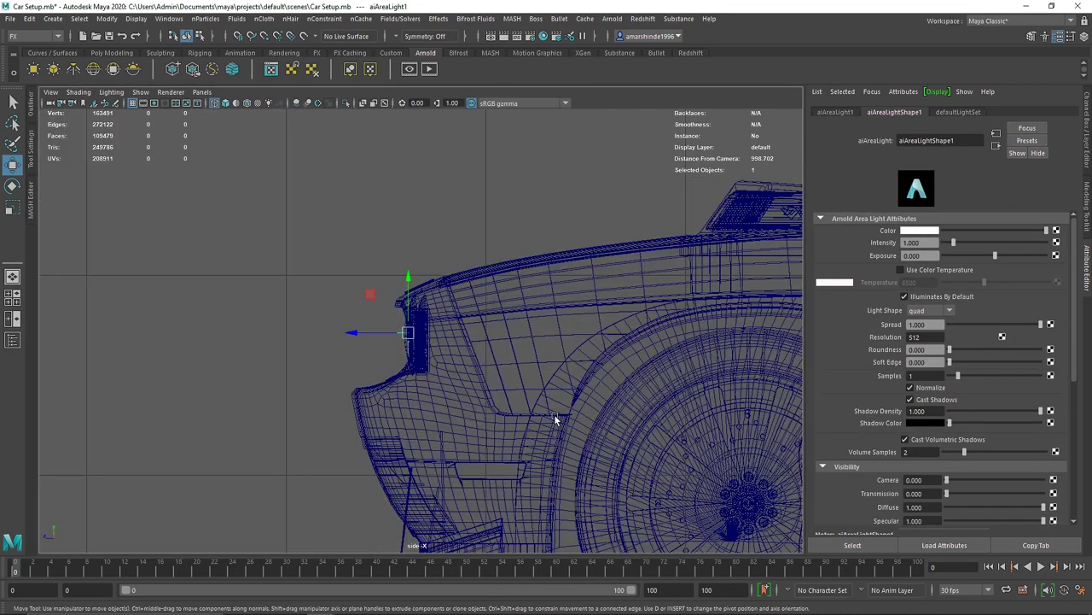
{"action": "scroll", "coordinate": [384, 347], "scroll_direction": "up", "scroll_amount": 2}
{"action": "key", "text": "space"}
{"action": "key", "text": "space"}
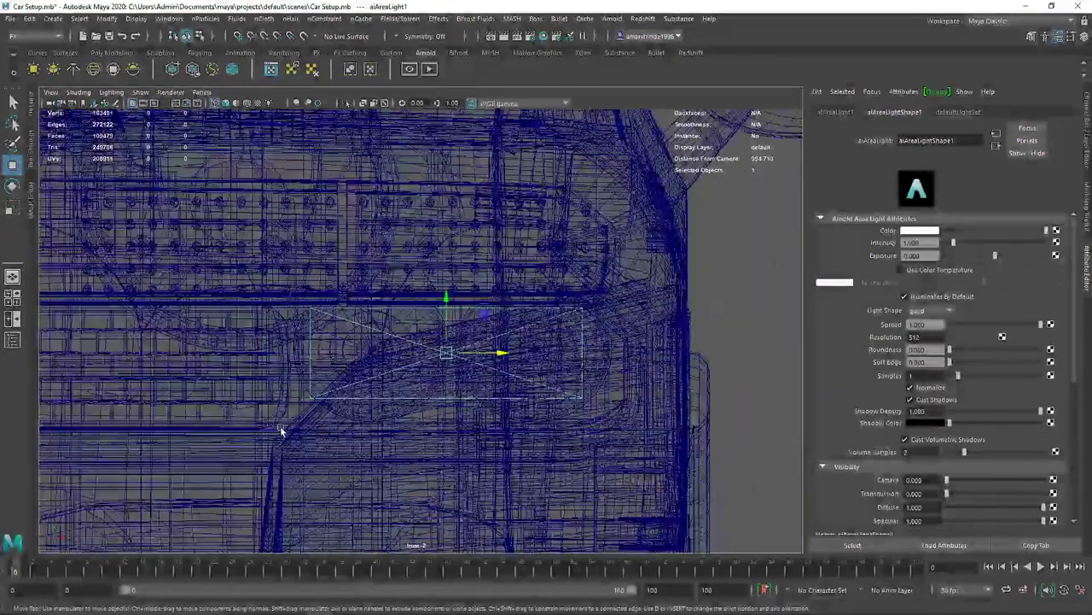
{"action": "key", "text": "f"}
{"action": "key", "text": "space"}
{"action": "key", "text": "space"}
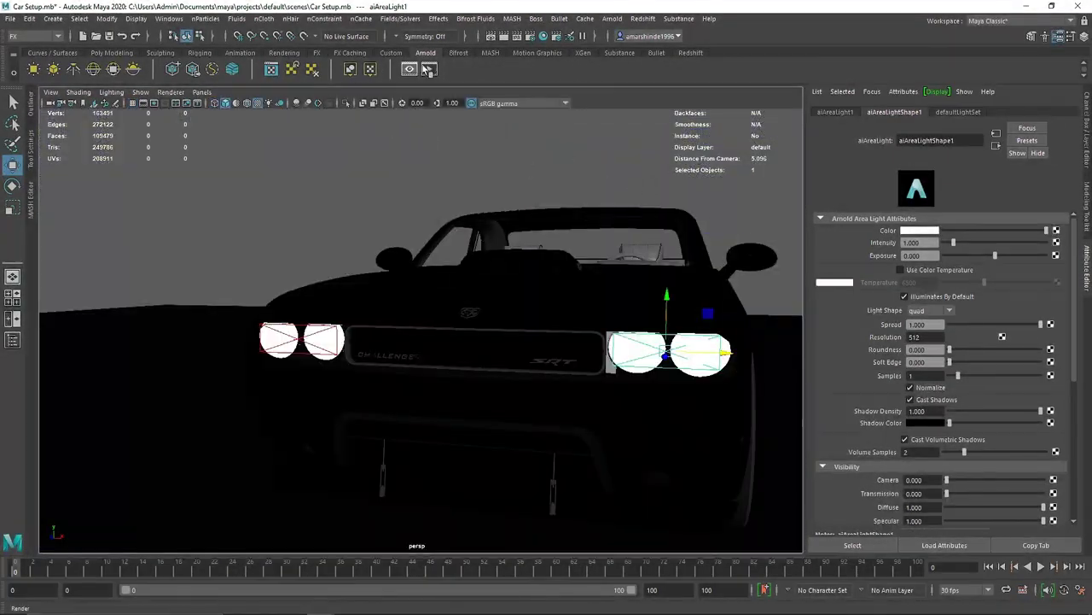
Run the cameraShape1 render in the Arnold RenderView and, with aiAreaLight1 and aiAreaLight2 selected, set the exposure to 4
{"action": "left_click", "coordinate": [429, 69]}
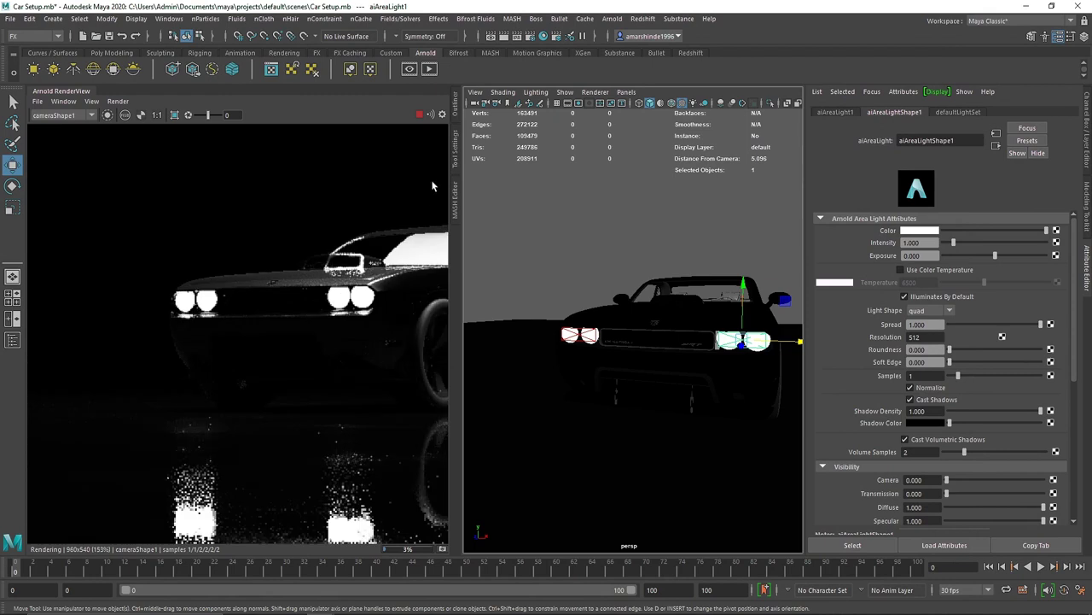
{"action": "left_click", "coordinate": [455, 101]}
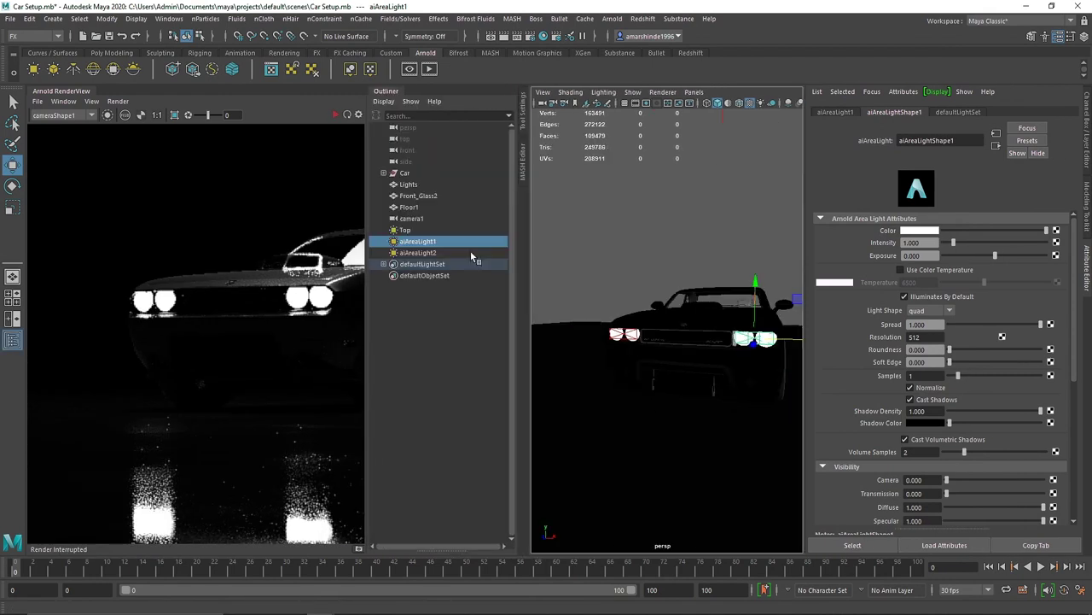
{"action": "left_click", "coordinate": [419, 253], "text": "shift"}
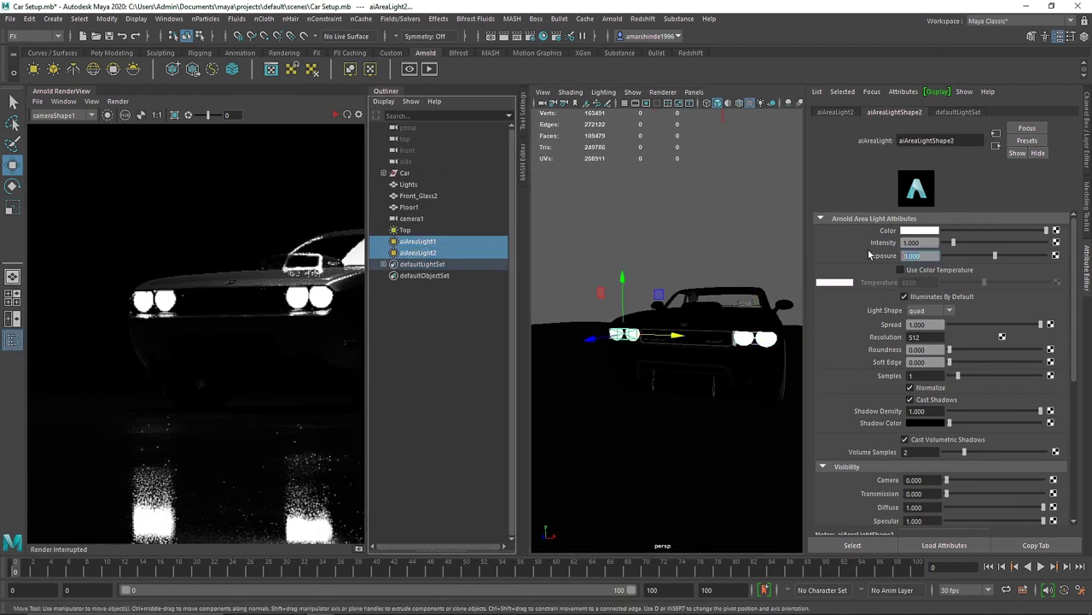
{"action": "left_click", "coordinate": [335, 115]}
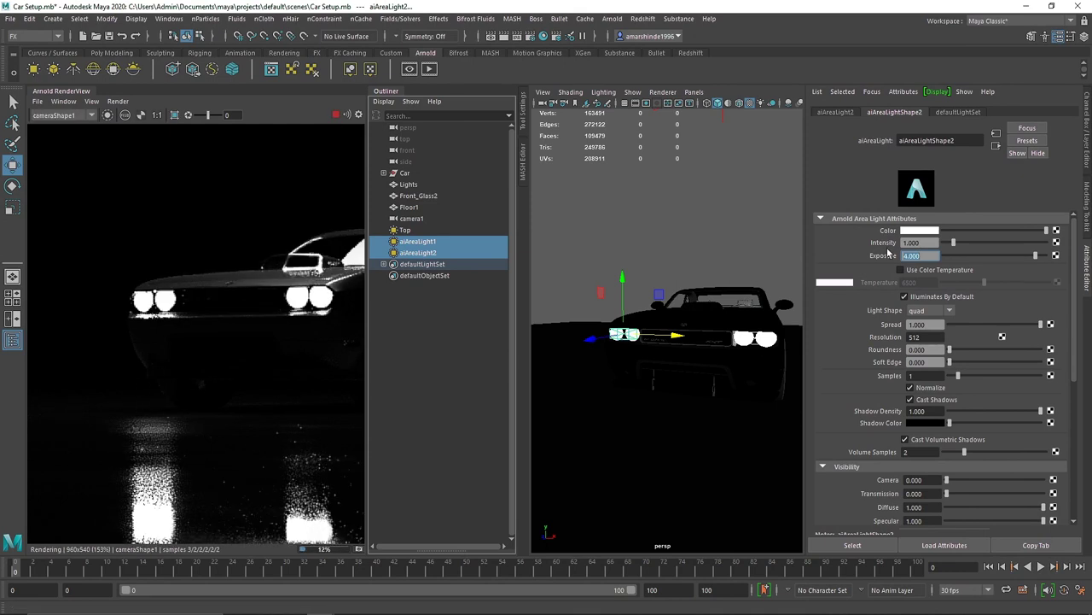
{"action": "left_click_drag", "start_coordinate": [1023, 256], "coordinate": [913, 255]}
{"action": "type", "text": "4"}
{"action": "key", "text": "Return"}
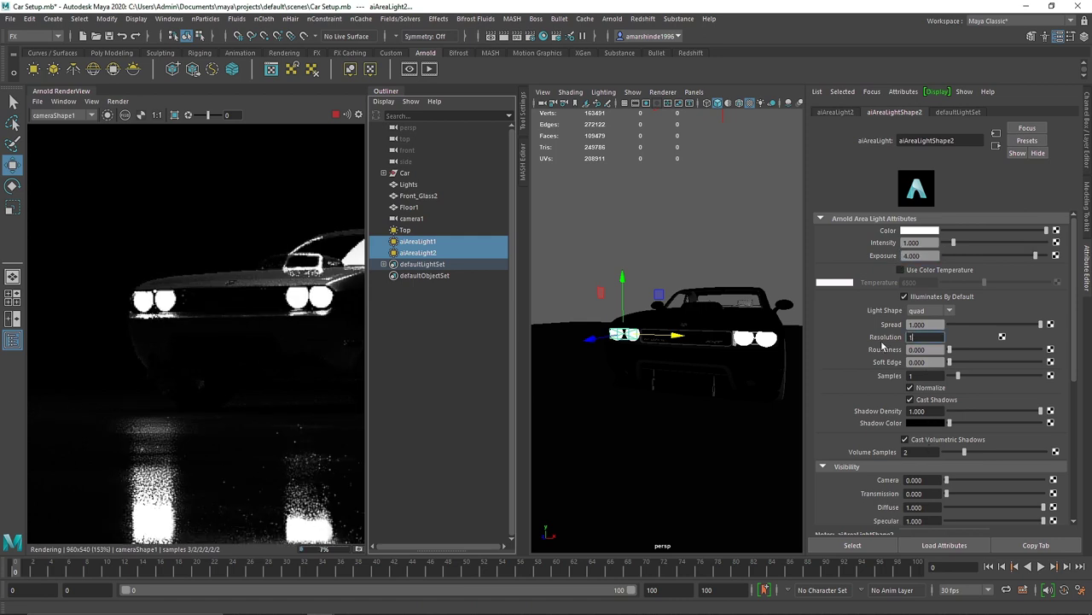
Set the headlight area light's resolution to 1000 and samples to 4, stop the render, and close the Outliner
{"action": "left_click_drag", "start_coordinate": [970, 376], "coordinate": [988, 373]}
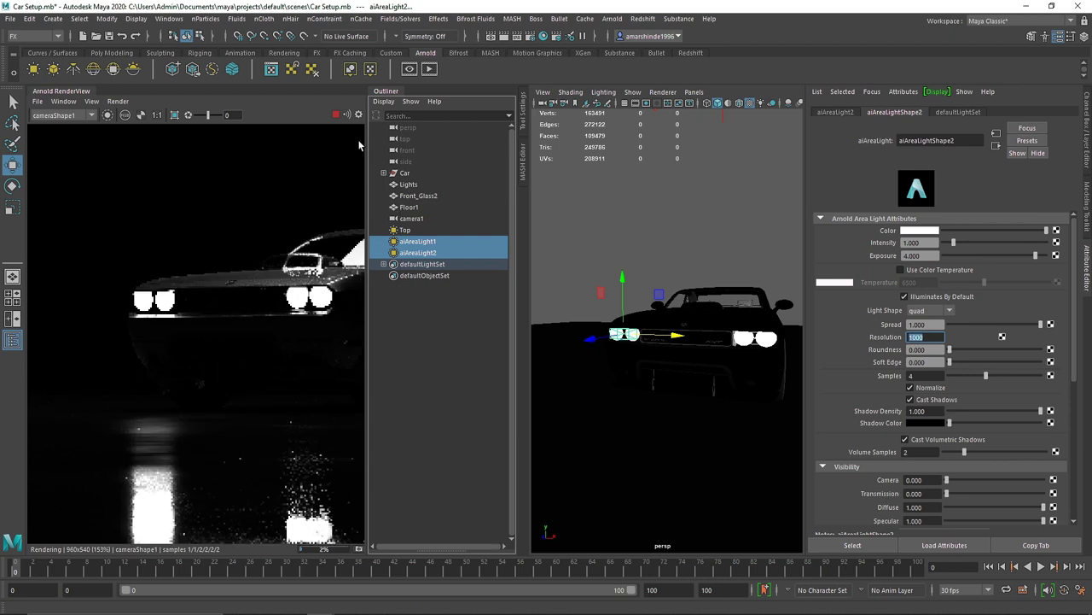
{"action": "scroll", "coordinate": [310, 240], "scroll_direction": "down", "scroll_amount": 2}
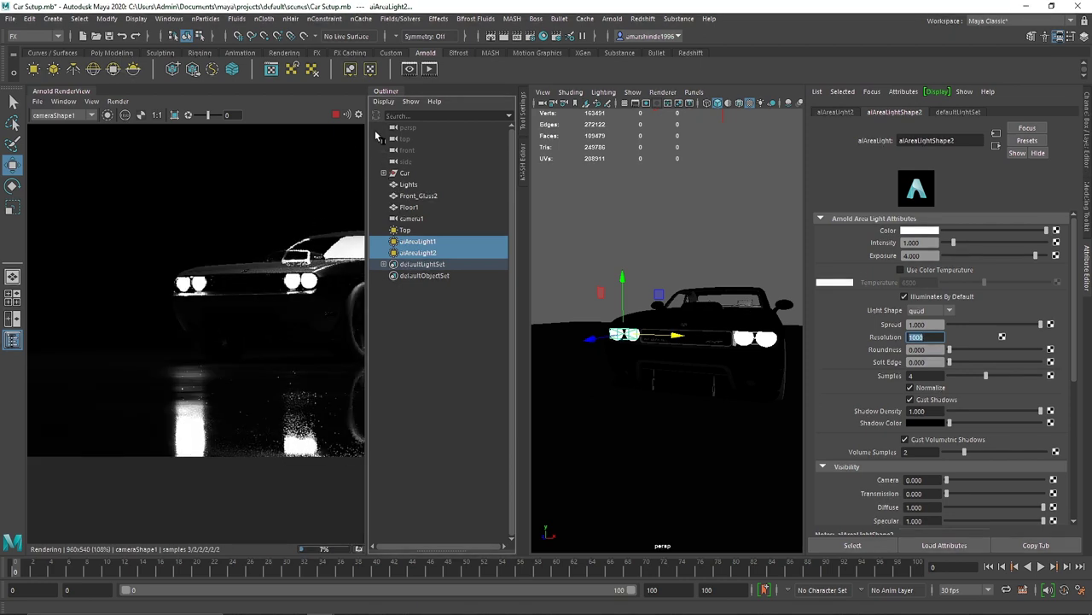
{"action": "left_click", "coordinate": [335, 114]}
{"action": "left_click", "coordinate": [385, 91]}
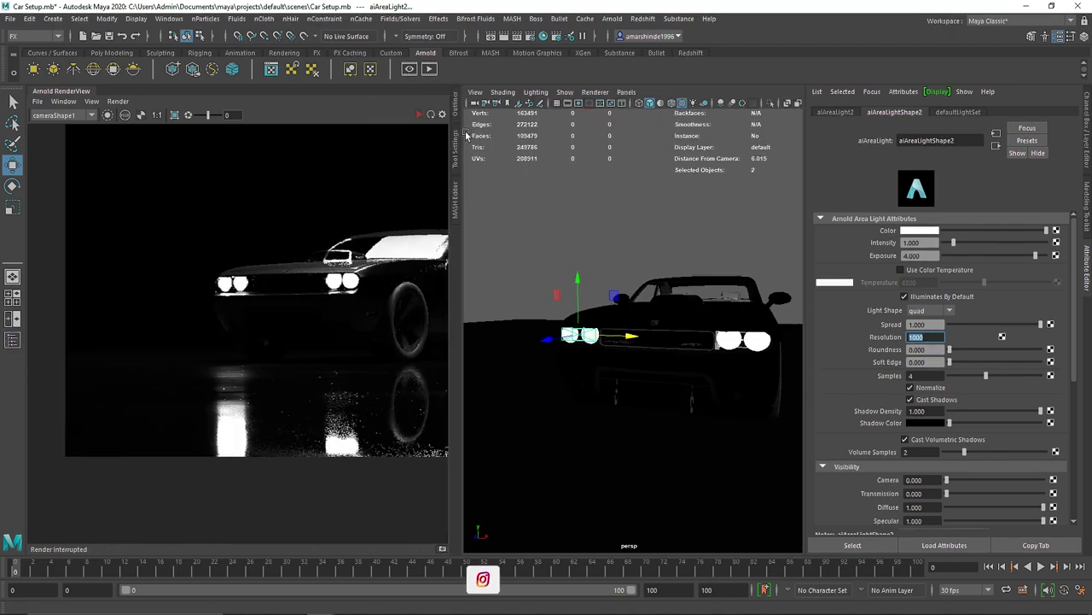
Widen the Arnold RenderView and frame the whole rendered image of the car
{"action": "left_click_drag", "start_coordinate": [466, 135], "coordinate": [573, 136]}
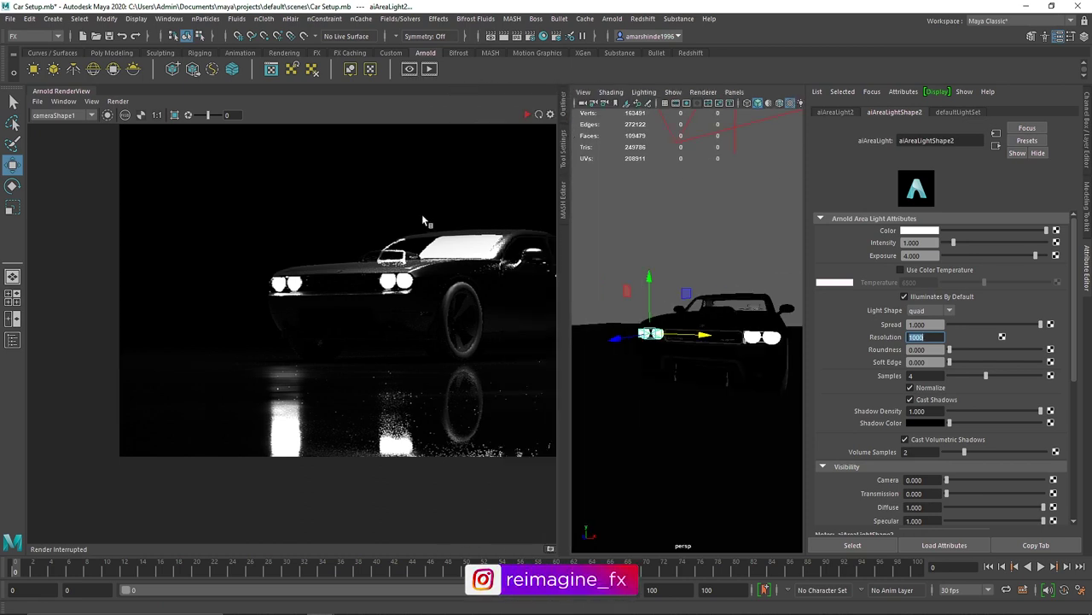
{"action": "left_click", "coordinate": [436, 265]}
{"action": "key", "text": "f"}
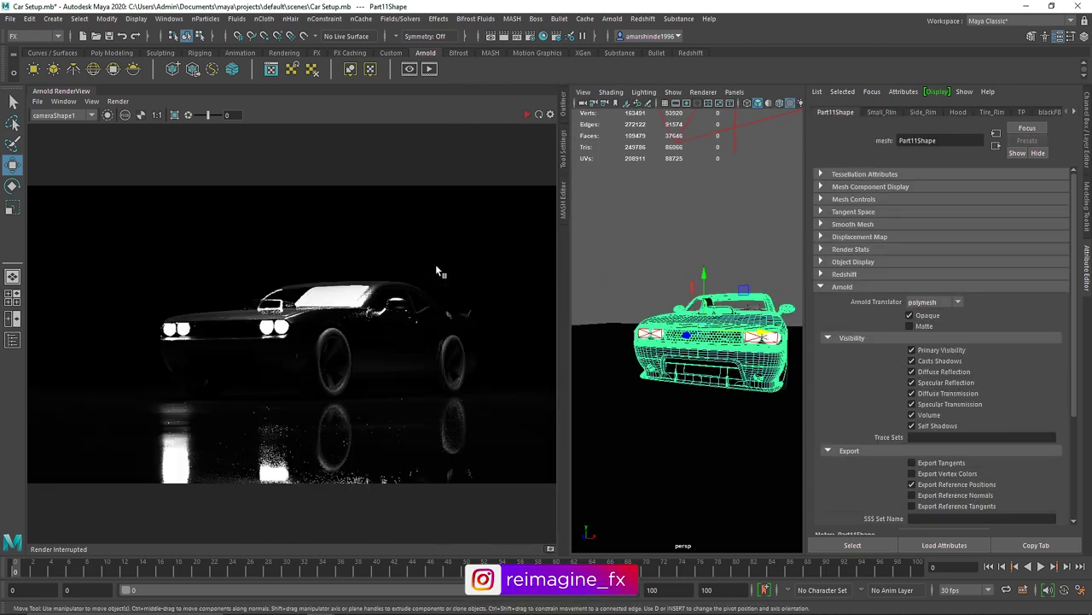
{"action": "left_click", "coordinate": [526, 114]}
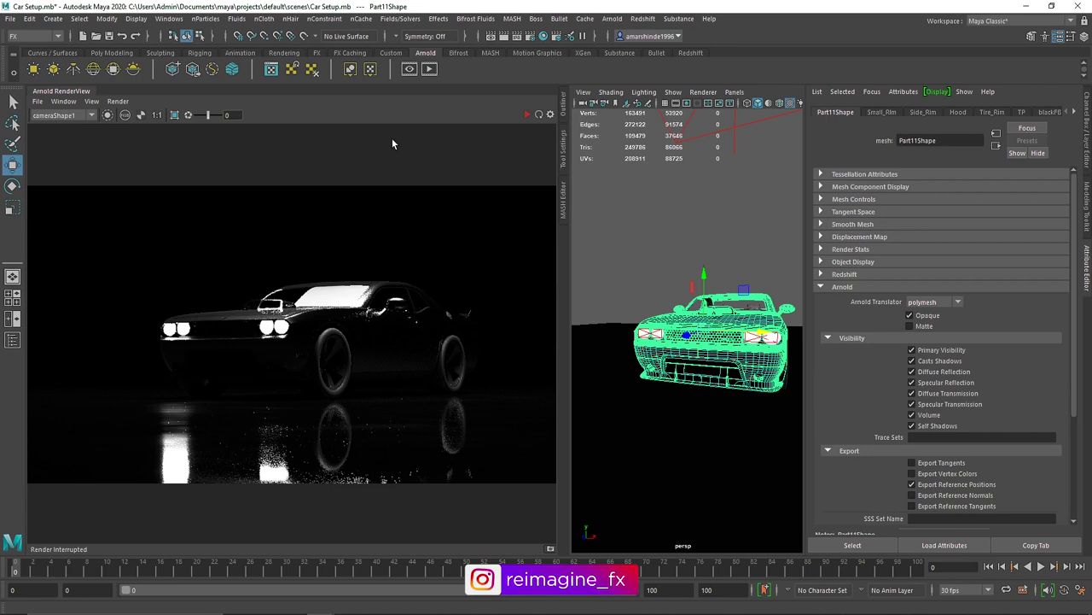
Add an aiAtmosphereVolume as the atmosphere in the Arnold render settings, open its attributes, and close the settings
{"action": "left_click", "coordinate": [530, 35]}
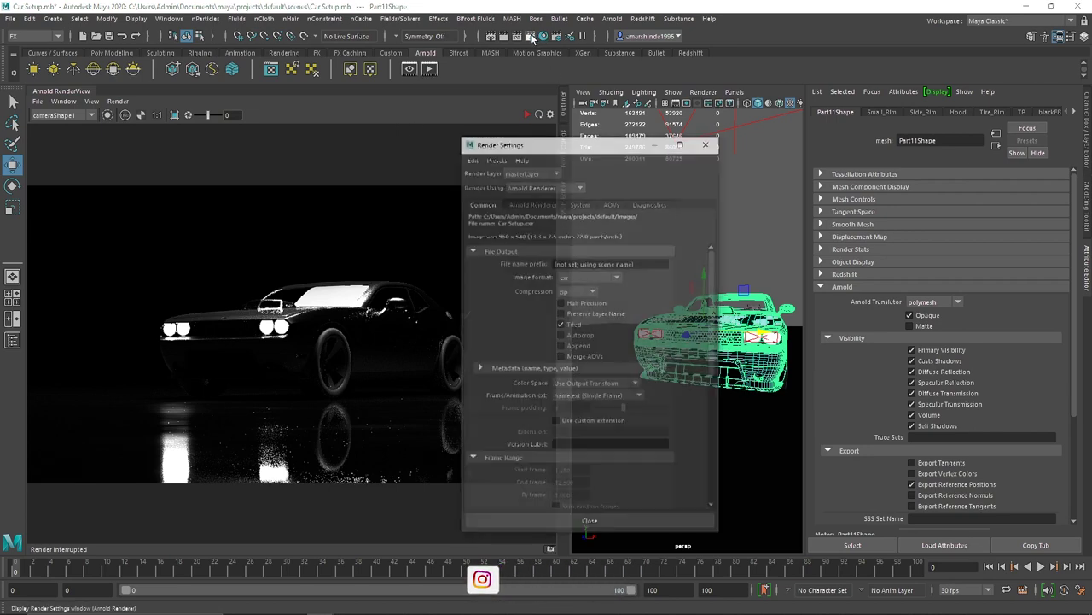
{"action": "left_click", "coordinate": [541, 202]}
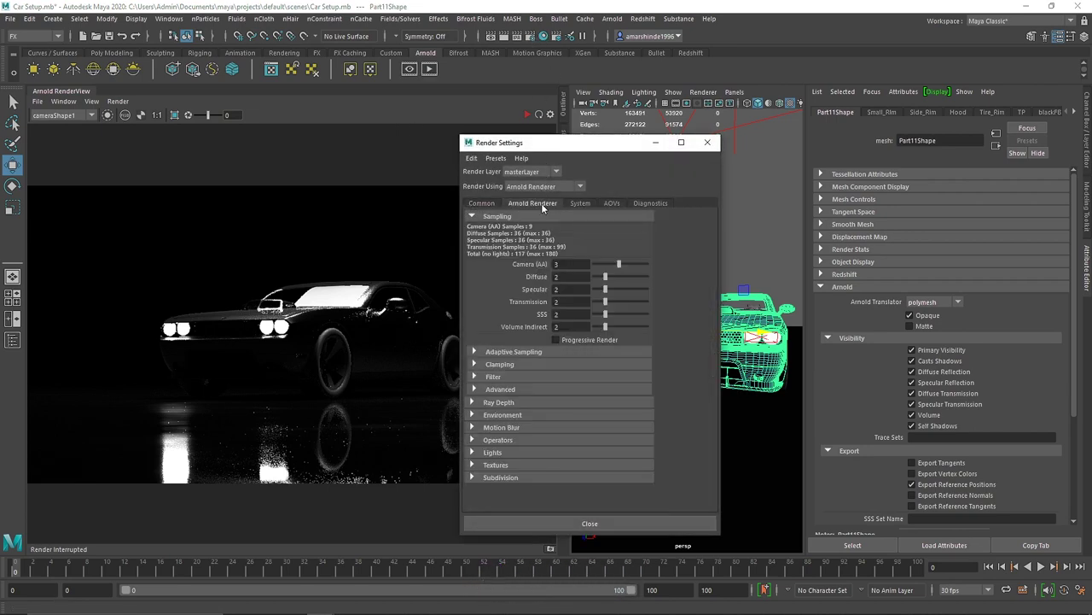
{"action": "left_click", "coordinate": [503, 415]}
{"action": "left_click", "coordinate": [679, 428]}
{"action": "left_click", "coordinate": [694, 435]}
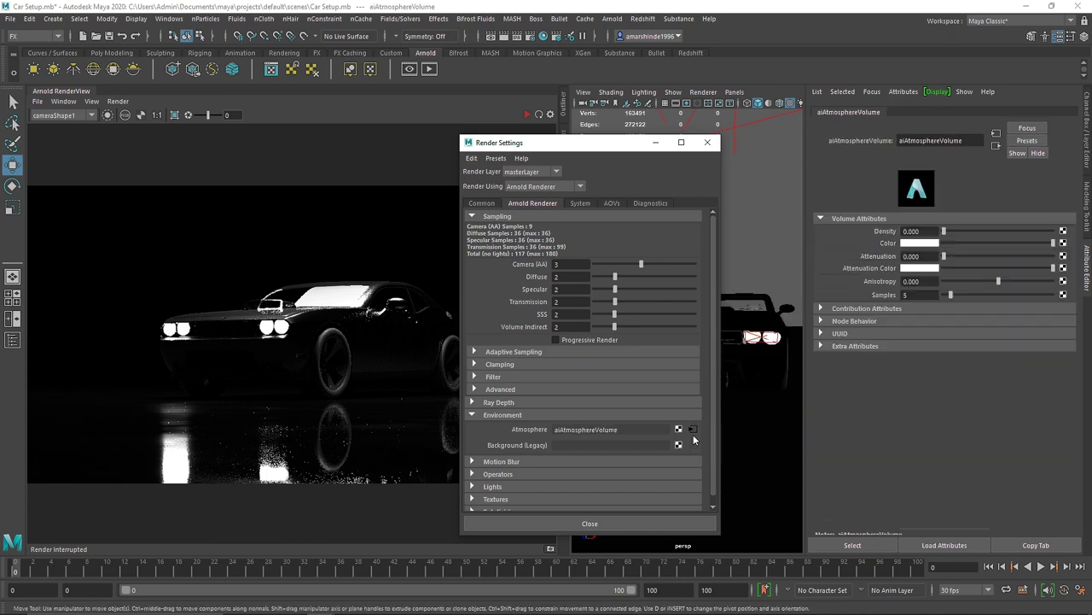
{"action": "left_click", "coordinate": [707, 142]}
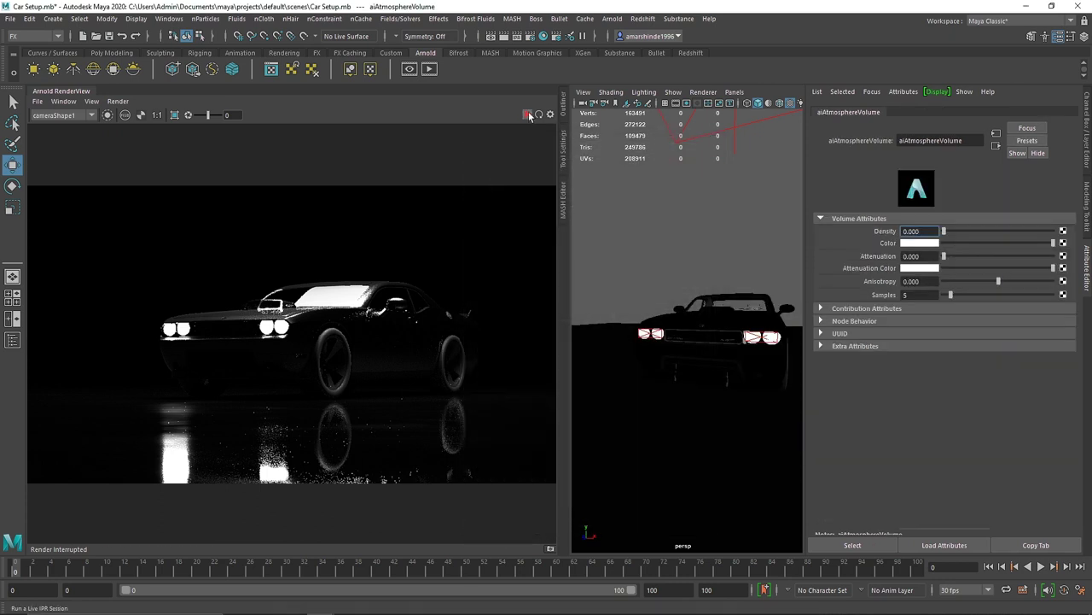
Set the atmosphere volume's density to 0.1, check the live render, and stop it
{"action": "left_click", "coordinate": [905, 231]}
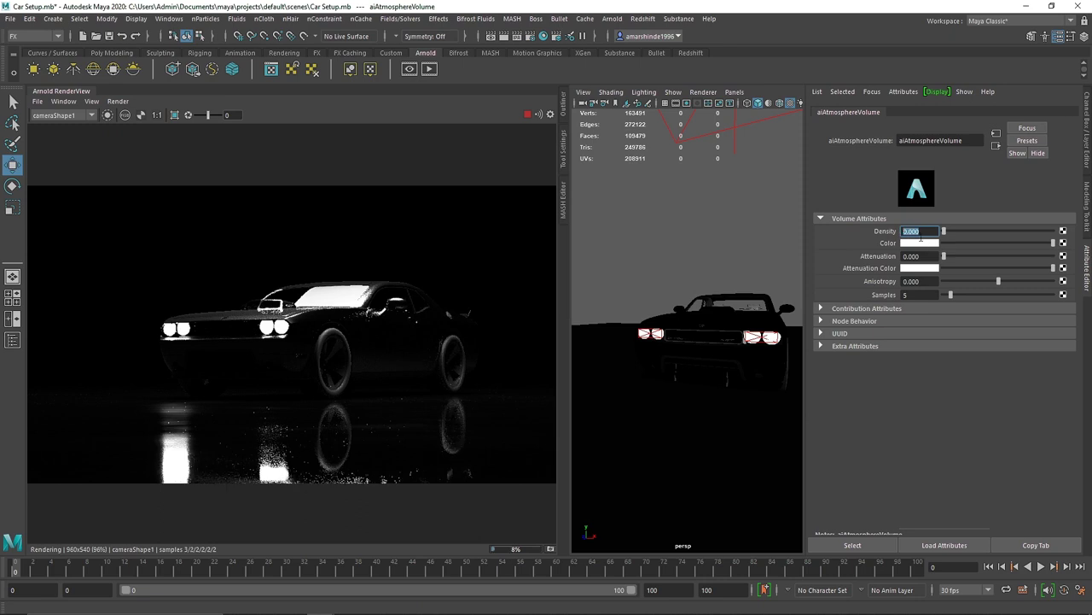
{"action": "type", "text": ".1"}
{"action": "key", "text": "Return"}
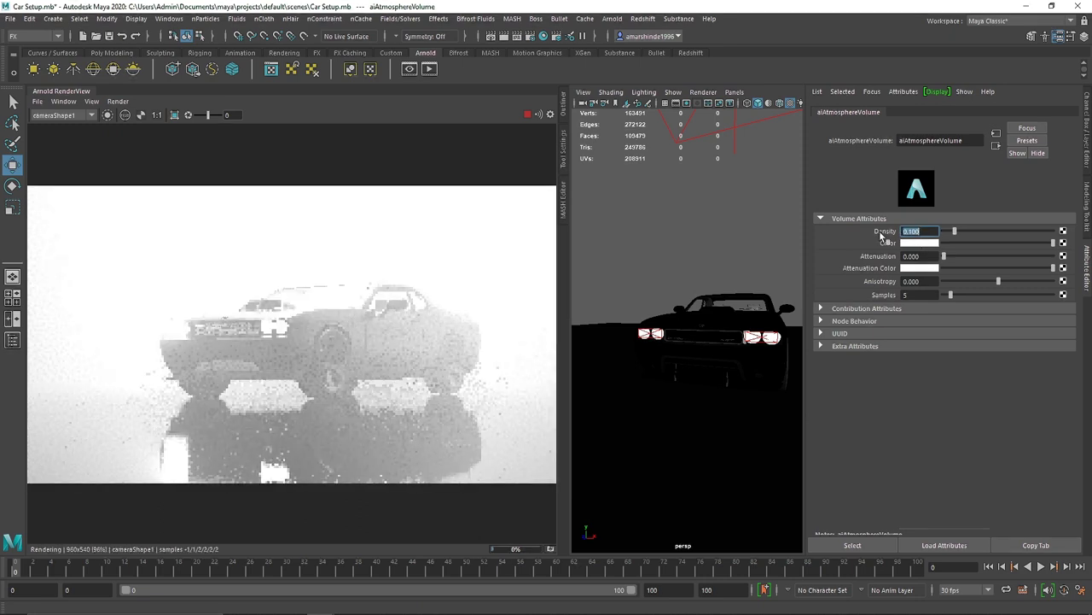
{"action": "left_click", "coordinate": [527, 114]}
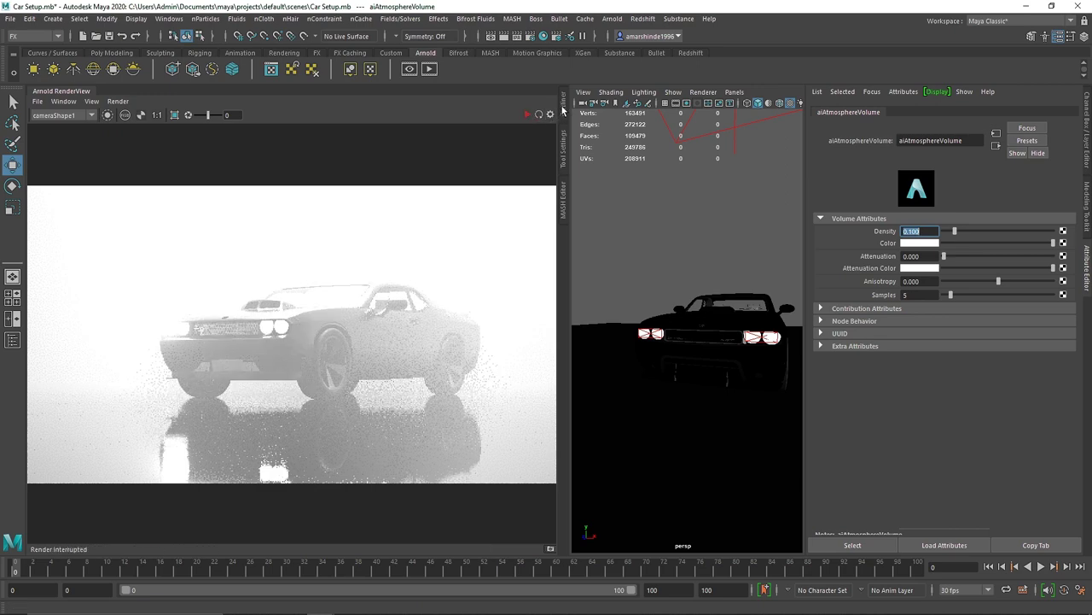
Select the Top area light, restart the live render, and set the light's exposure to 6
{"action": "left_click", "coordinate": [563, 109]}
{"action": "left_click", "coordinate": [503, 230]}
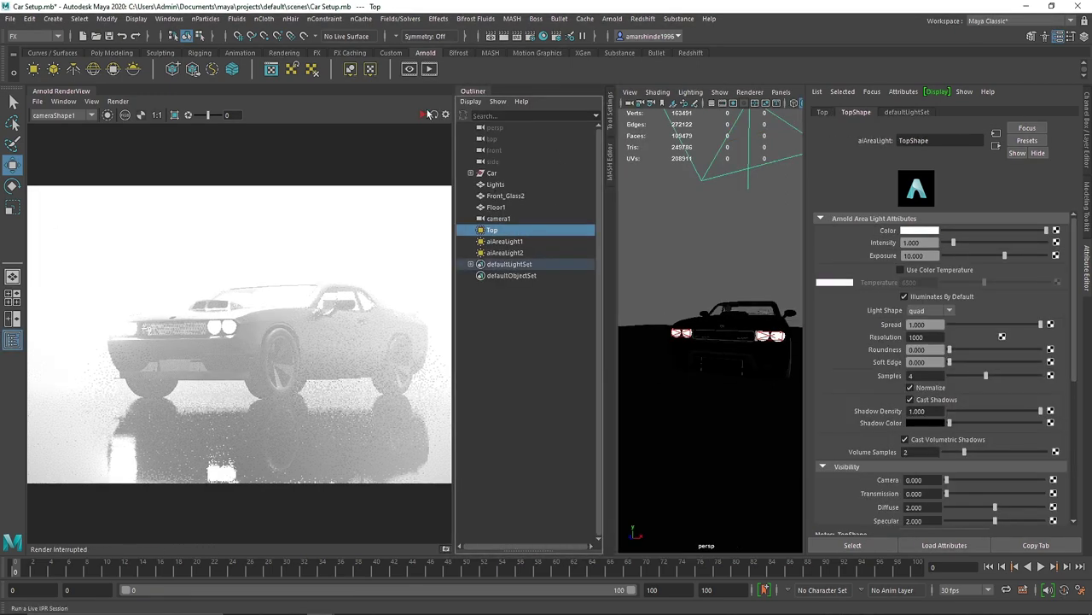
{"action": "left_click", "coordinate": [424, 113]}
{"action": "left_click_drag", "start_coordinate": [926, 256], "coordinate": [872, 259]}
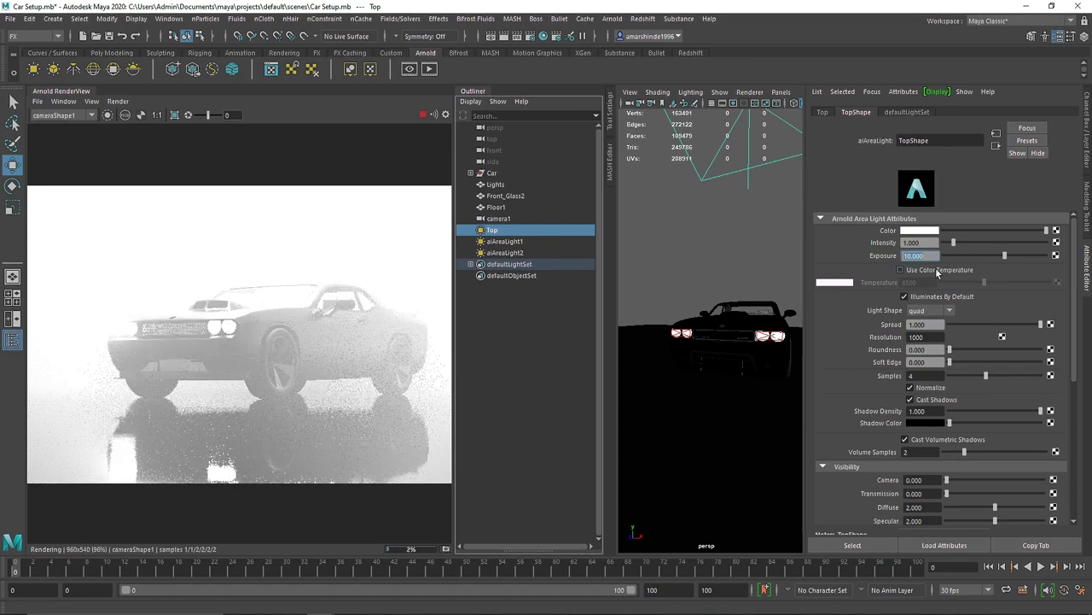
{"action": "type", "text": "6"}
{"action": "key", "text": "Return"}
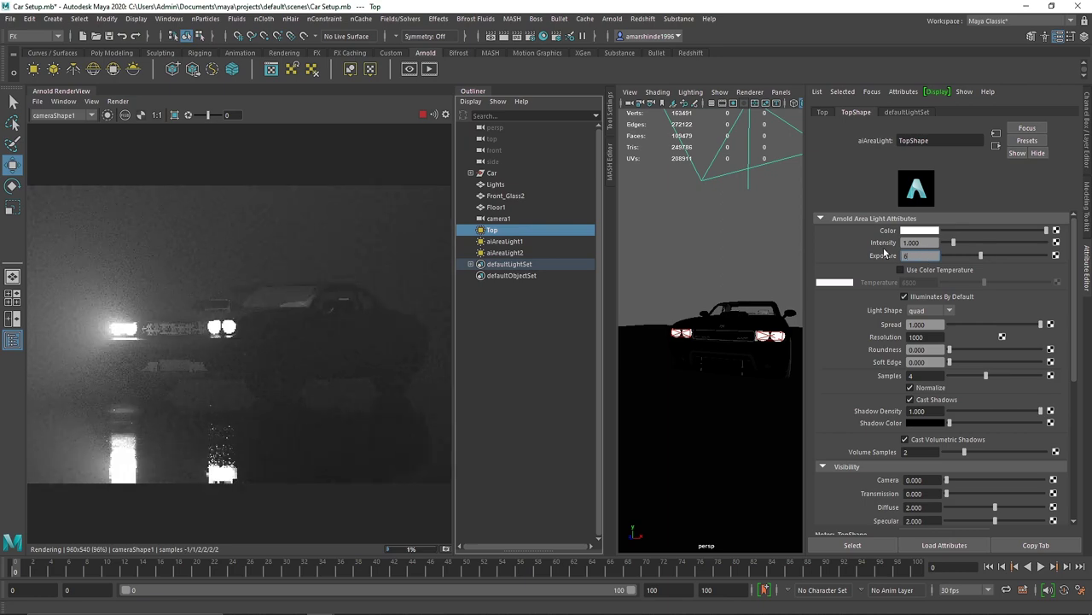
{"action": "type", "text": "6"}
{"action": "key", "text": "Return"}
{"action": "scroll", "coordinate": [341, 281], "scroll_direction": "down", "scroll_amount": 2}
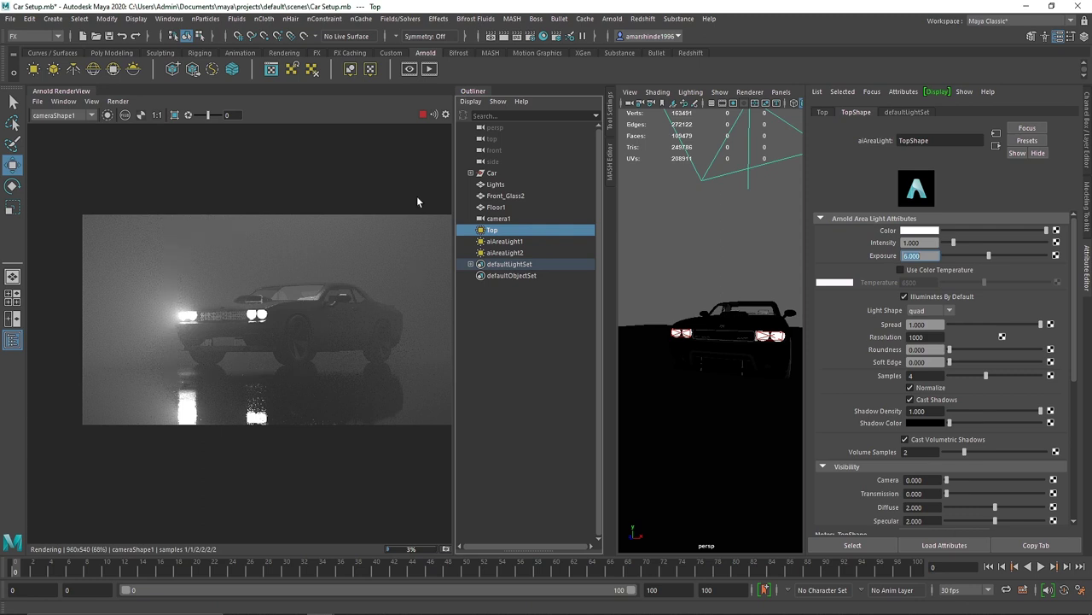
Hide the Outliner, stop the live render, and enlarge the rendered car to examine the headlight glow
{"action": "double_click", "coordinate": [475, 92]}
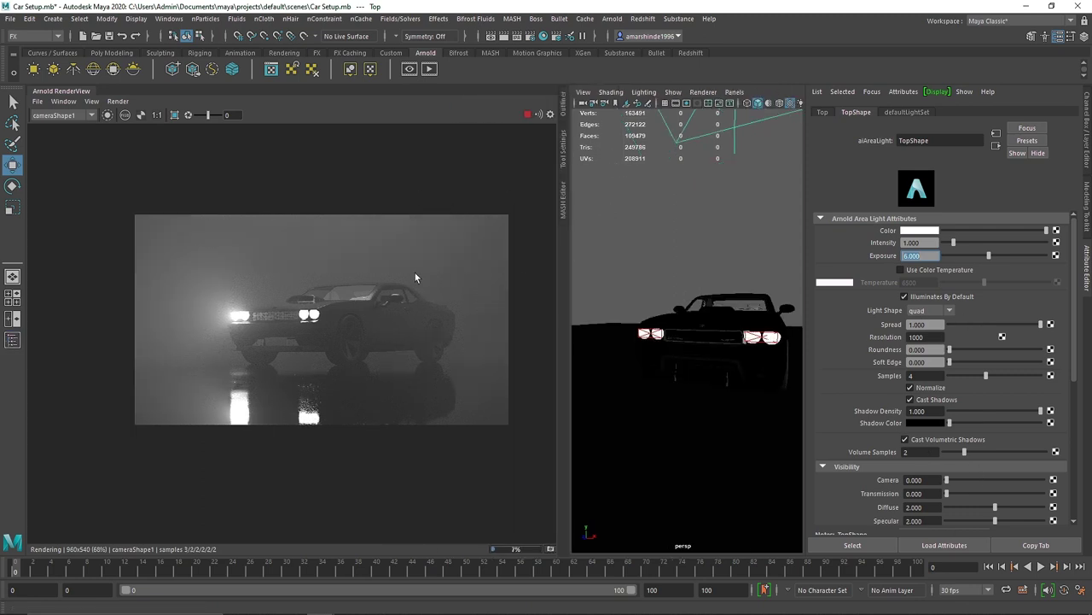
{"action": "left_click", "coordinate": [528, 114]}
{"action": "scroll", "coordinate": [299, 327], "scroll_direction": "up", "scroll_amount": 2}
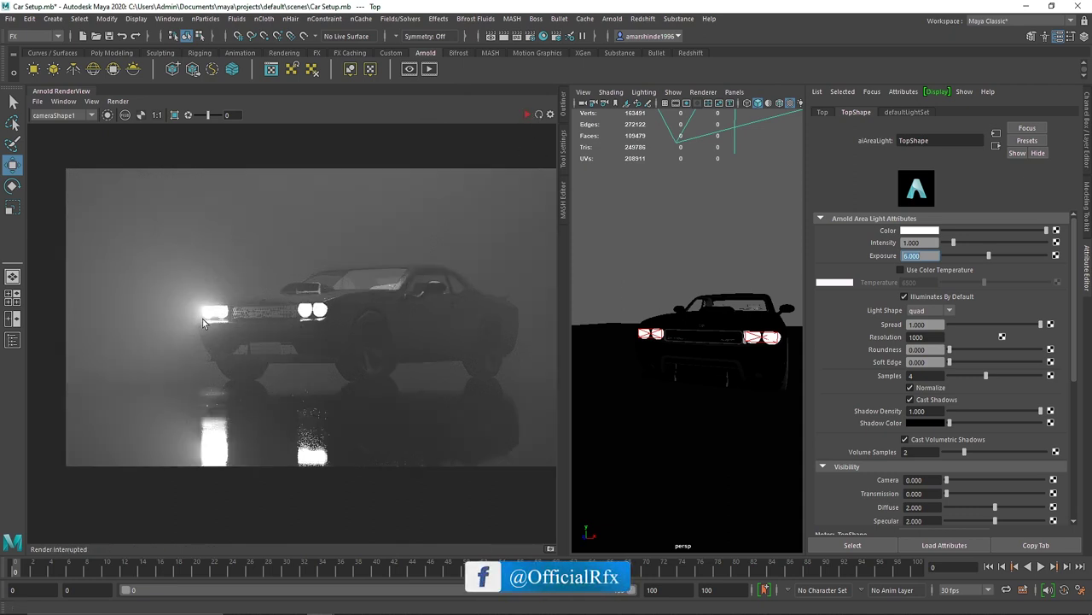
Inspect the headlight area lights from the Outliner, restart the live render, and frame the aiAreaLight1 headlight in the perspective view
{"action": "left_click", "coordinate": [563, 111]}
{"action": "left_click", "coordinate": [506, 243]}
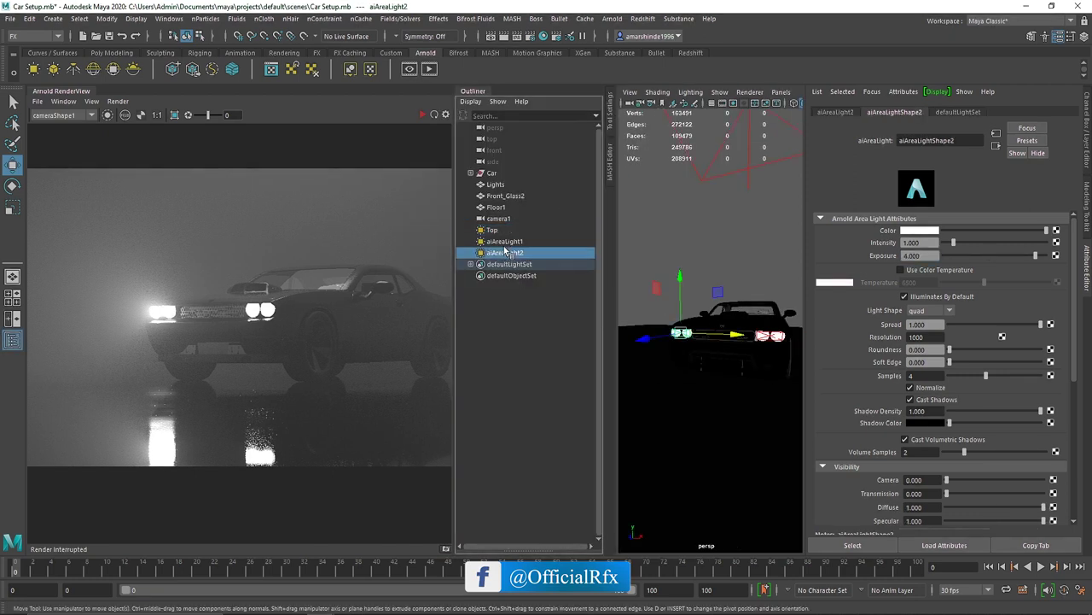
{"action": "left_click", "coordinate": [422, 115]}
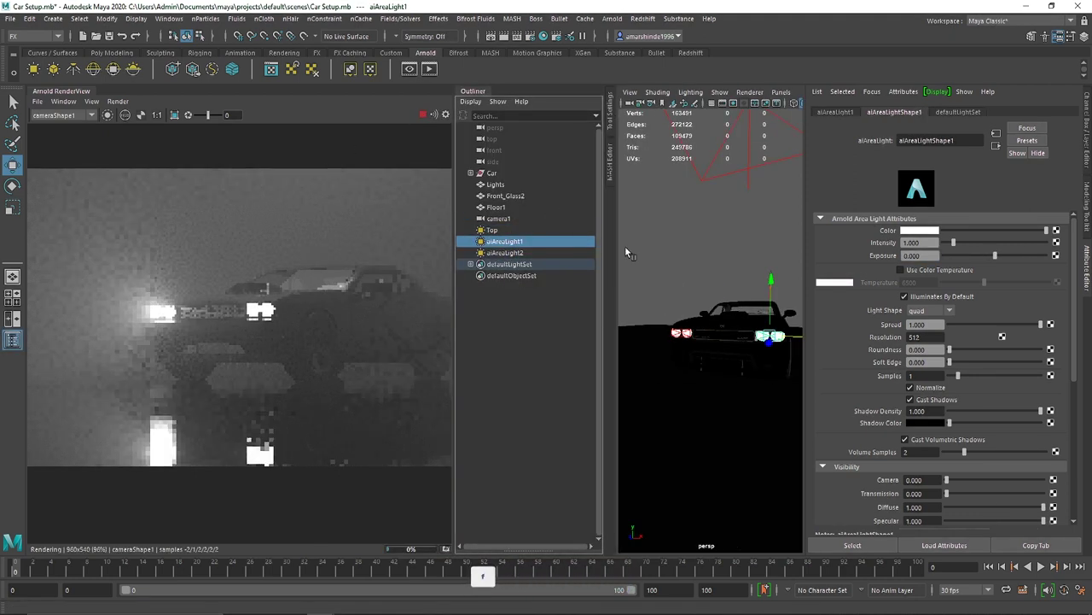
{"action": "left_click_drag", "start_coordinate": [730, 313], "coordinate": [734, 372], "text": "alt"}
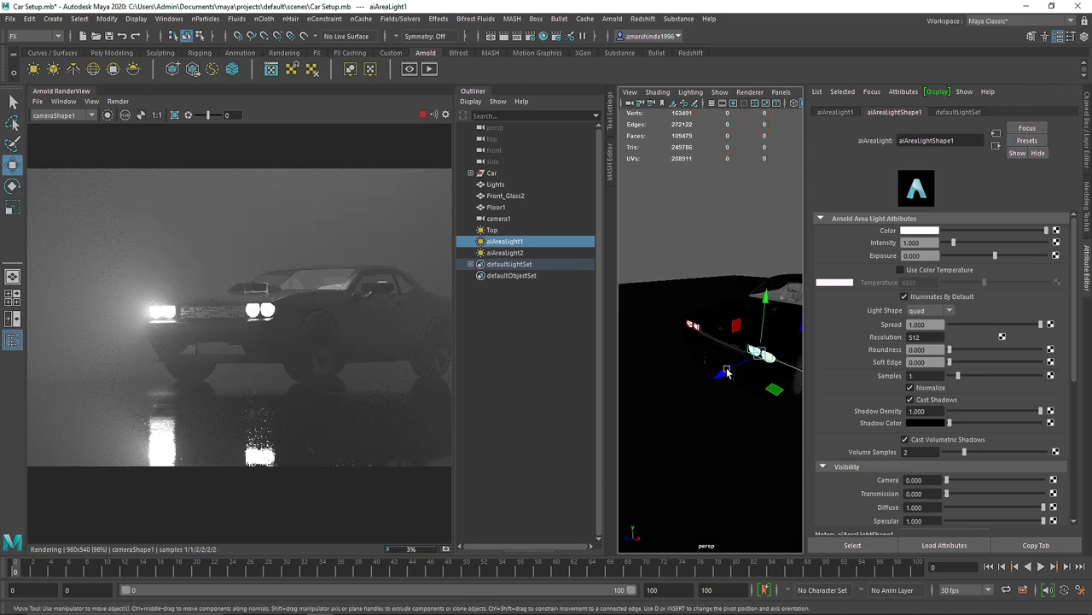
{"action": "left_click", "coordinate": [423, 115]}
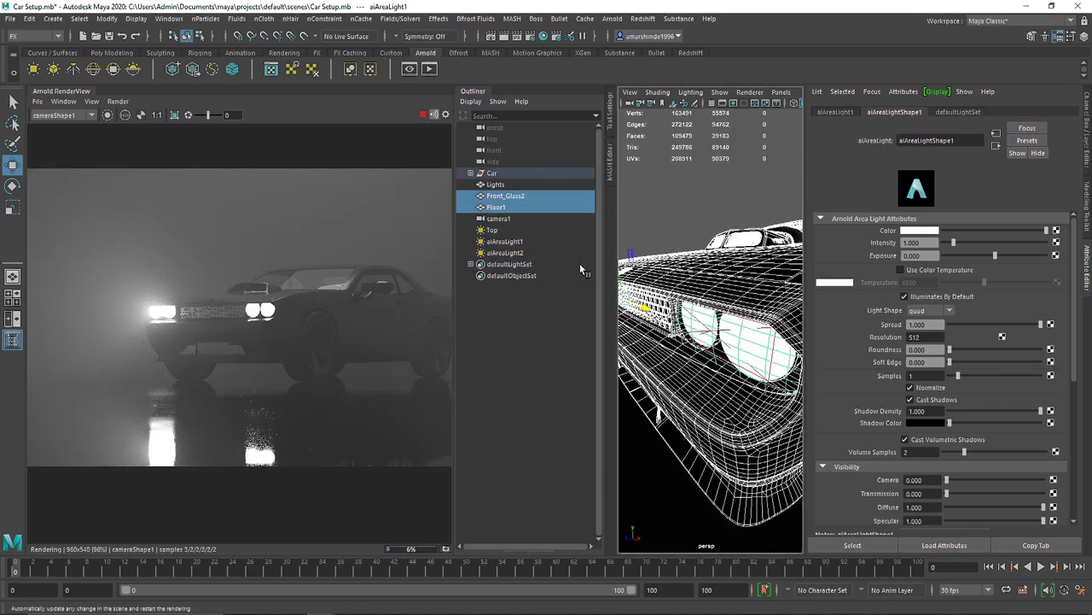
Try to move aiAreaLight1 slightly forward, away from the headlight
{"action": "left_click", "coordinate": [510, 253]}
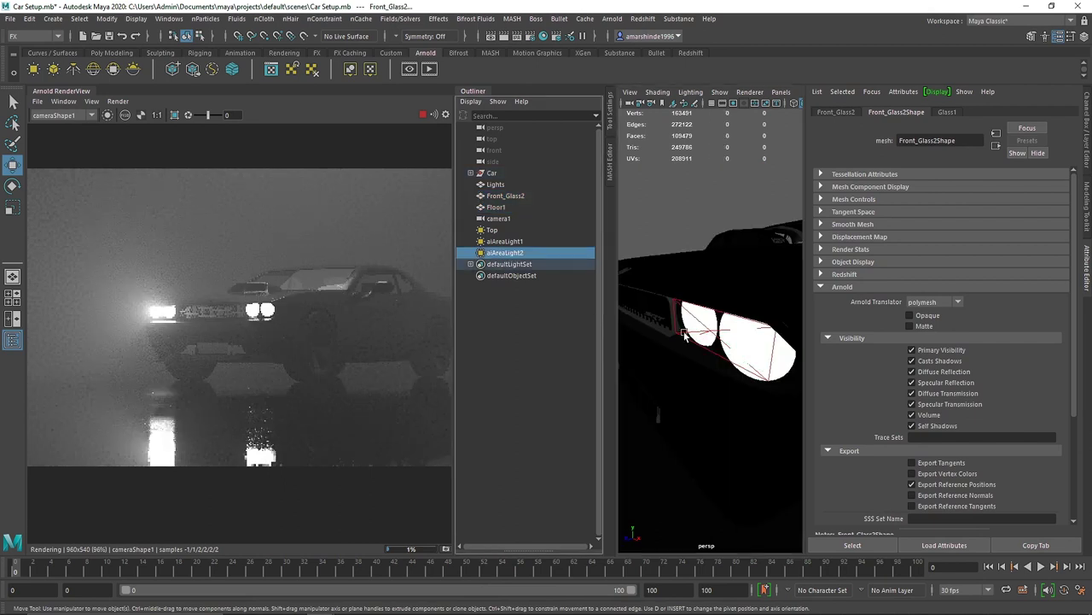
{"action": "left_click", "coordinate": [522, 242]}
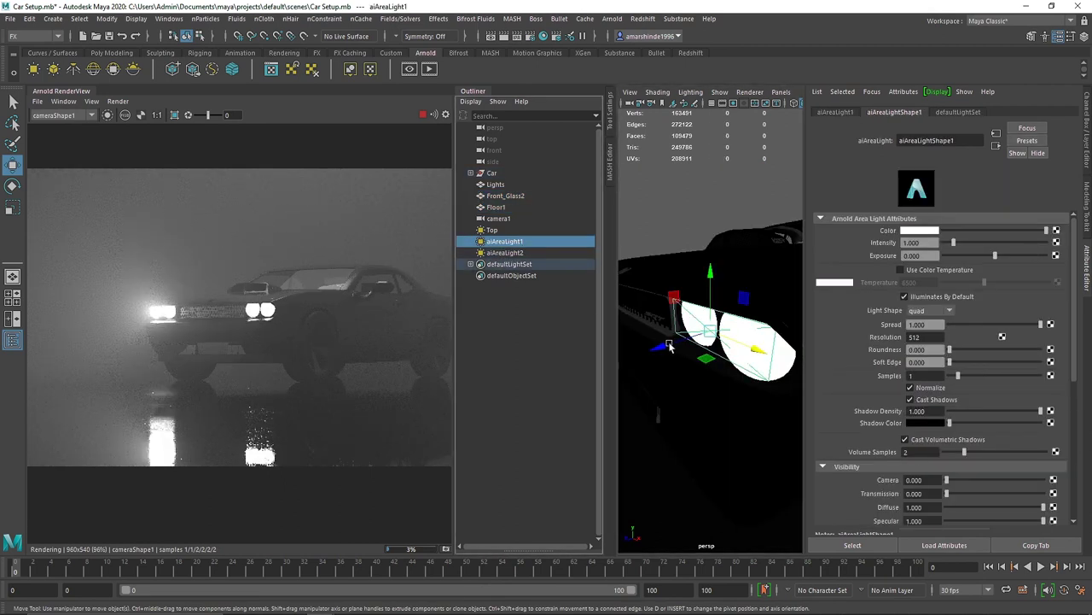
{"action": "left_click_drag", "start_coordinate": [669, 344], "coordinate": [659, 348]}
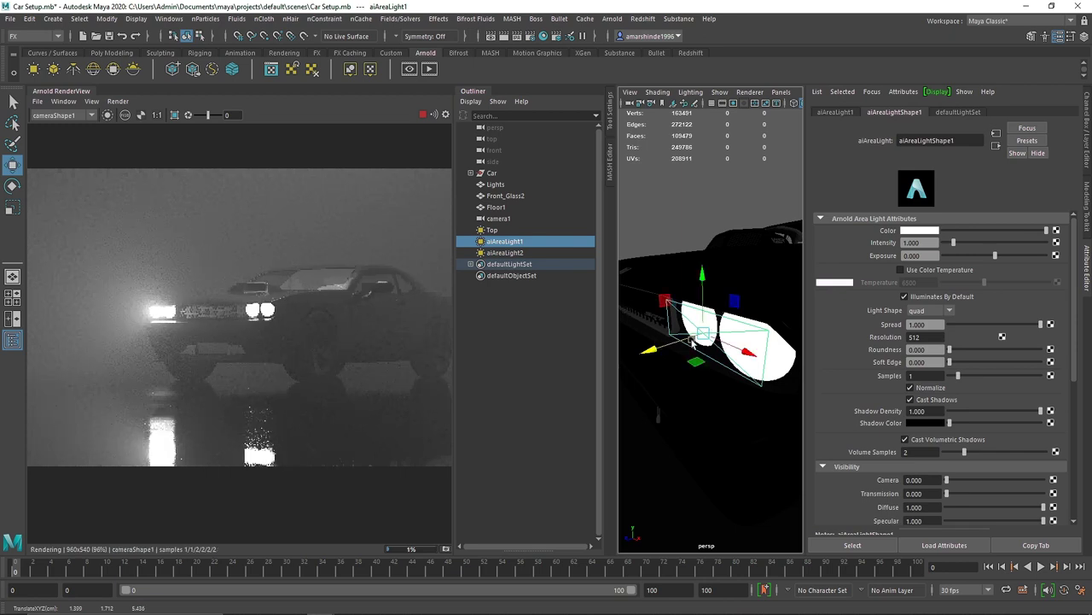
{"action": "left_click", "coordinate": [899, 270]}
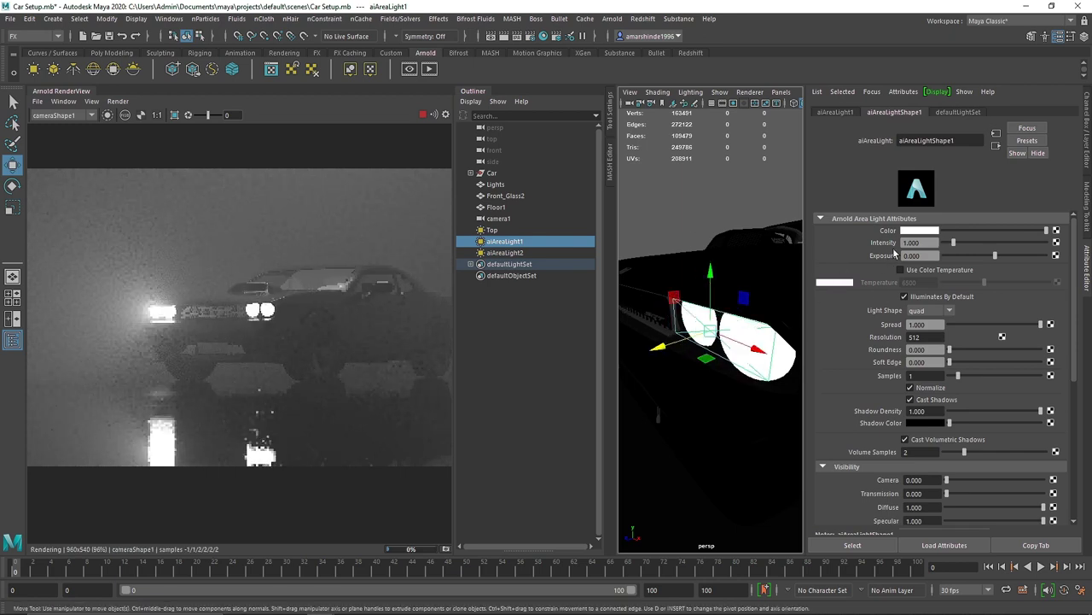
Compare aiAreaLight1 with aiAreaLight2, set aiAreaLight1's exposure to 4, and stop the live render
{"action": "left_click", "coordinate": [521, 253]}
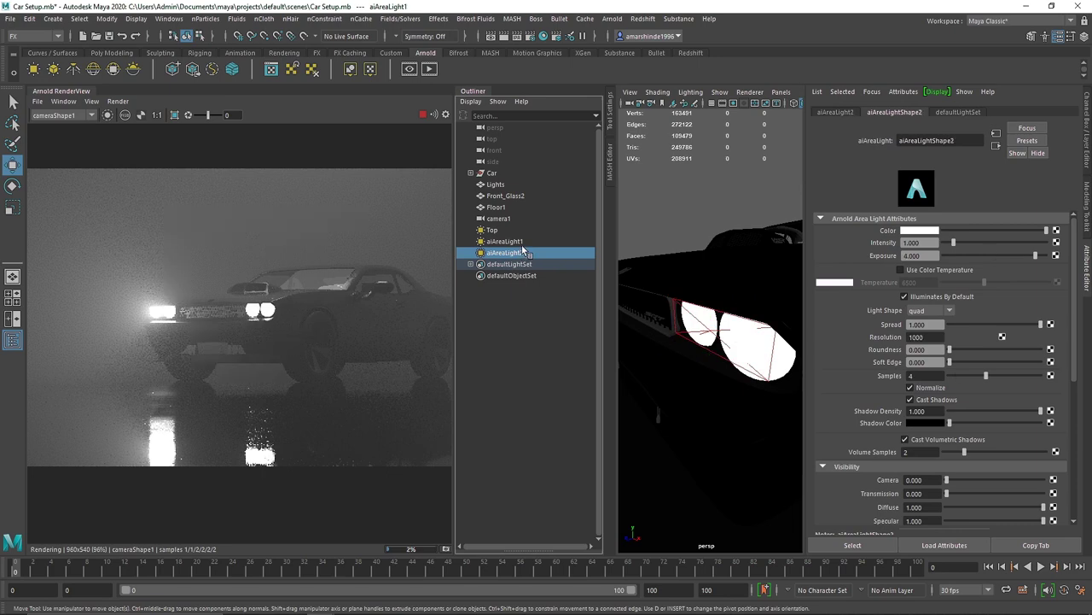
{"action": "left_click", "coordinate": [524, 245]}
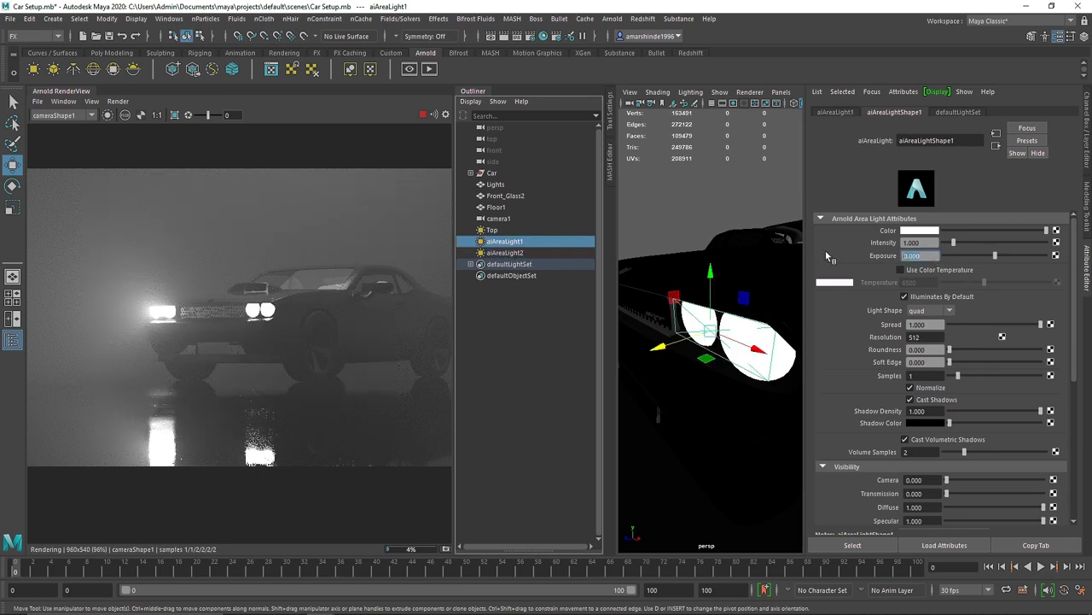
{"action": "type", "text": "4"}
{"action": "key", "text": "Return"}
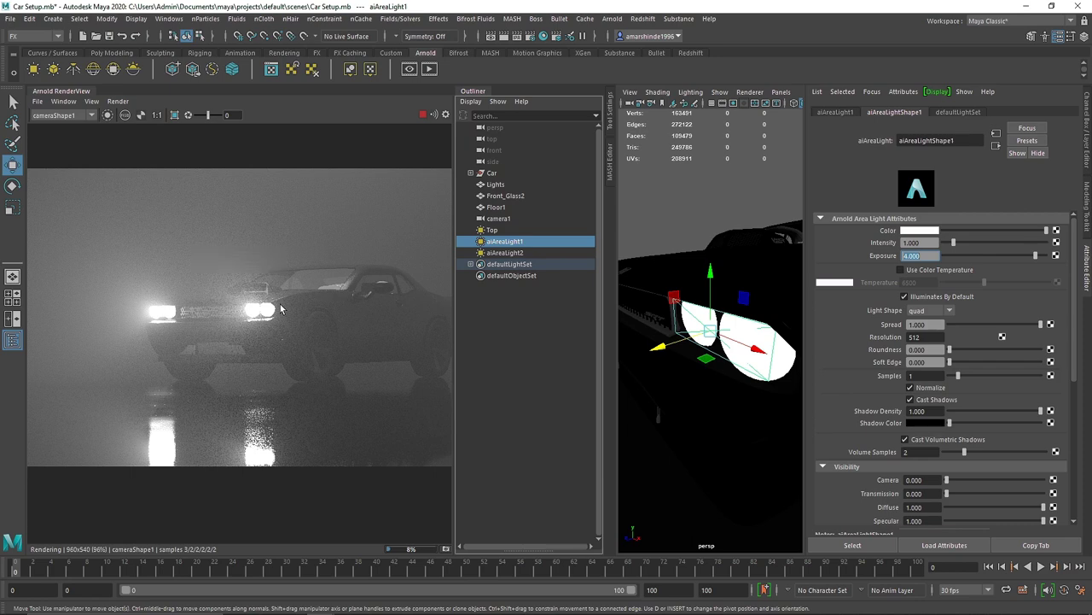
{"action": "scroll", "coordinate": [264, 295], "scroll_direction": "down", "scroll_amount": 2}
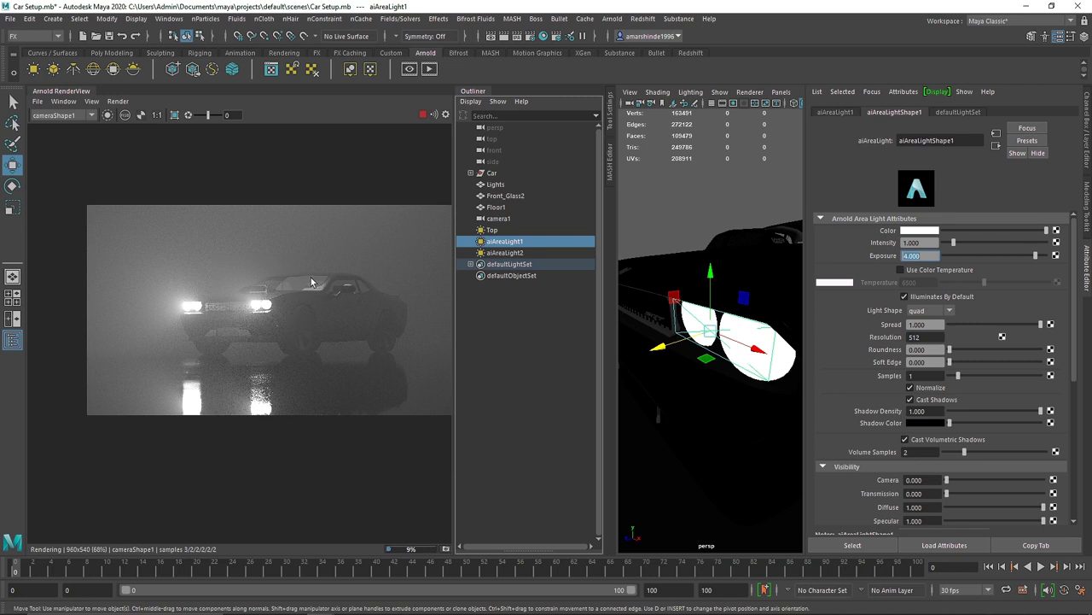
{"action": "left_click", "coordinate": [422, 115]}
Select the Top area light above the car and scale it up uniformly by a factor of about 3.2
{"action": "left_click", "coordinate": [493, 230]}
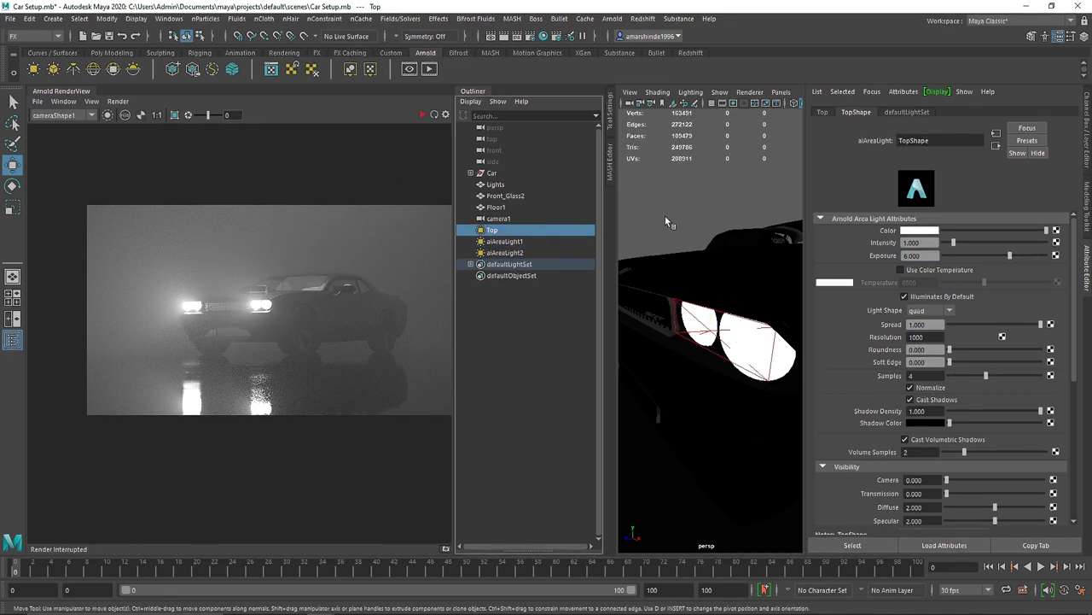
{"action": "left_click", "coordinate": [481, 92]}
{"action": "left_click", "coordinate": [1087, 267]}
{"action": "right_click_drag", "start_coordinate": [1044, 259], "coordinate": [851, 264], "text": "alt"}
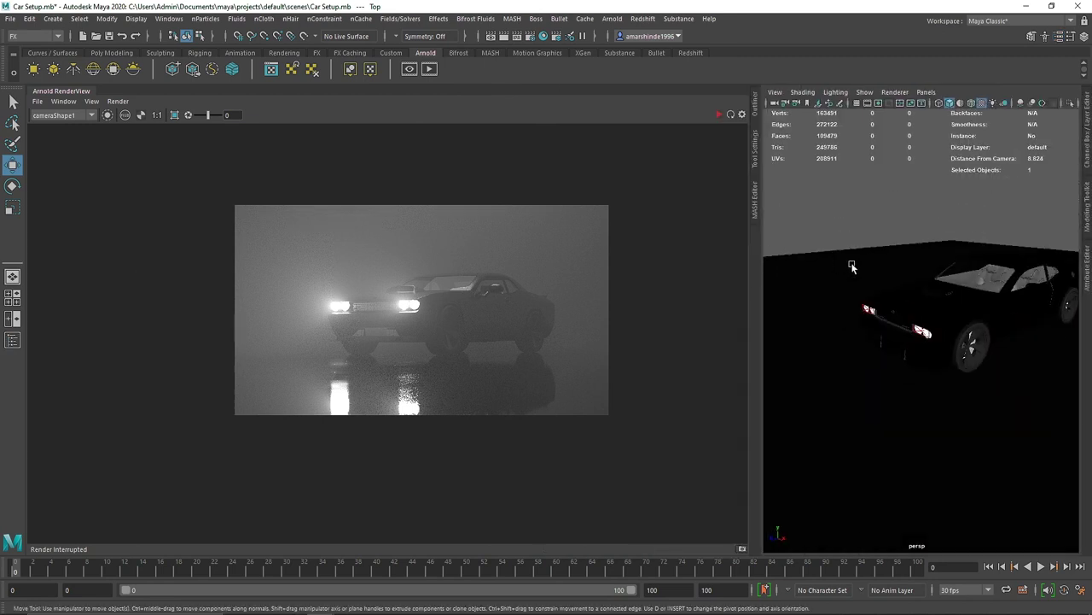
{"action": "left_click_drag", "start_coordinate": [851, 264], "coordinate": [845, 360], "text": "alt"}
{"action": "key", "text": "f"}
{"action": "key", "text": "r"}
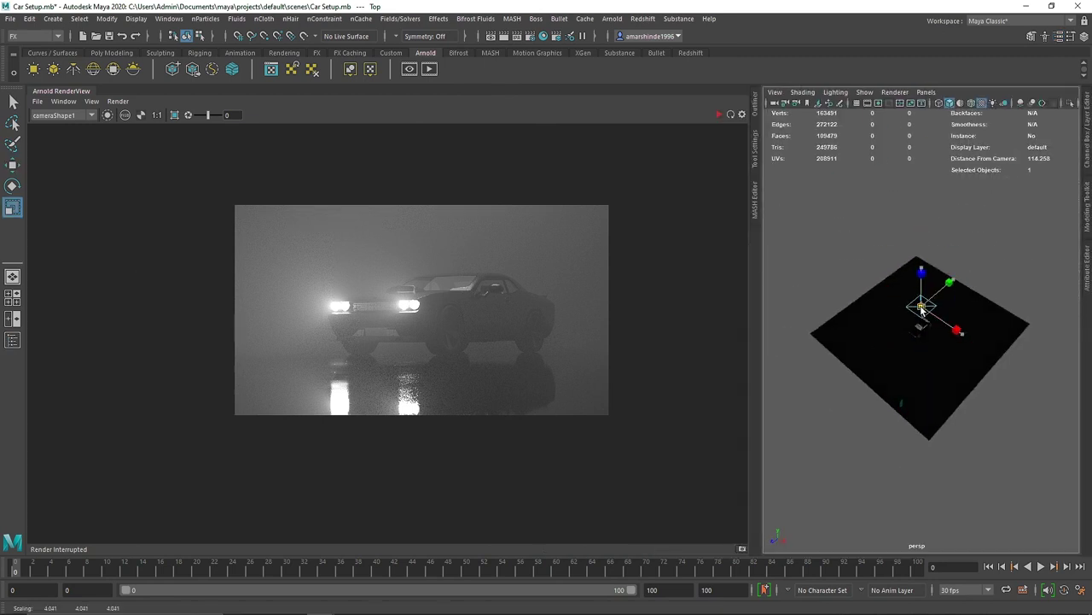
{"action": "left_click_drag", "start_coordinate": [917, 306], "coordinate": [916, 306]}
{"action": "key", "text": "f"}
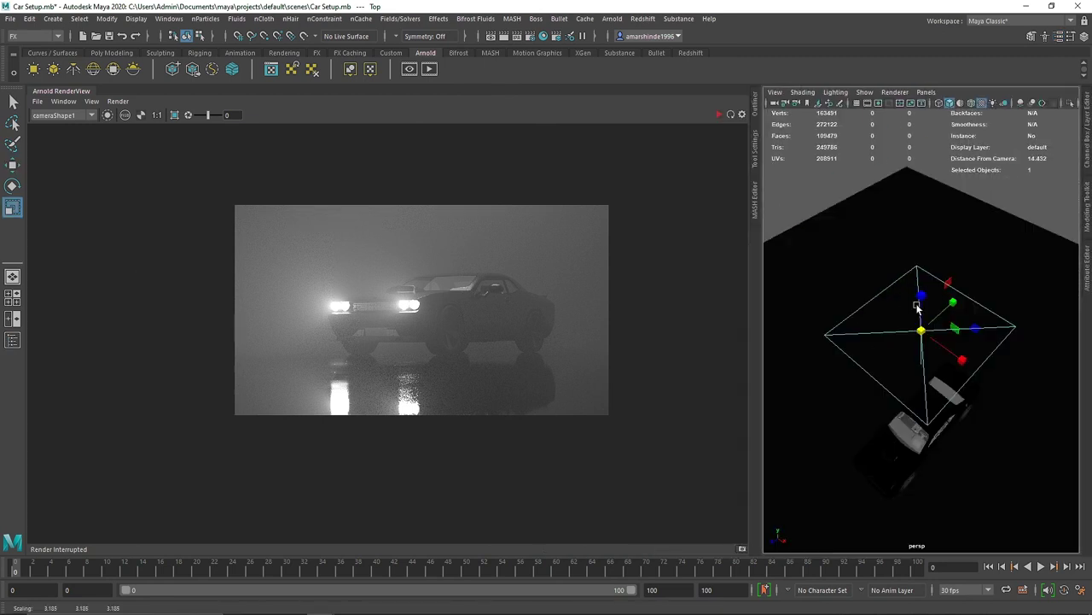
Set the Top area light's roundness and soft edge to 1 and restart the live render
{"action": "left_click", "coordinate": [1087, 255]}
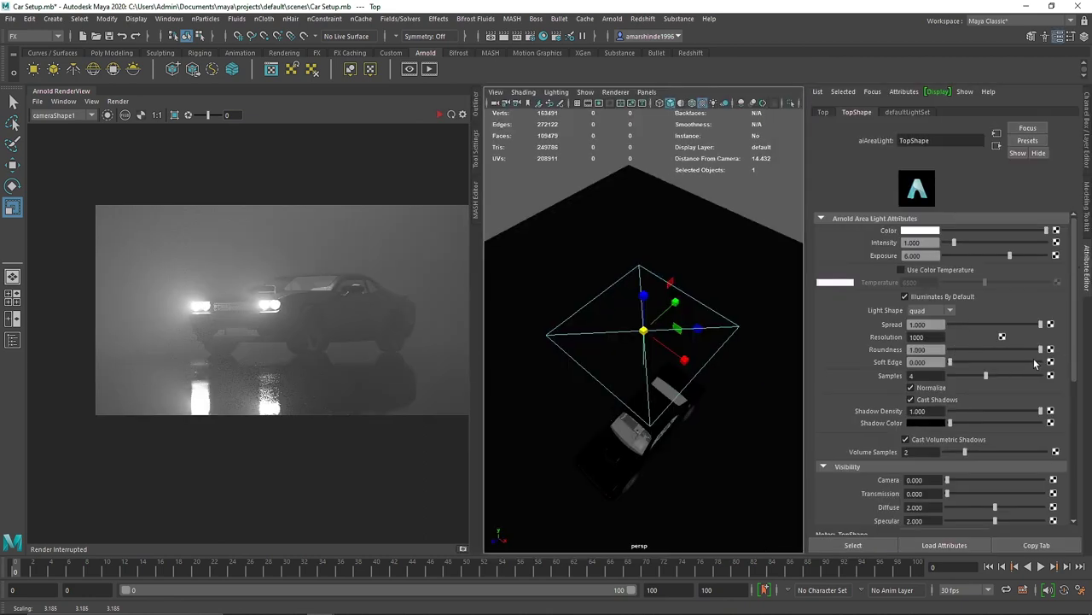
{"action": "left_click", "coordinate": [1035, 362]}
{"action": "left_click", "coordinate": [439, 115]}
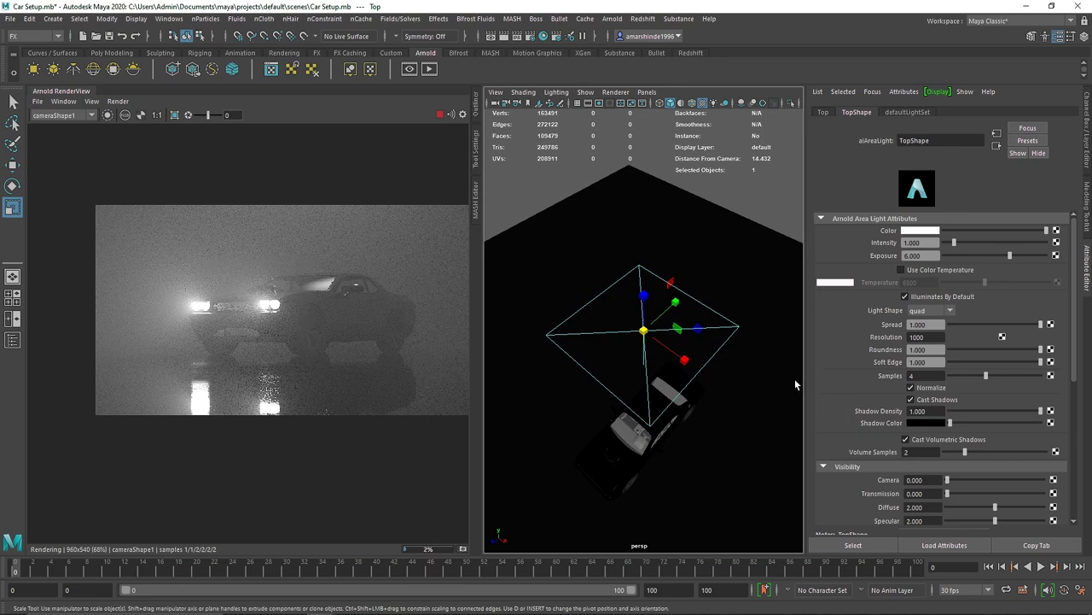
Select aiAreaLight1, frame it in the perspective view, and stop the live render
{"action": "left_click", "coordinate": [479, 109]}
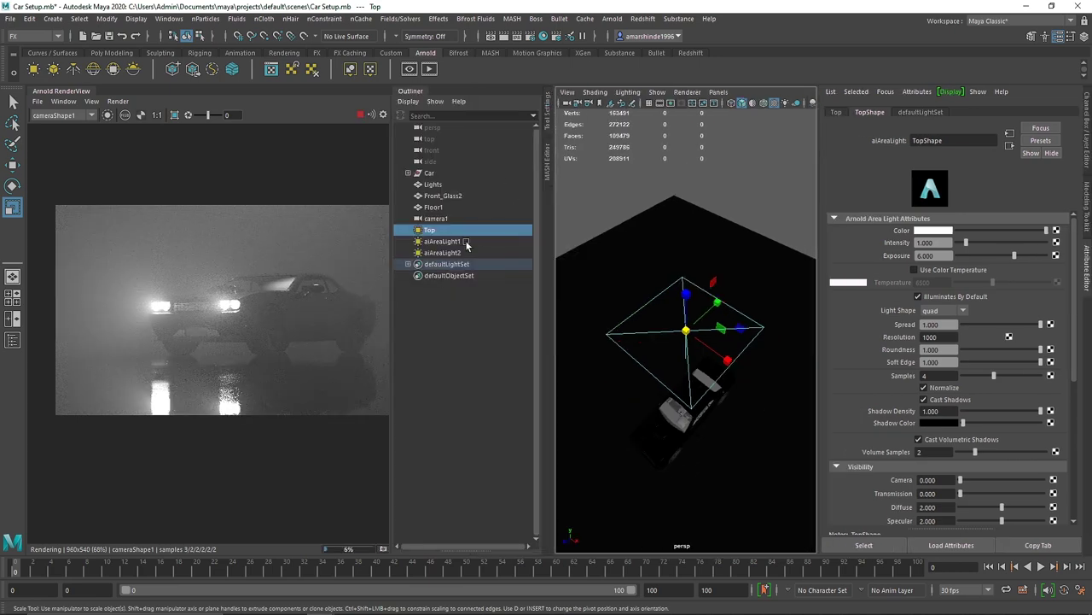
{"action": "left_click", "coordinate": [452, 243]}
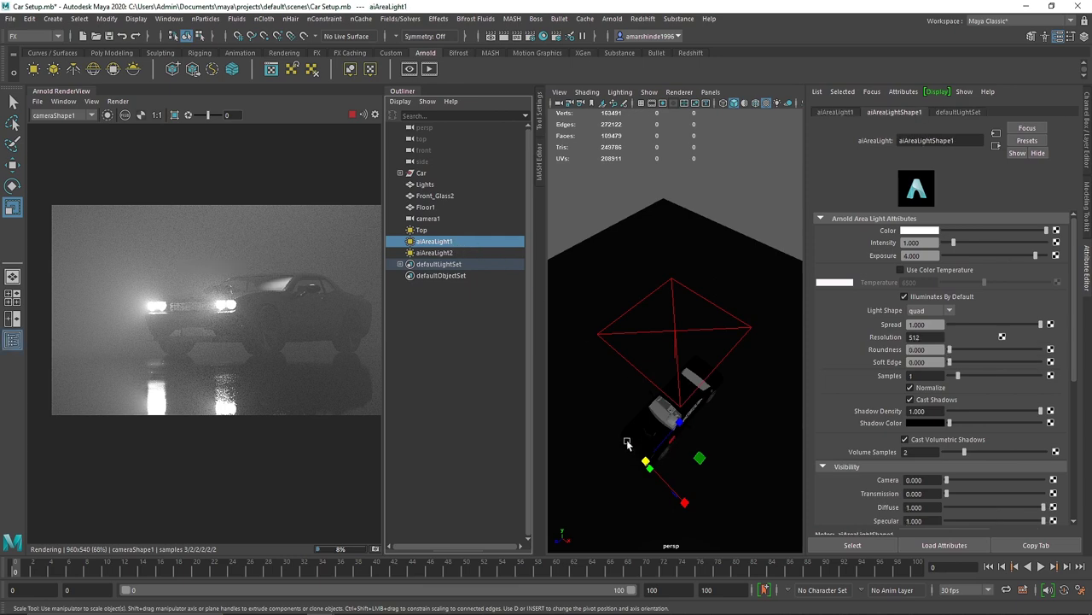
{"action": "left_click_drag", "start_coordinate": [594, 372], "coordinate": [586, 410], "text": "alt"}
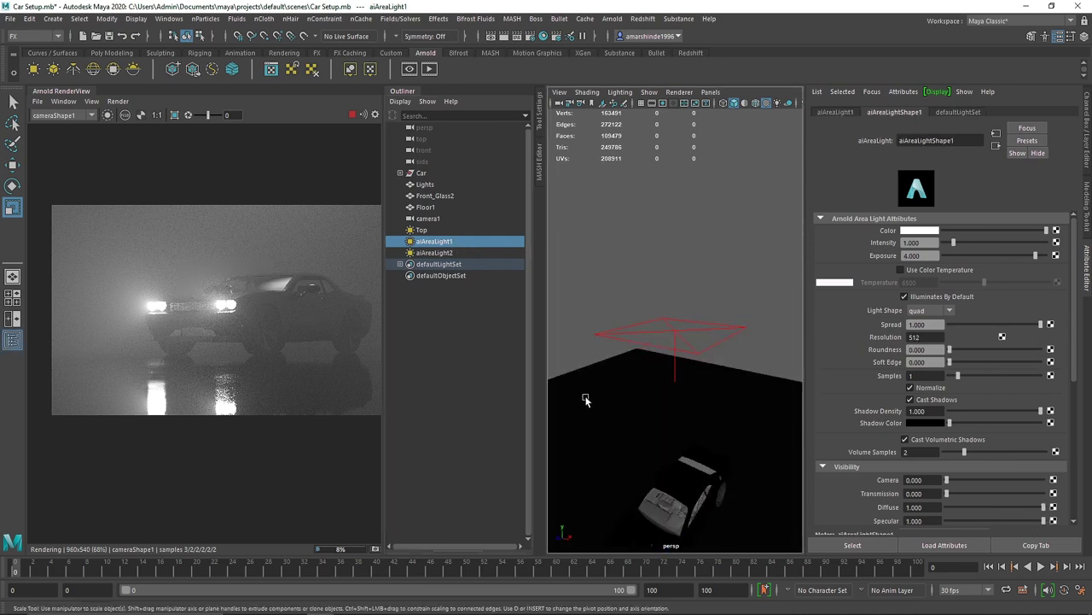
{"action": "key", "text": "f"}
{"action": "key", "text": "r"}
{"action": "left_click", "coordinate": [354, 115]}
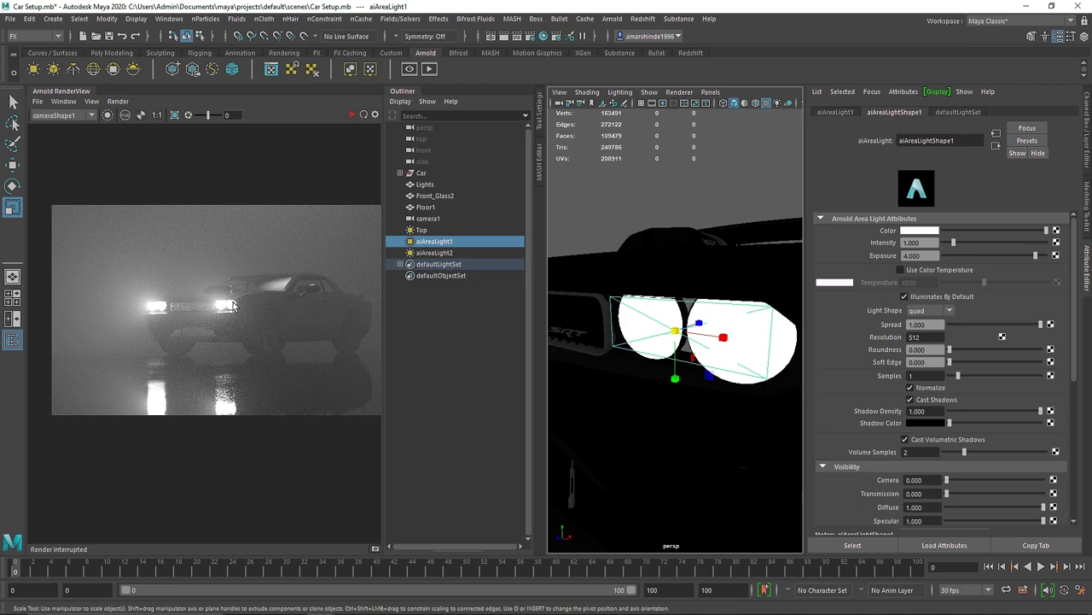
Restart the live render and restrict it to a crop region around the car's front and headlights
{"action": "left_click", "coordinate": [247, 313]}
{"action": "double_click", "coordinate": [422, 91]}
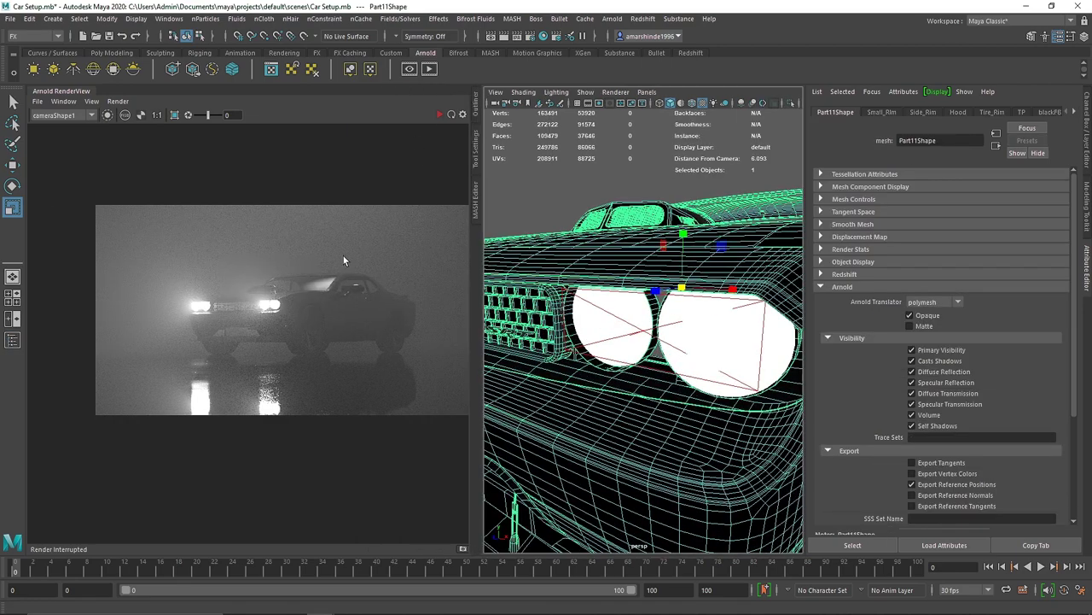
{"action": "left_click", "coordinate": [264, 305]}
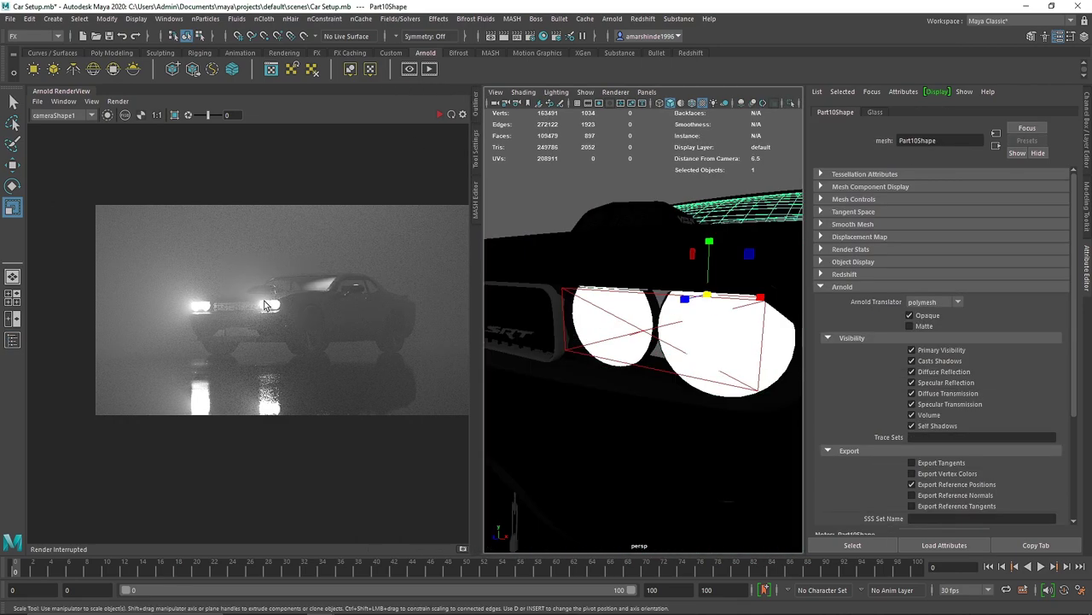
{"action": "left_click", "coordinate": [440, 114]}
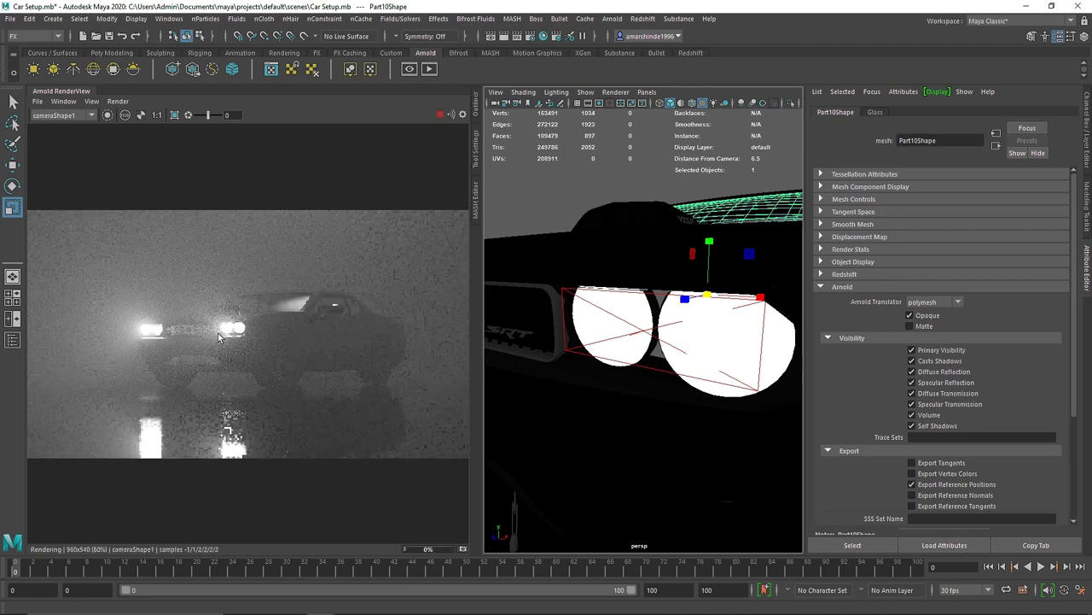
{"action": "scroll", "coordinate": [231, 339], "scroll_direction": "up", "scroll_amount": 6}
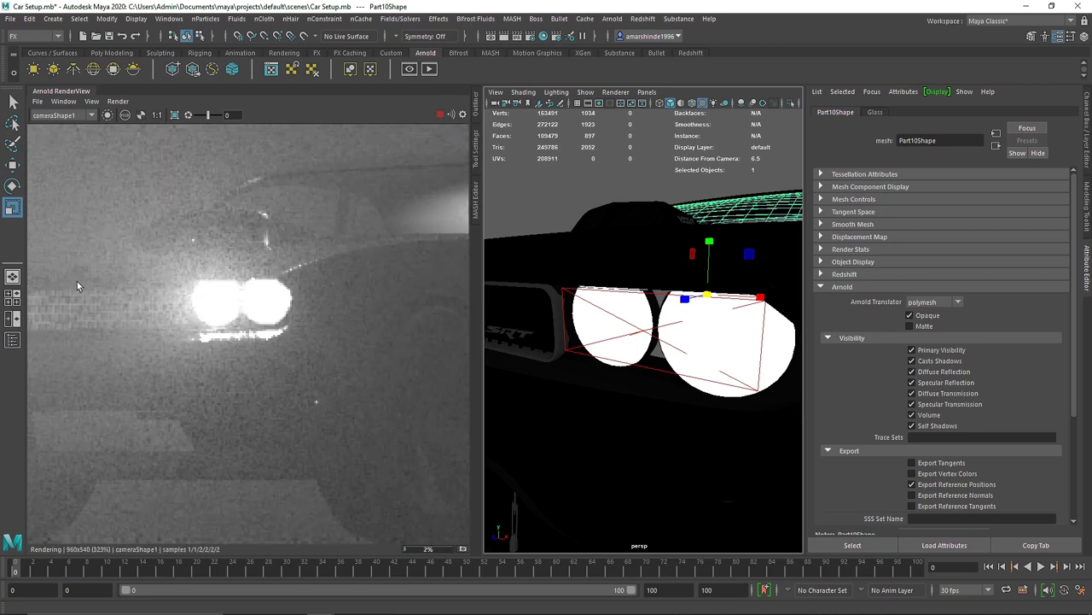
{"action": "scroll", "coordinate": [195, 261], "scroll_direction": "down", "scroll_amount": 2}
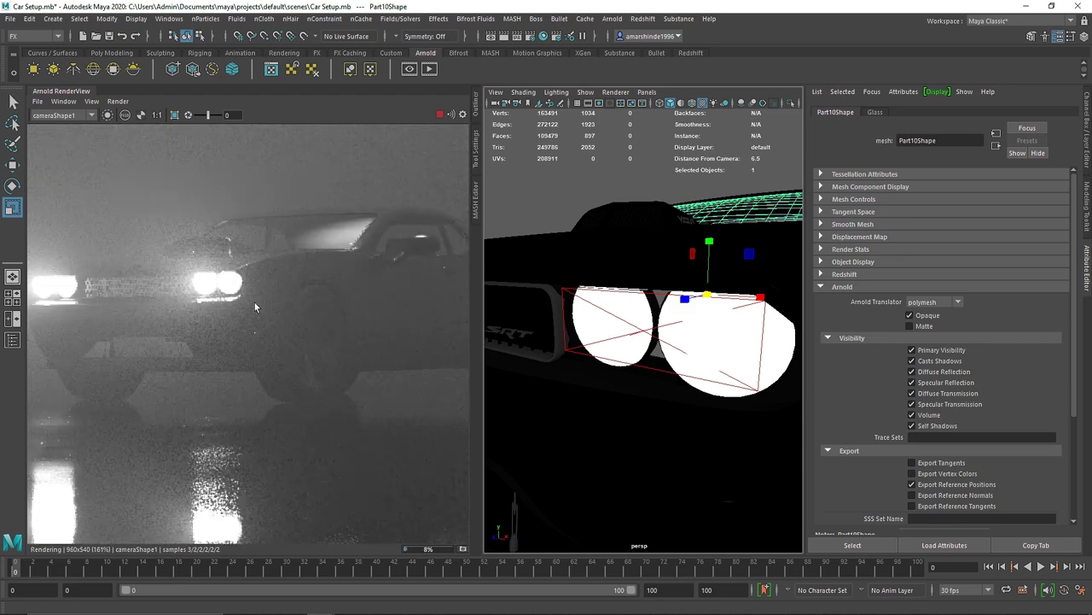
{"action": "left_click_drag", "start_coordinate": [52, 173], "coordinate": [312, 361]}
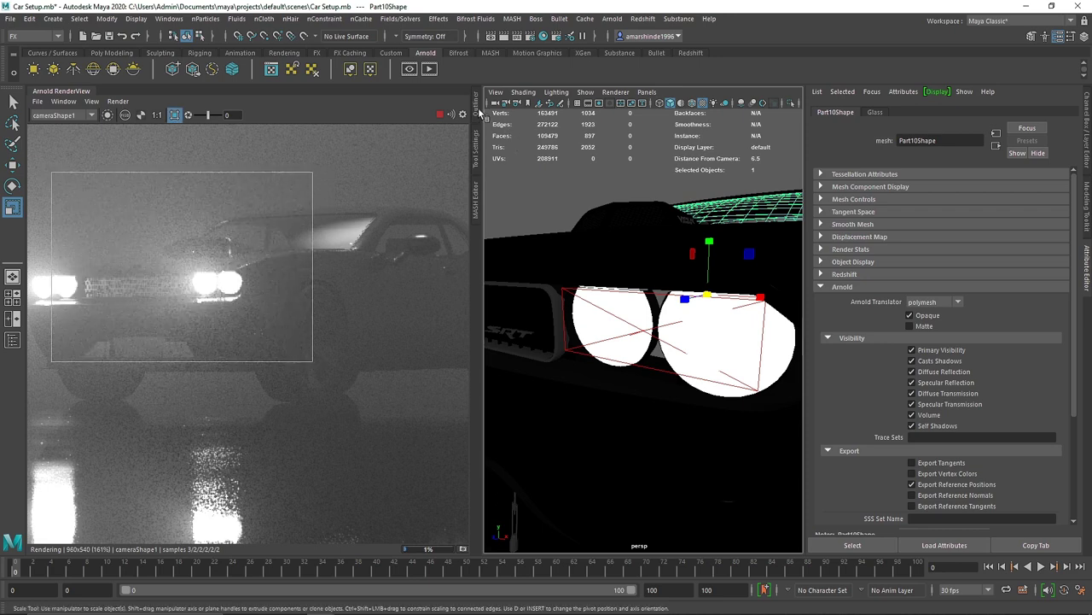
Set aiAreaLight1's spread to 0 and check its beam in the cropped live render
{"action": "left_click", "coordinate": [477, 103]}
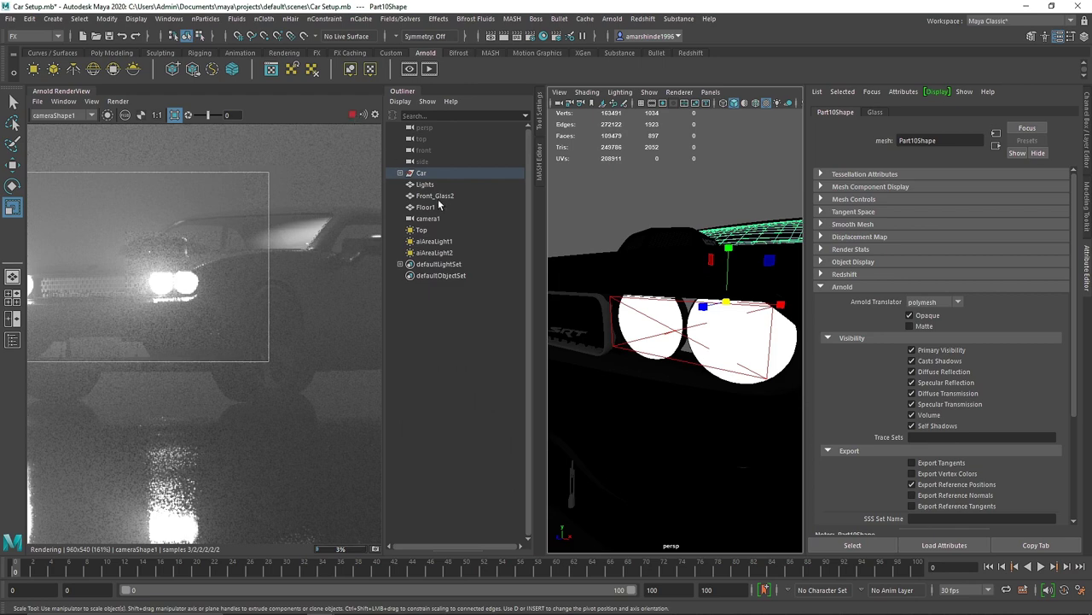
{"action": "left_click", "coordinate": [446, 242]}
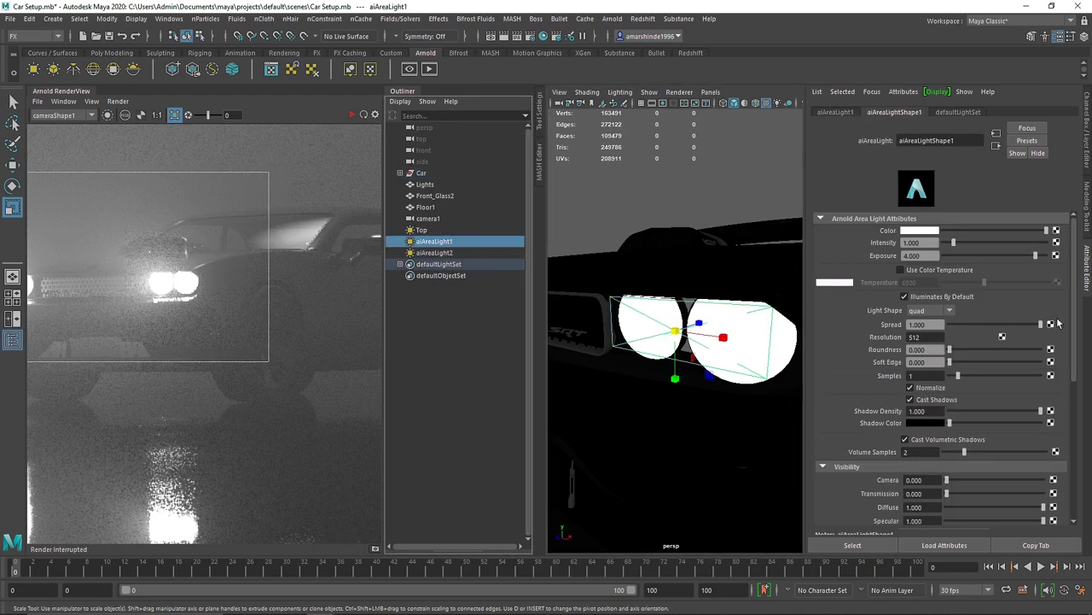
{"action": "left_click", "coordinate": [351, 114]}
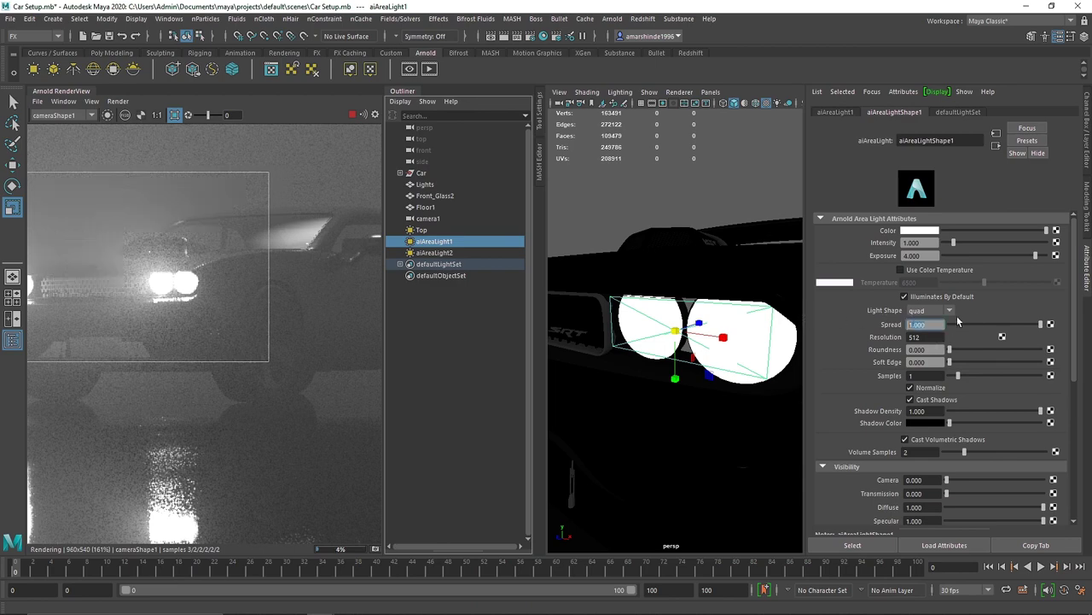
{"action": "left_click_drag", "start_coordinate": [1018, 327], "coordinate": [947, 329]}
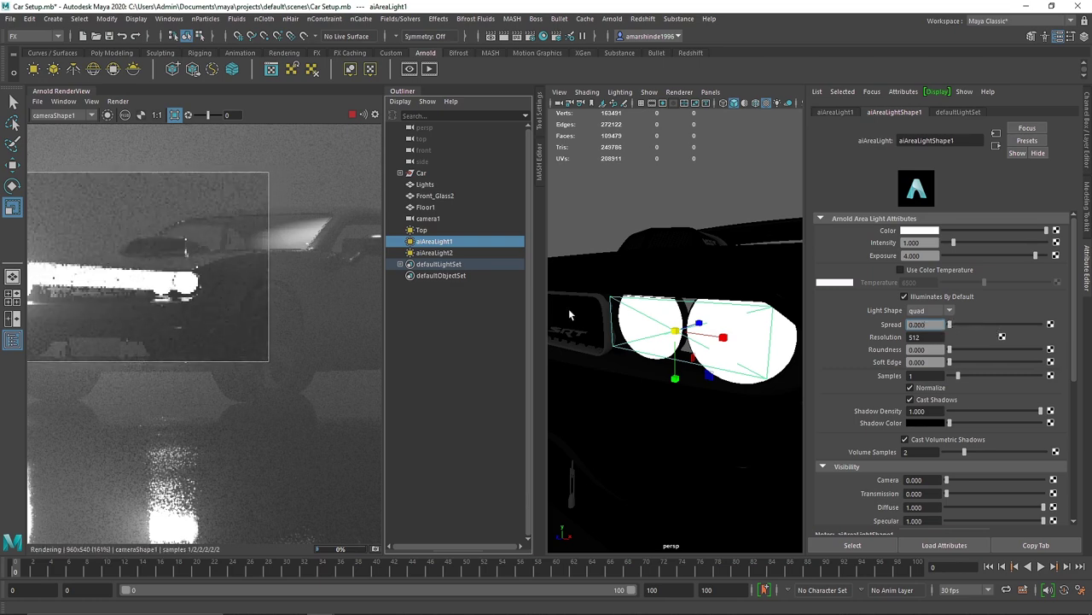
{"action": "middle_click_drag", "start_coordinate": [199, 294], "coordinate": [269, 286]}
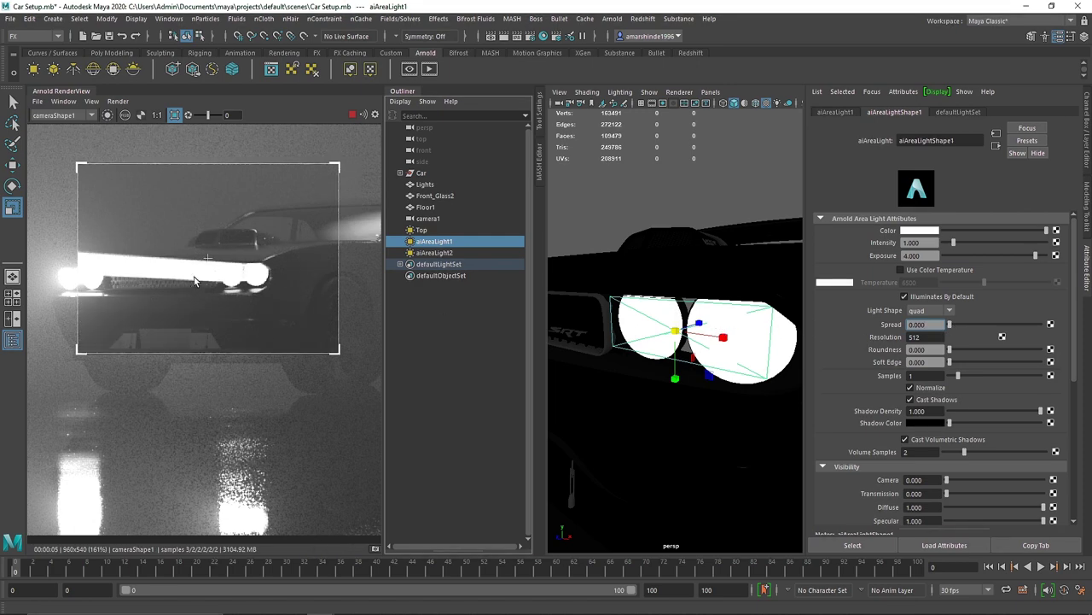
Set the spread of both headlight area lights, aiAreaLight1 and aiAreaLight2, to 0.2
{"action": "left_click_drag", "start_coordinate": [949, 325], "coordinate": [969, 326]}
{"action": "left_click", "coordinate": [937, 325]}
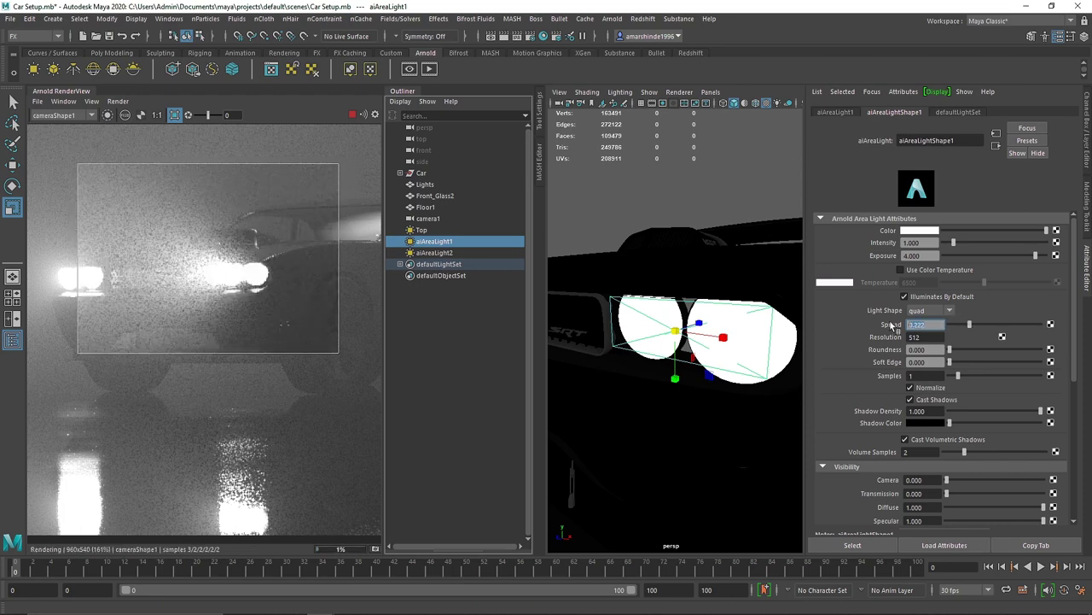
{"action": "type", "text": "0.2"}
{"action": "key", "text": "Return"}
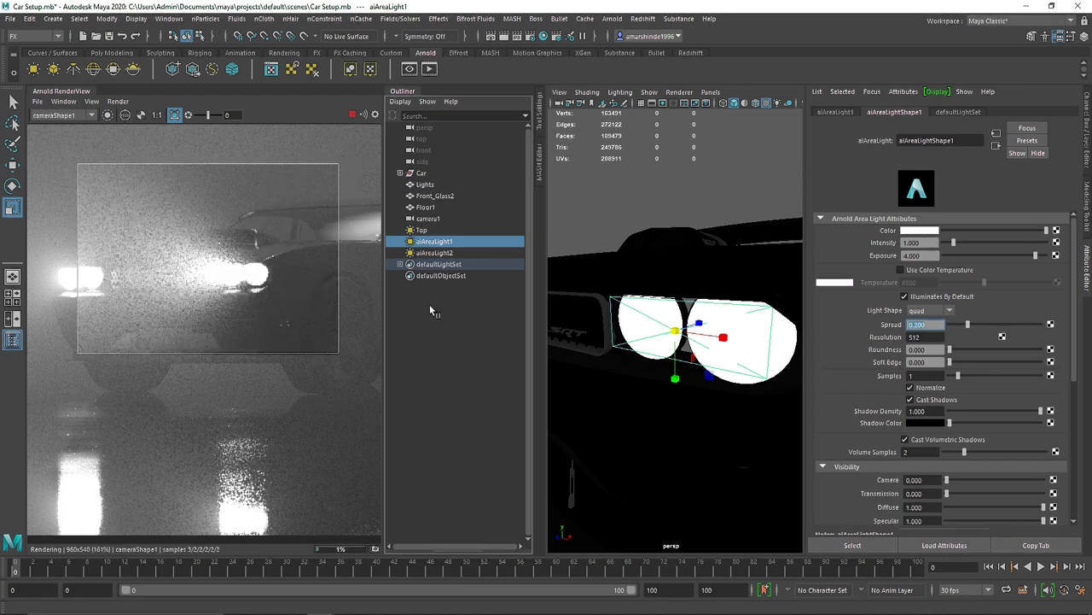
{"action": "left_click_drag", "start_coordinate": [974, 322], "coordinate": [870, 325]}
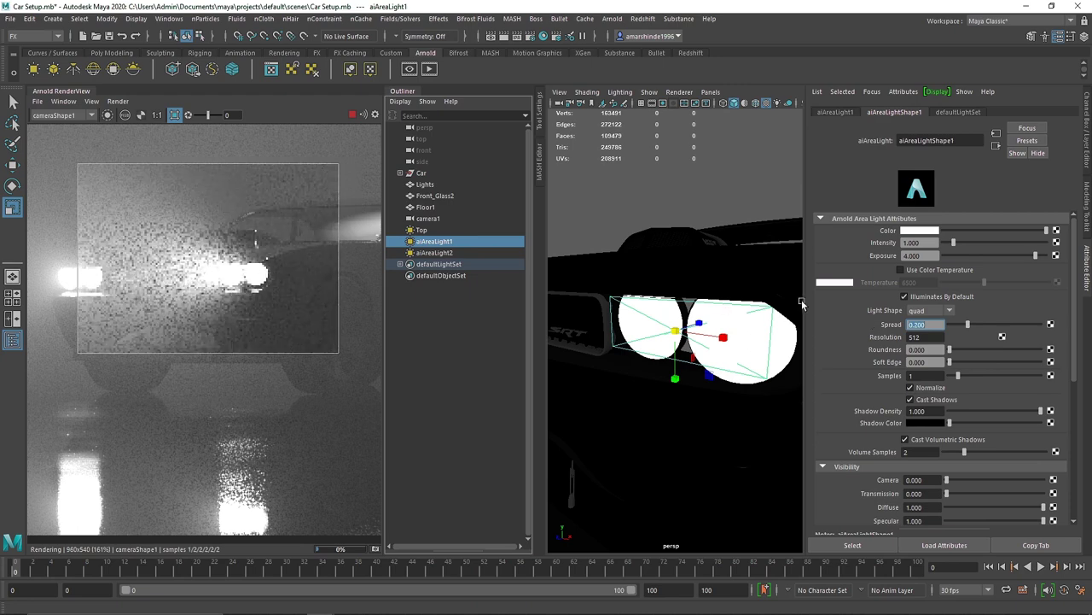
{"action": "left_click", "coordinate": [696, 295]}
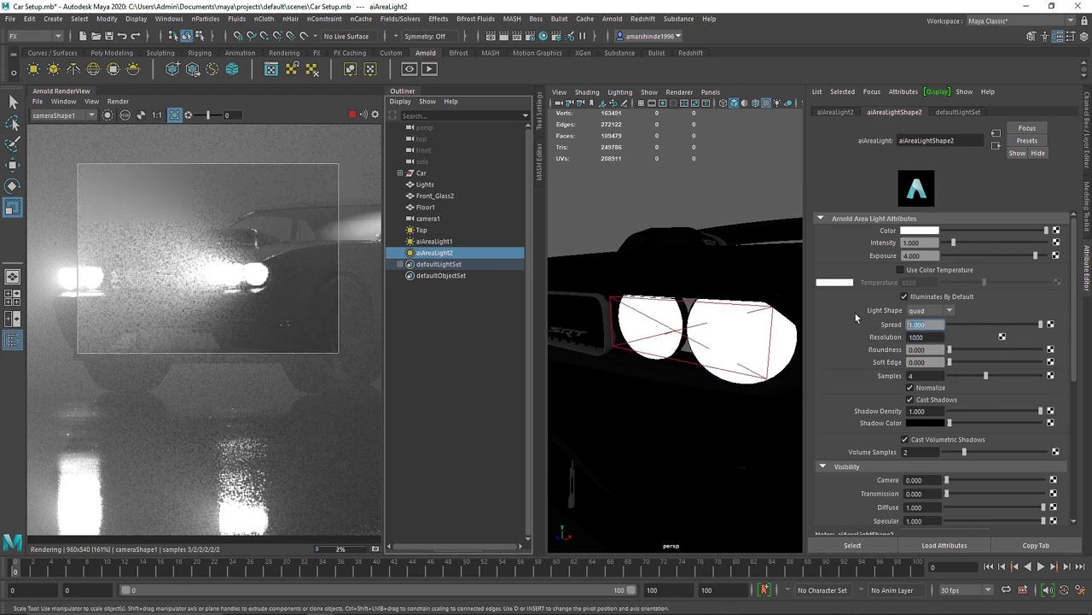
{"action": "type", "text": "0.2"}
{"action": "key", "text": "Return"}
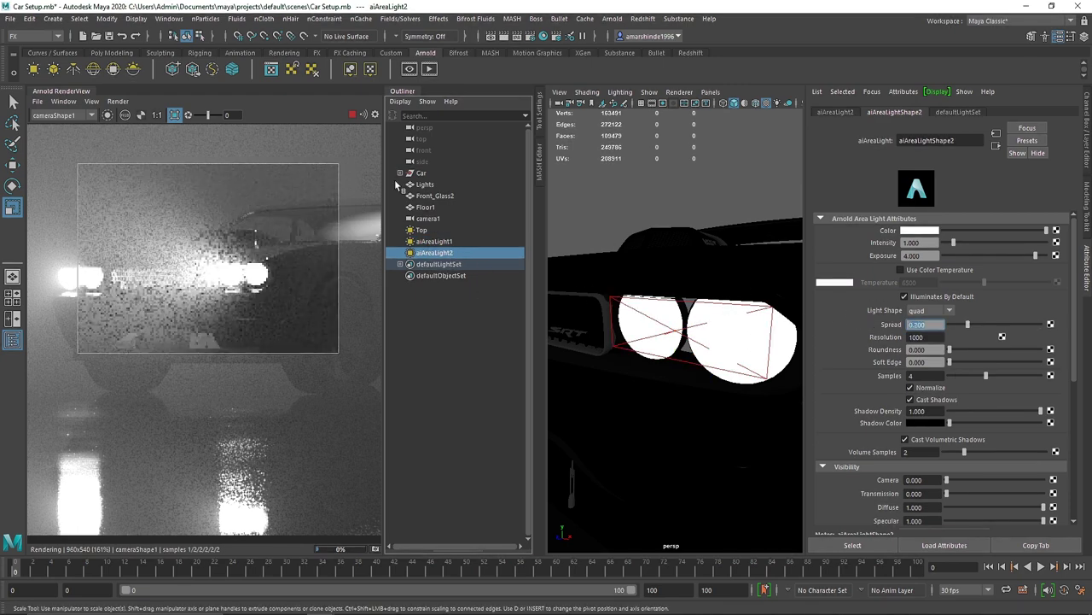
Extend the render crop region over both headlights and set the exposure of aiAreaLight1 and aiAreaLight2 to 2
{"action": "left_click_drag", "start_coordinate": [83, 171], "coordinate": [27, 167]}
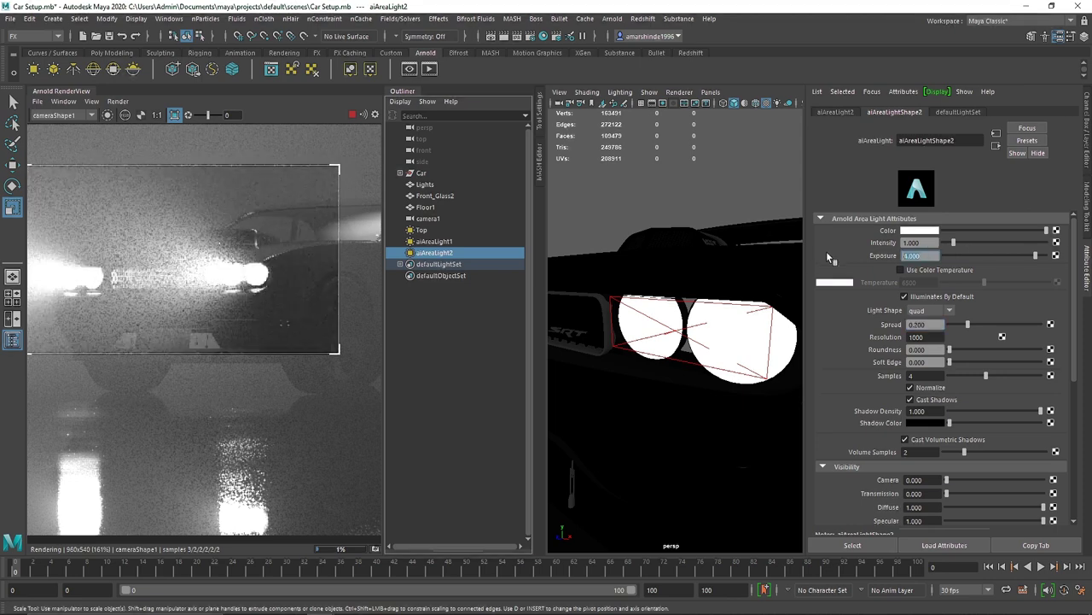
{"action": "left_click", "coordinate": [453, 241]}
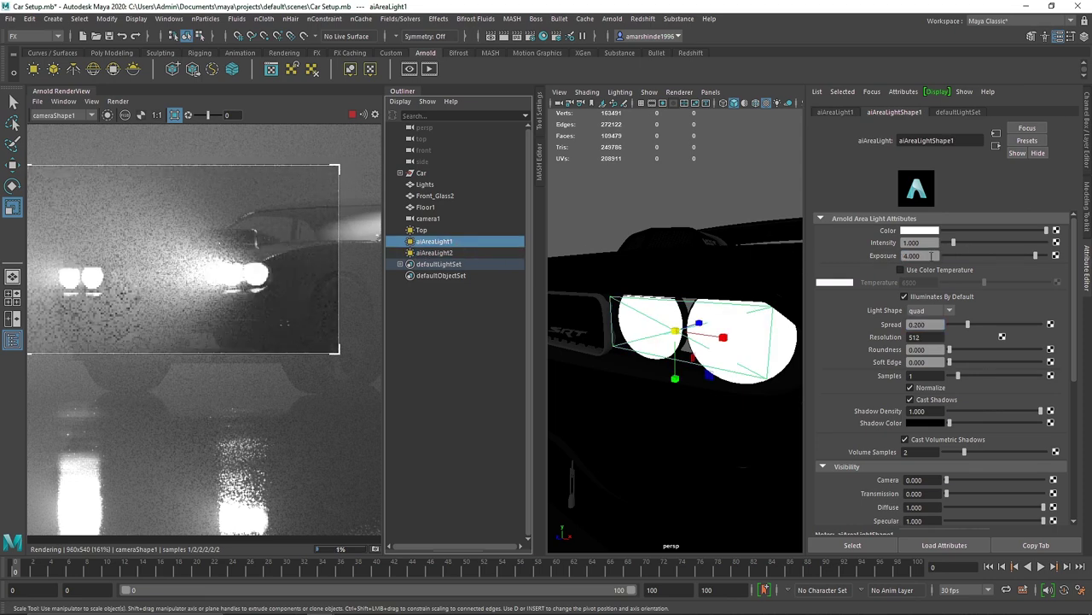
{"action": "left_click_drag", "start_coordinate": [927, 256], "coordinate": [858, 257]}
{"action": "type", "text": "2"}
{"action": "key", "text": "Return"}
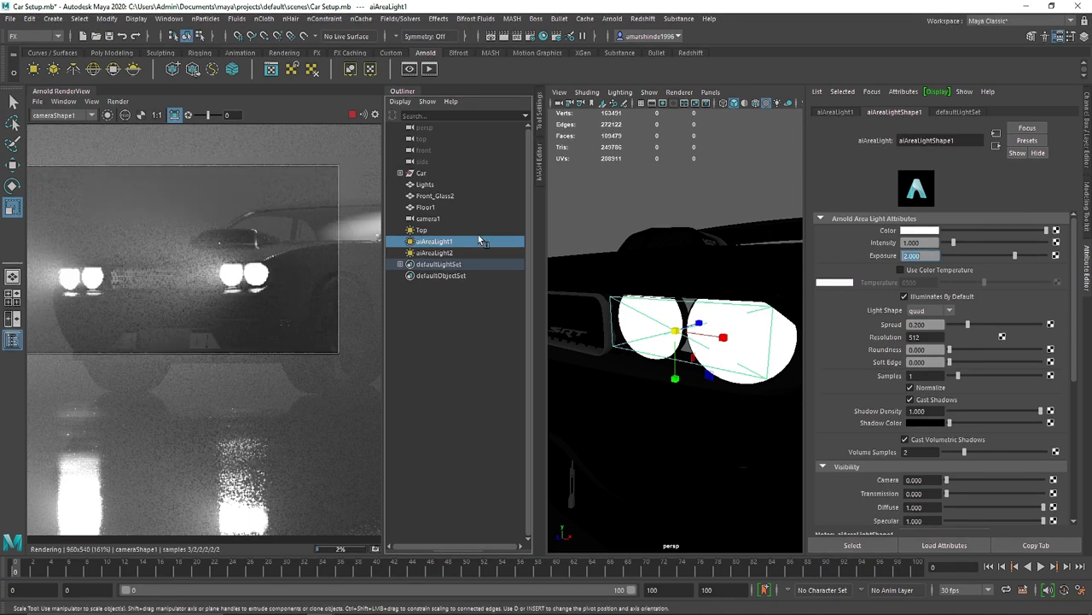
Select the Lights mesh and inspect the emission settings of its Light material
{"action": "left_click", "coordinate": [432, 195]}
{"action": "left_click", "coordinate": [426, 184]}
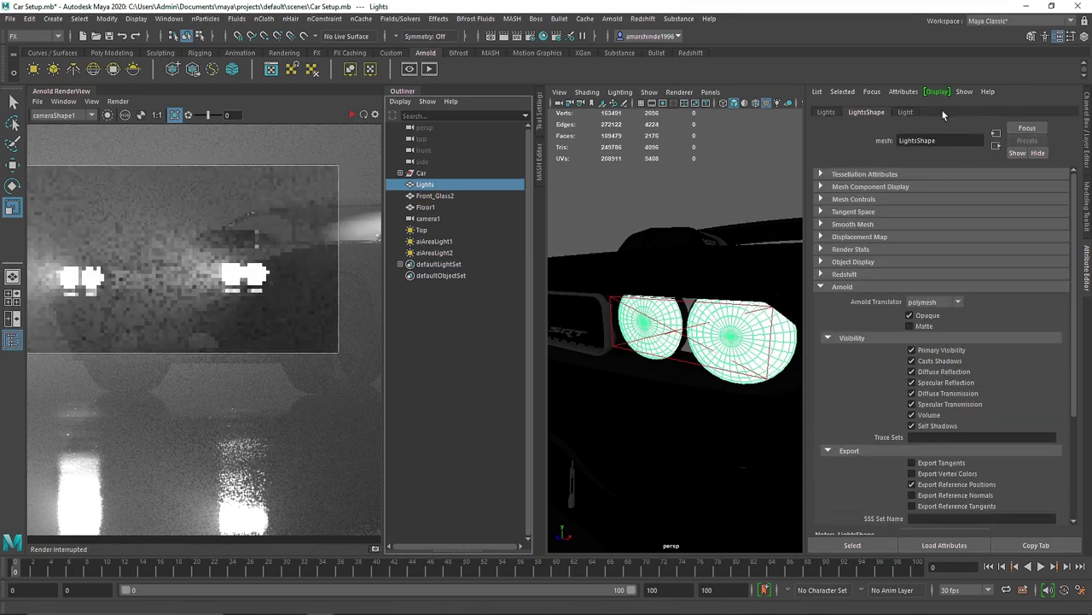
{"action": "left_click", "coordinate": [906, 112]}
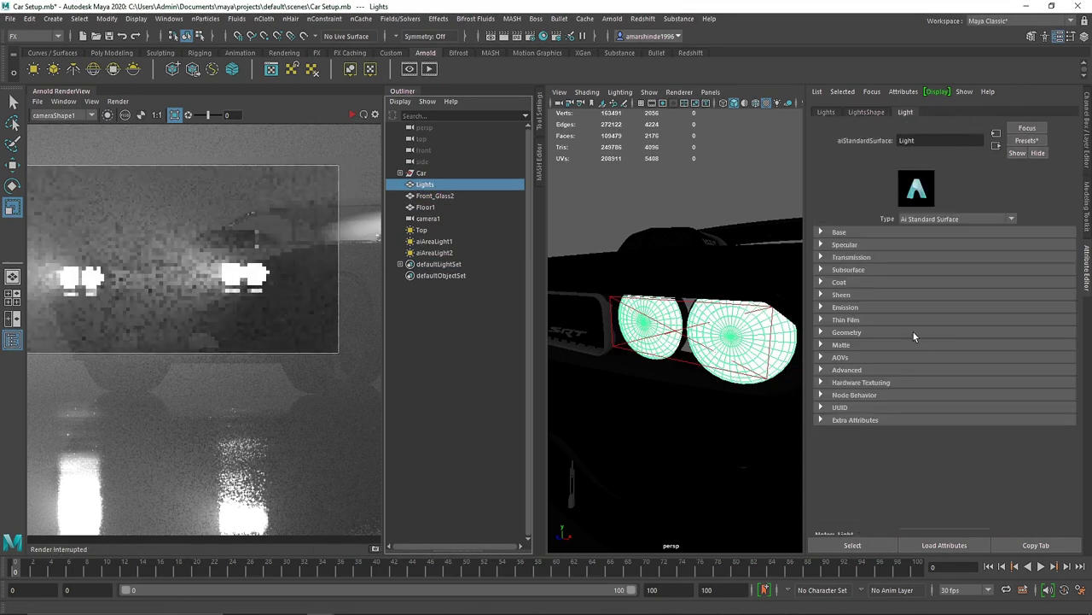
{"action": "left_click", "coordinate": [858, 307]}
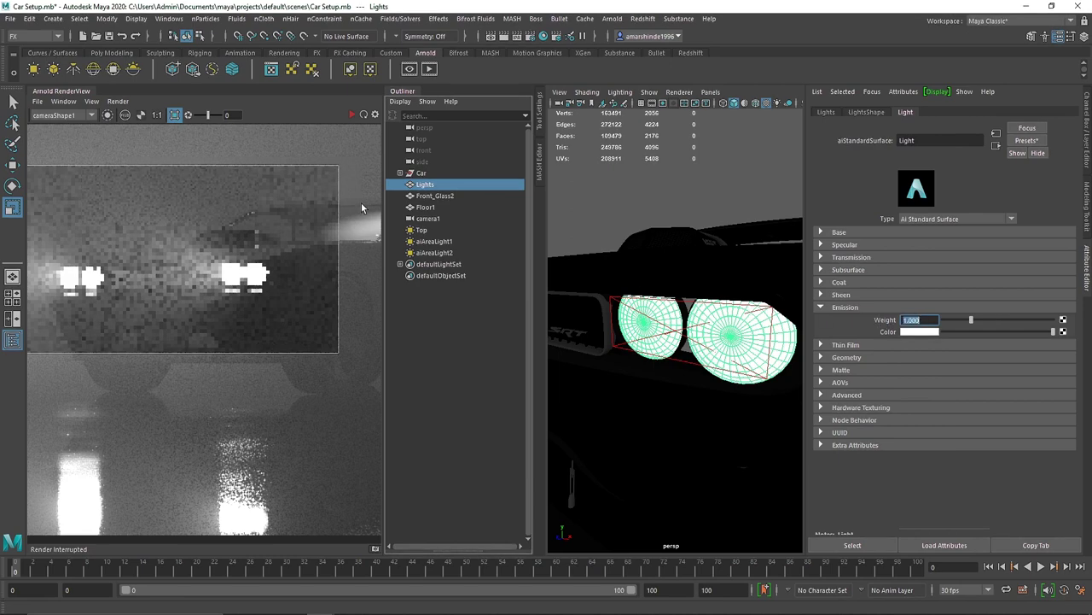
Clear the crop region, restart the live render and fit the full frame in the render view
{"action": "left_click", "coordinate": [352, 114]}
{"action": "scroll", "coordinate": [169, 269], "scroll_direction": "down", "scroll_amount": 2}
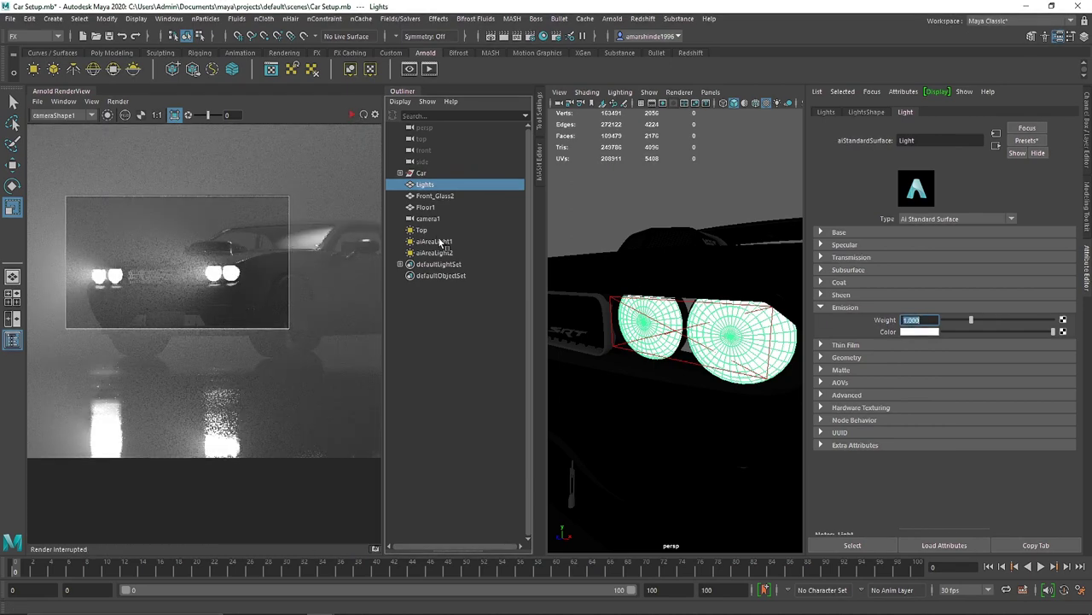
{"action": "left_click", "coordinate": [423, 231]}
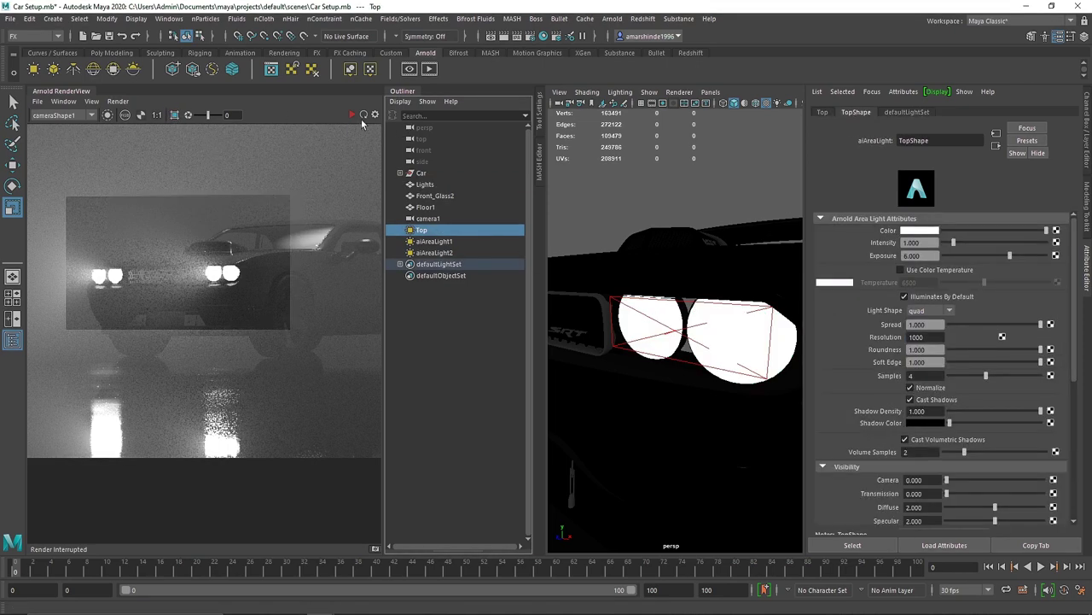
{"action": "left_click", "coordinate": [350, 115]}
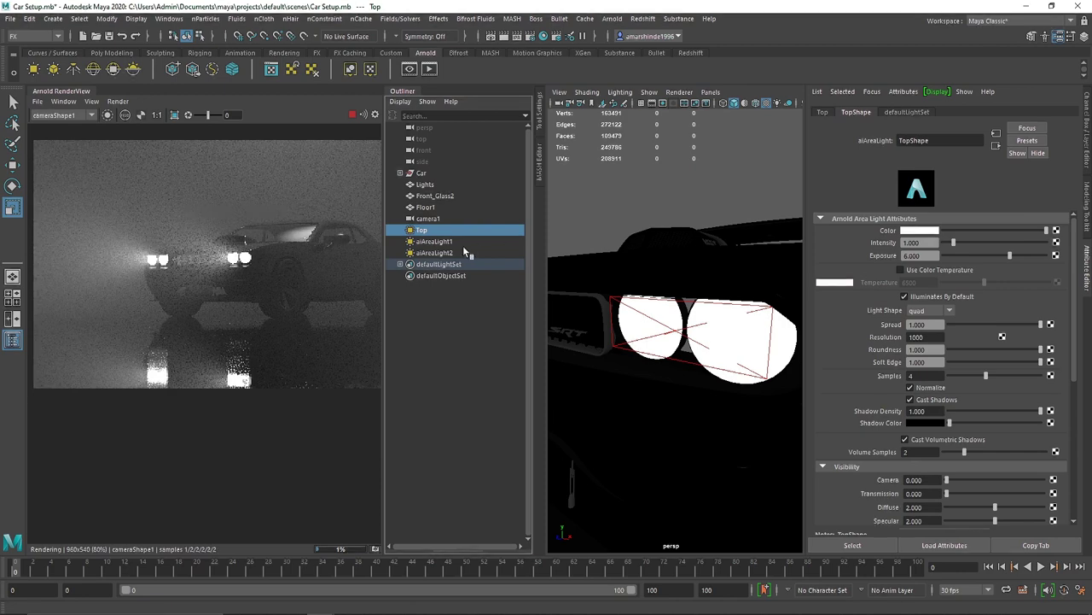
{"action": "left_click", "coordinate": [243, 248]}
{"action": "key", "text": "f"}
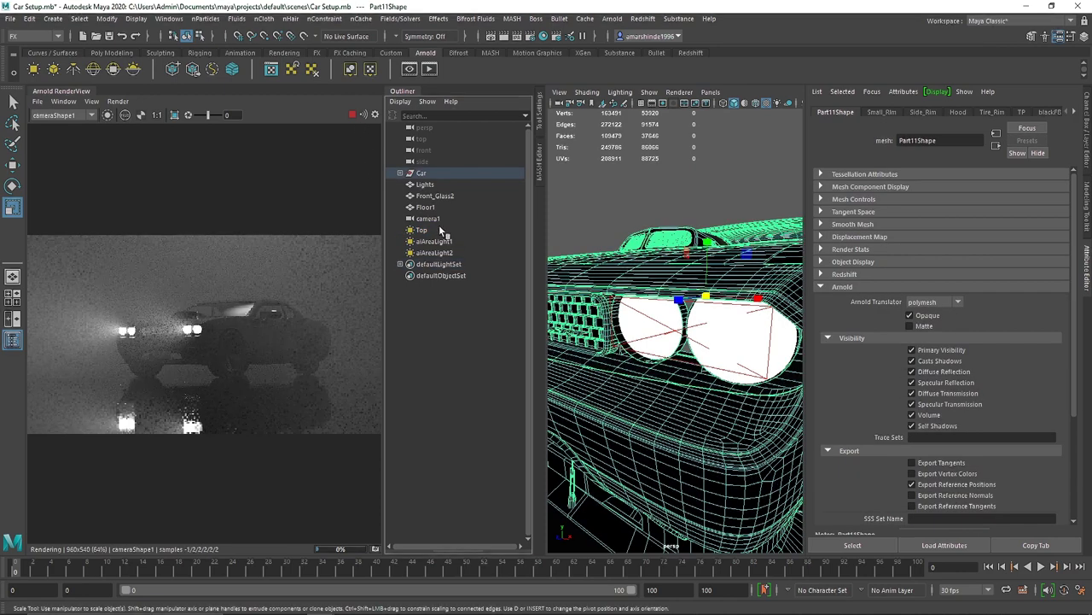
Set the Top area light's spread to 0.5
{"action": "left_click", "coordinate": [422, 230]}
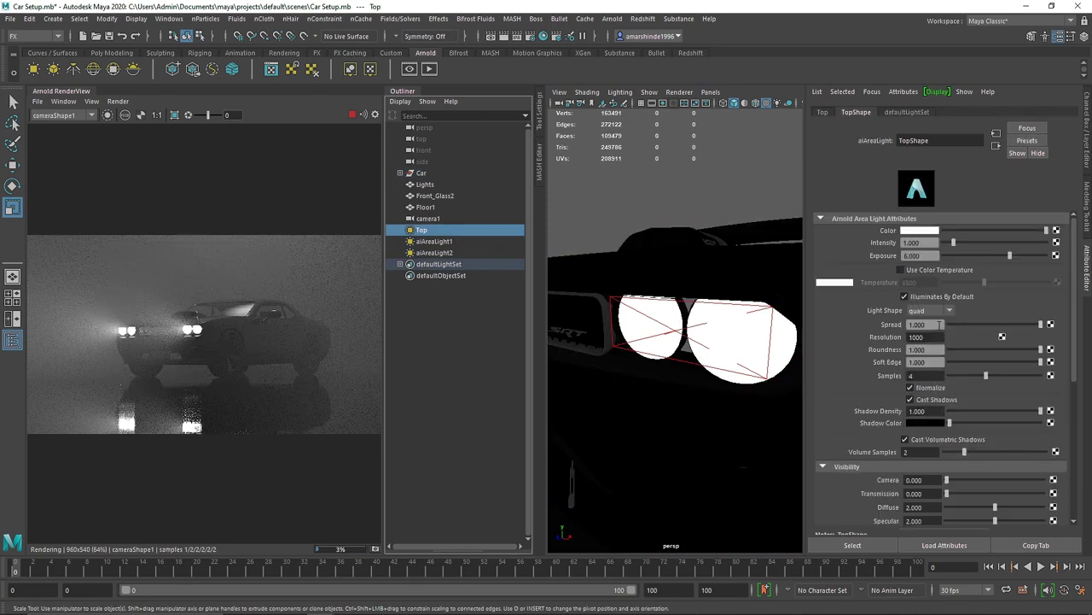
{"action": "left_click_drag", "start_coordinate": [888, 320], "coordinate": [879, 322]}
{"action": "type", "text": "0.5"}
{"action": "key", "text": "Return"}
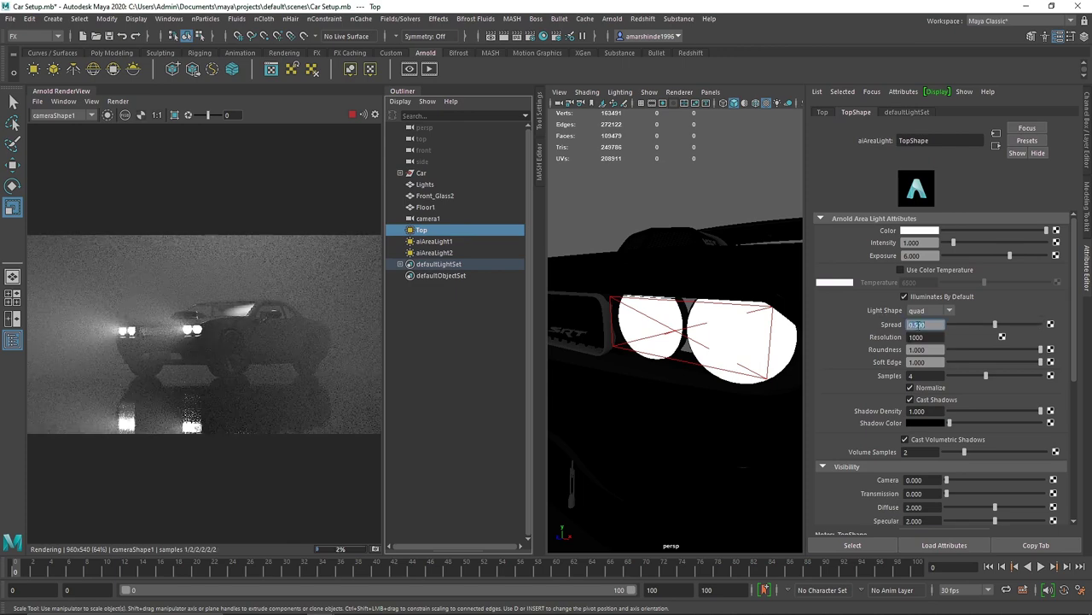
Try lowering the Top light's volume contribution and undo the change
{"action": "scroll", "coordinate": [896, 495], "scroll_direction": "down", "scroll_amount": 3}
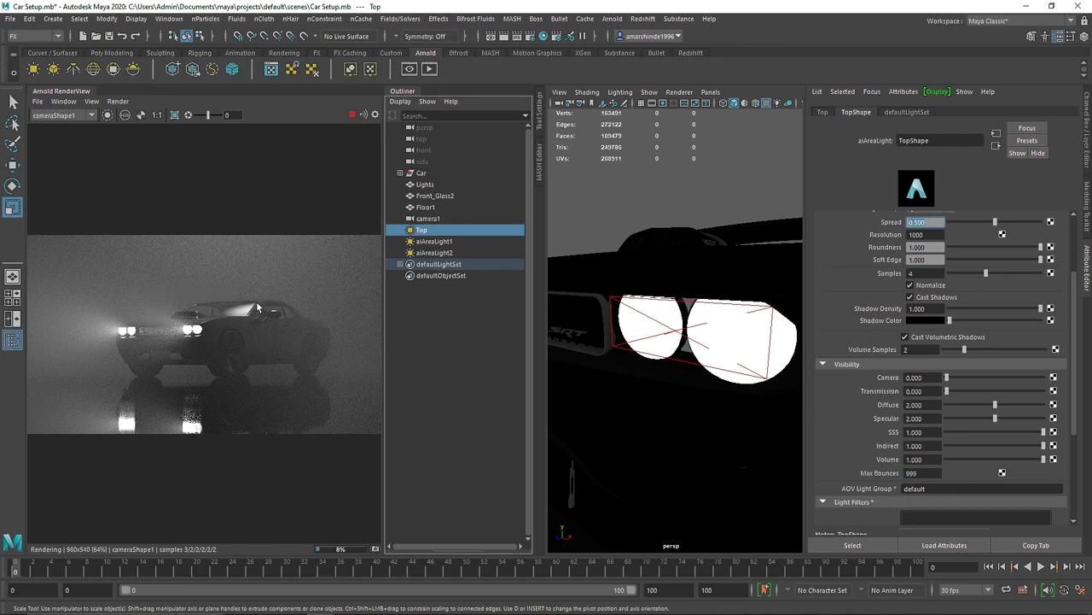
{"action": "left_click_drag", "start_coordinate": [979, 461], "coordinate": [922, 461]}
{"action": "key", "text": "ctrl+z"}
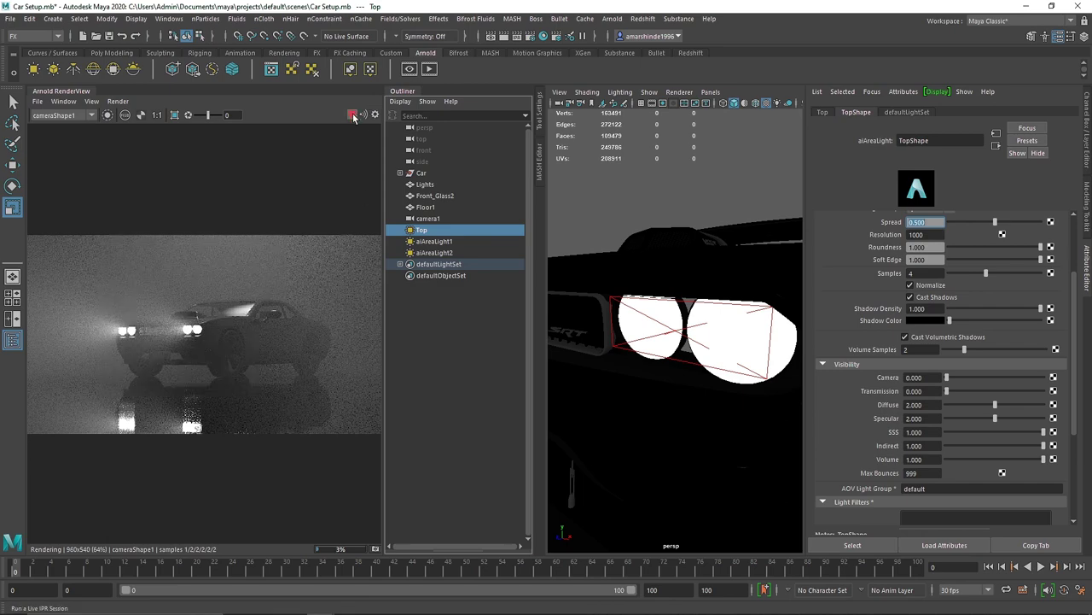
Enable color temperature on the Top light and set it to 9097
{"action": "scroll", "coordinate": [872, 271], "scroll_direction": "up", "scroll_amount": 3}
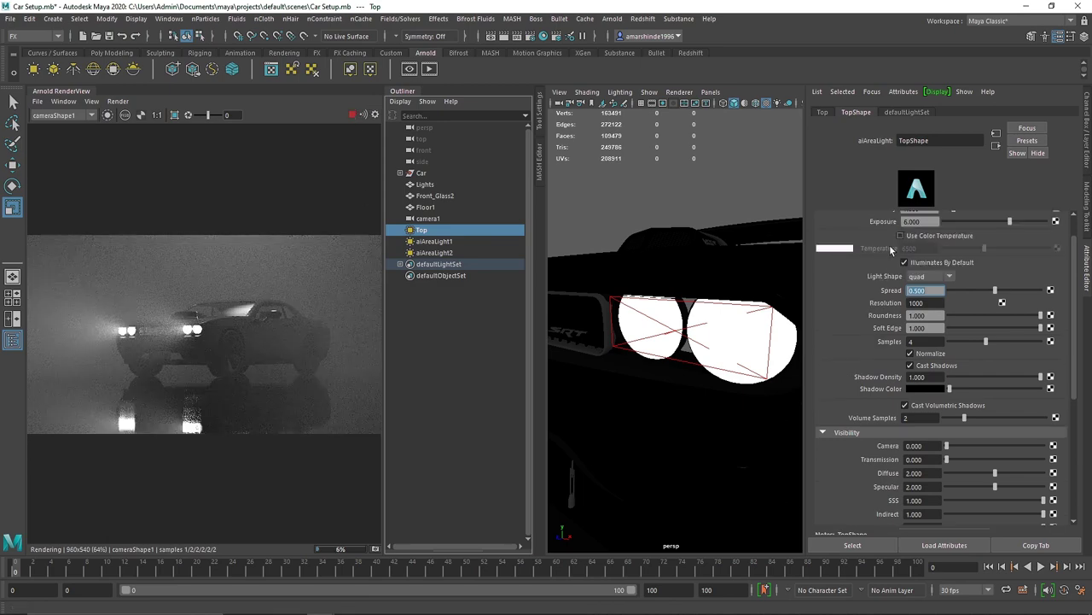
{"action": "scroll", "coordinate": [891, 248], "scroll_direction": "up", "scroll_amount": 2}
{"action": "left_click", "coordinate": [901, 270]}
{"action": "left_click_drag", "start_coordinate": [984, 283], "coordinate": [1003, 285]}
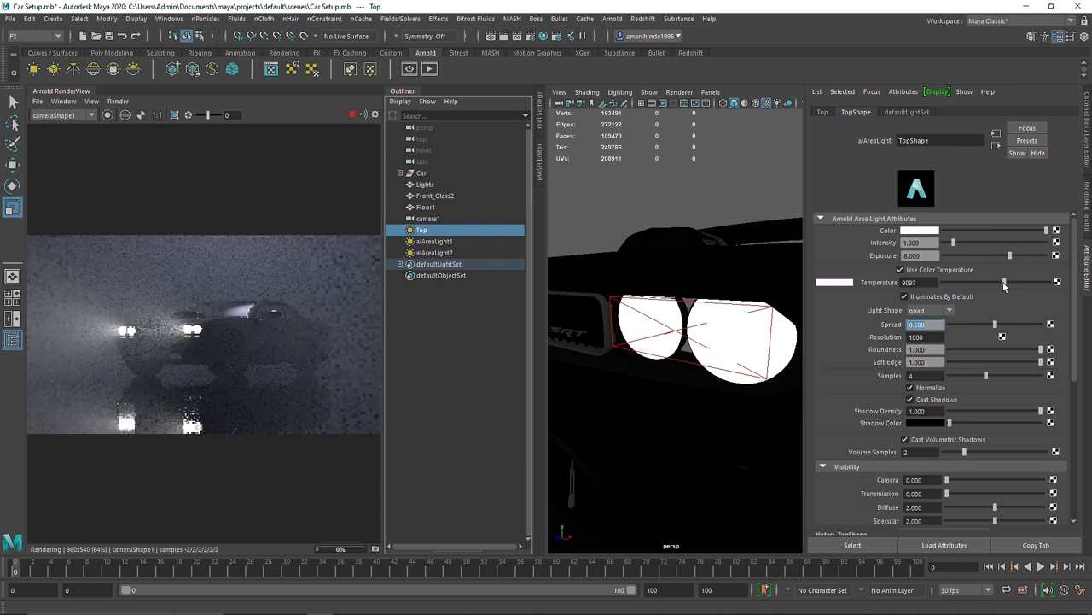
Enable color temperature on aiAreaLight1 and aiAreaLight2, with a cool temperature of 8265 for aiAreaLight2
{"action": "left_click", "coordinate": [432, 243]}
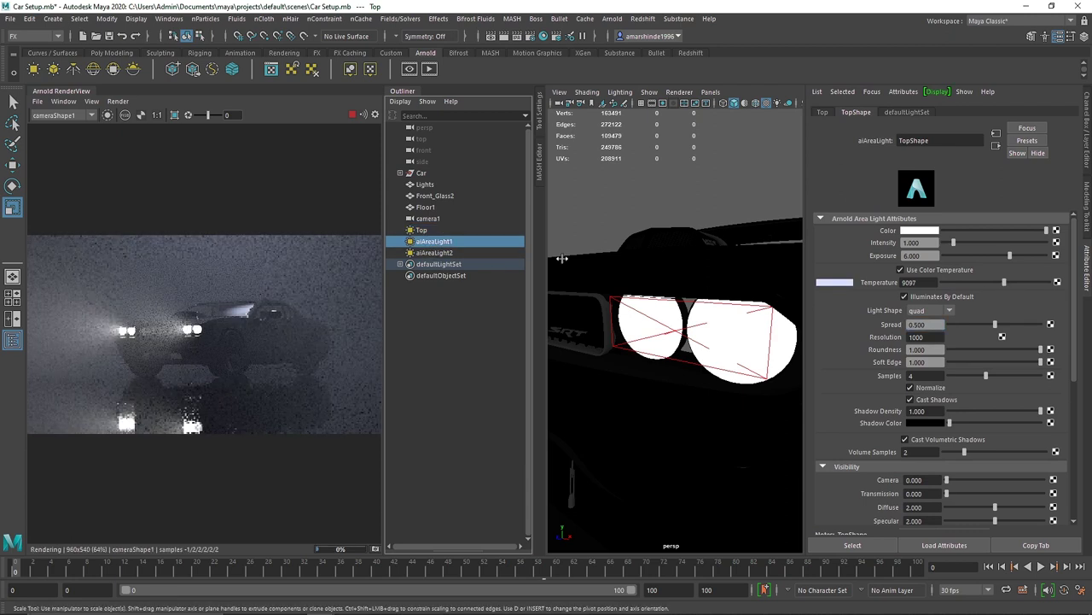
{"action": "left_click", "coordinate": [917, 271]}
{"action": "left_click_drag", "start_coordinate": [985, 282], "coordinate": [998, 285]}
{"action": "left_click", "coordinate": [435, 252]}
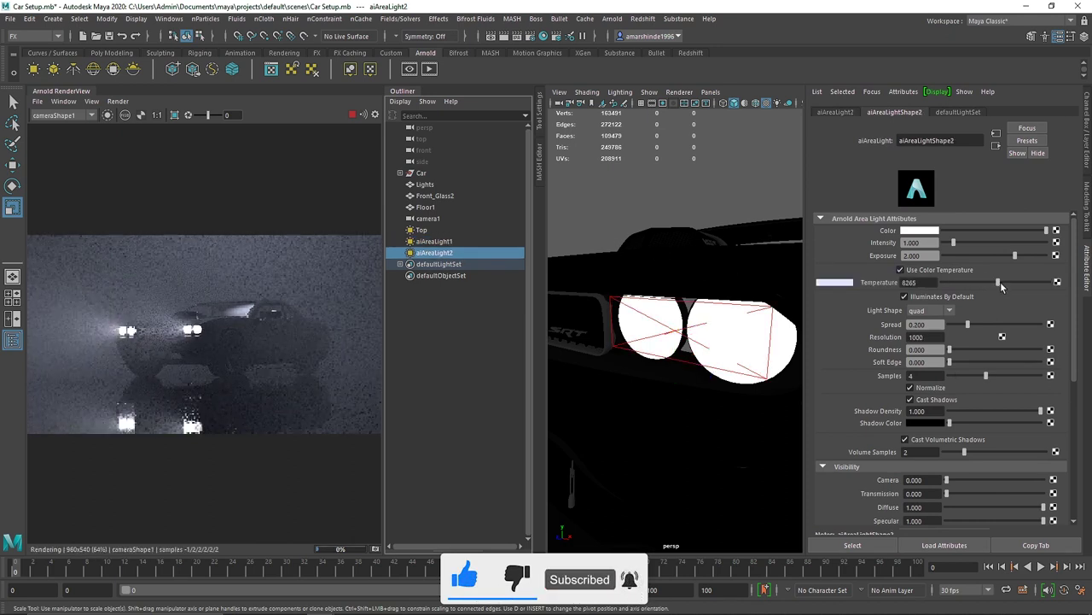
Collapse the Outliner, restart the live render through perspShape and pull the perspective view back to show the whole car
{"action": "left_click", "coordinate": [405, 92]}
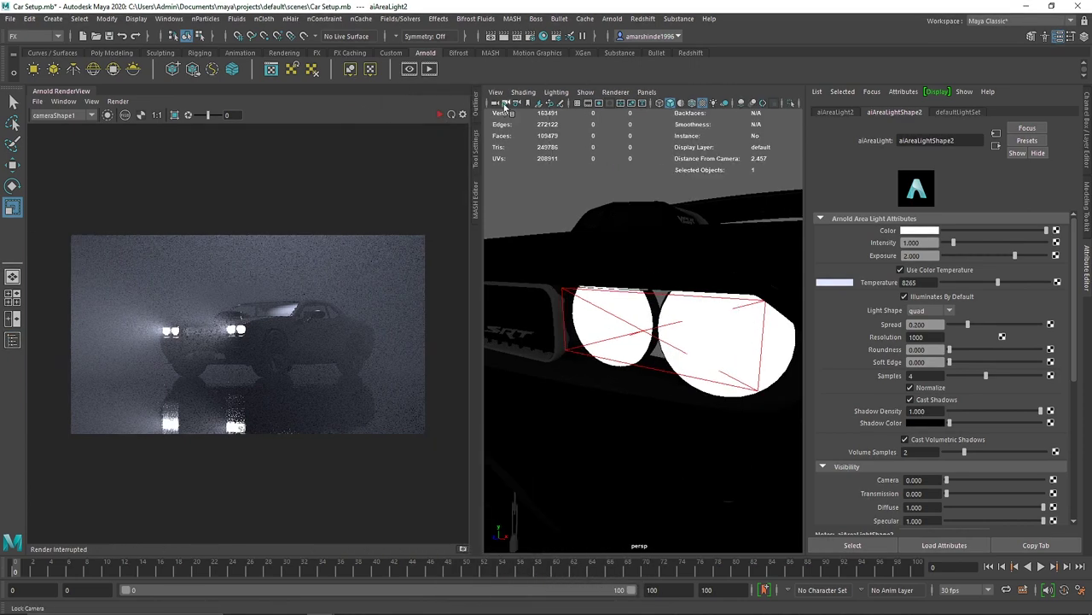
{"action": "left_click", "coordinate": [440, 115]}
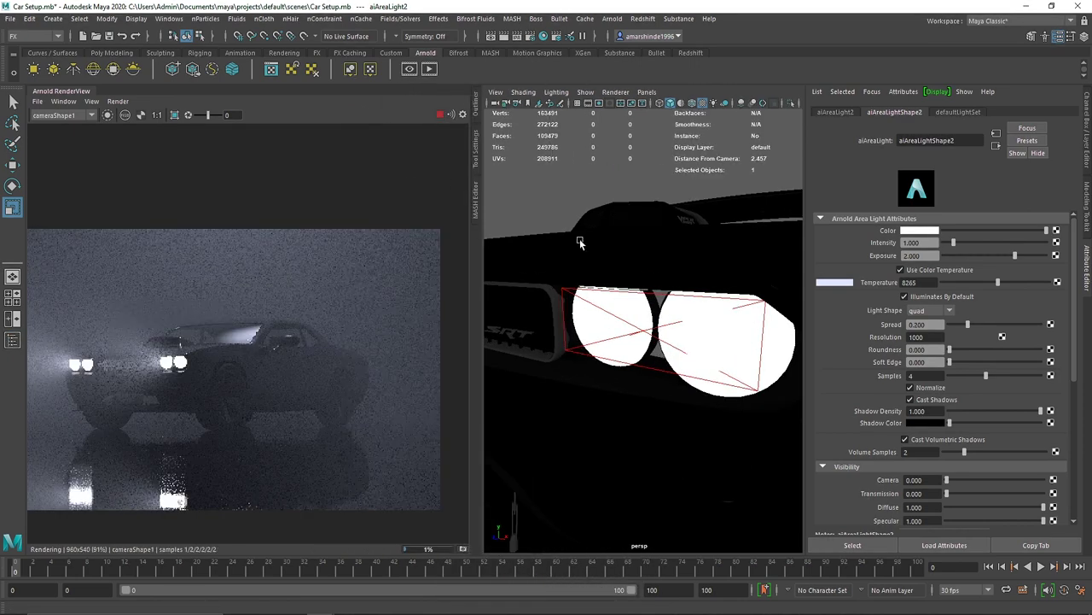
{"action": "left_click", "coordinate": [69, 115]}
{"action": "left_click", "coordinate": [64, 129]}
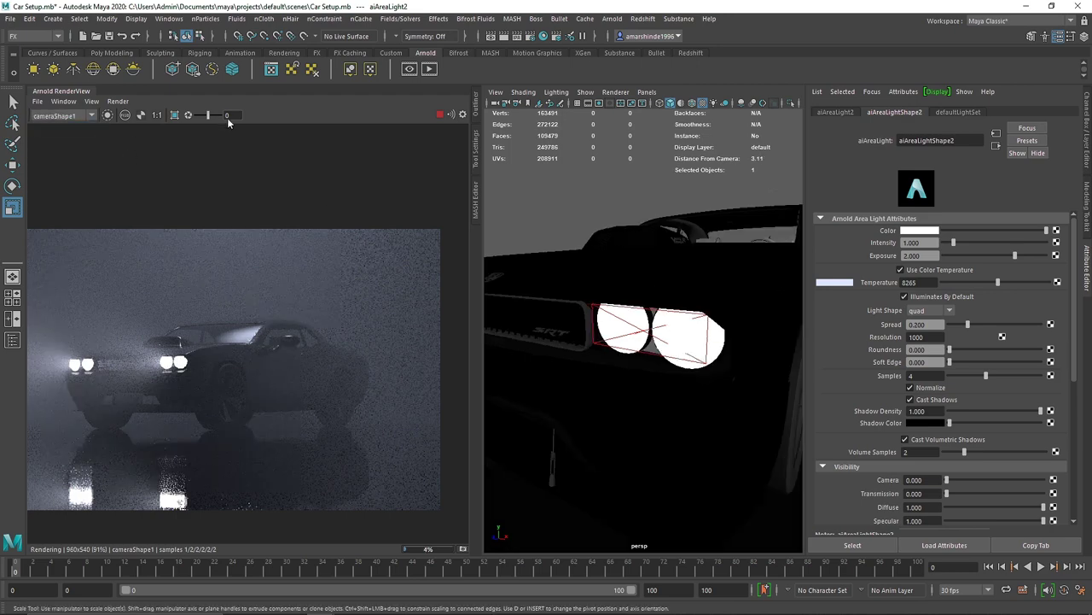
{"action": "scroll", "coordinate": [620, 247], "scroll_direction": "down", "scroll_amount": 10}
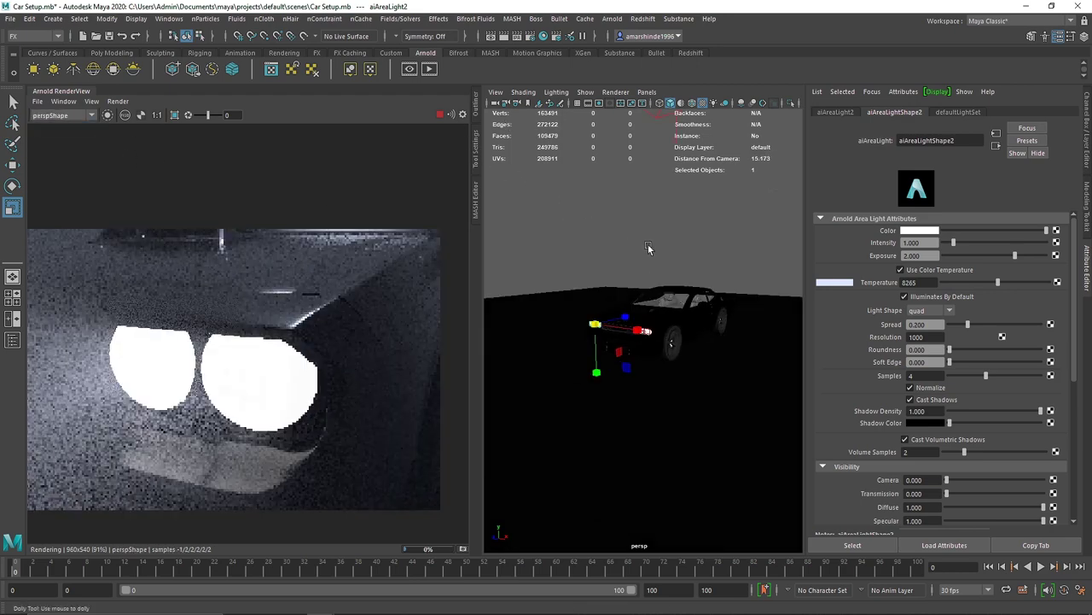
{"action": "left_click_drag", "start_coordinate": [660, 317], "coordinate": [674, 293], "text": "alt"}
Stop the live render, set the Arnold render device to GPU in the system render settings and close the settings
{"action": "left_click", "coordinate": [440, 116]}
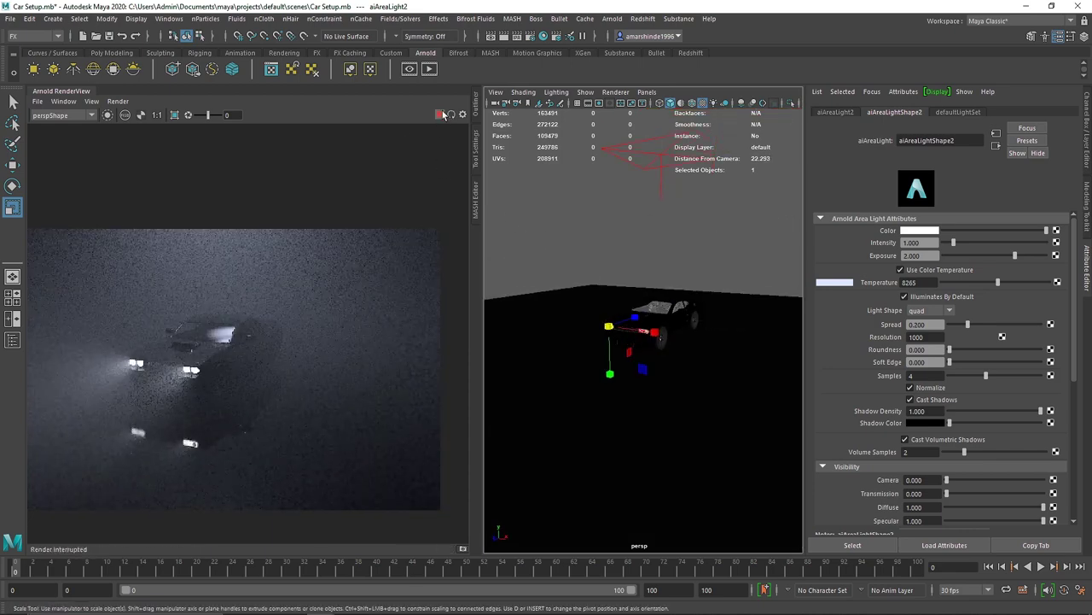
{"action": "left_click", "coordinate": [530, 38]}
{"action": "left_click", "coordinate": [580, 204]}
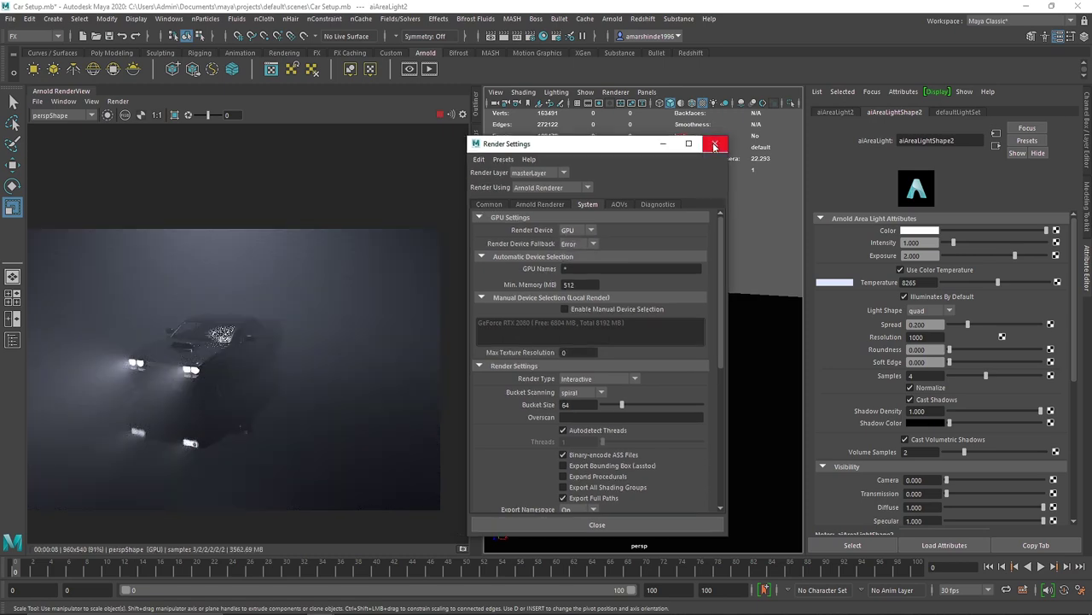
{"action": "left_click", "coordinate": [715, 147]}
Hide the Attribute Editor to widen the views and frame the car body in the perspective view
{"action": "mouse_move", "coordinate": [618, 288]}
{"action": "left_mouse_down", "text": "alt"}
{"action": "mouse_move", "coordinate": [668, 302]}
{"action": "mouse_move", "coordinate": [642, 322]}
{"action": "mouse_move", "coordinate": [664, 300]}
{"action": "mouse_move", "coordinate": [630, 284]}
{"action": "left_mouse_up", "text": "alt"}
{"action": "scroll", "coordinate": [707, 316], "scroll_direction": "up", "scroll_amount": 3}
{"action": "scroll", "coordinate": [629, 284], "scroll_direction": "down", "scroll_amount": 6}
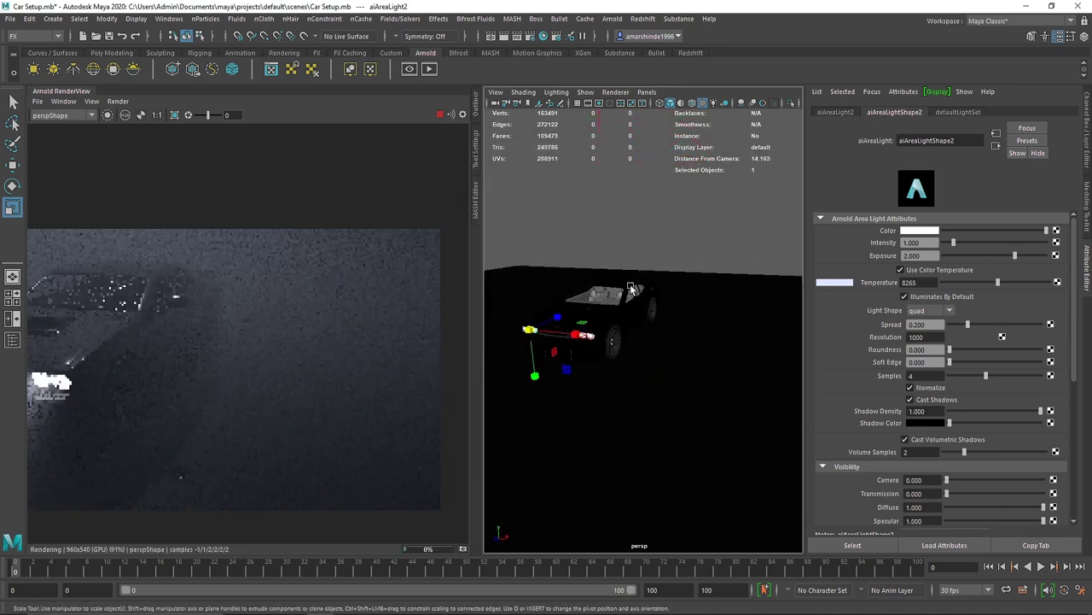
{"action": "key", "text": "ctrl+a"}
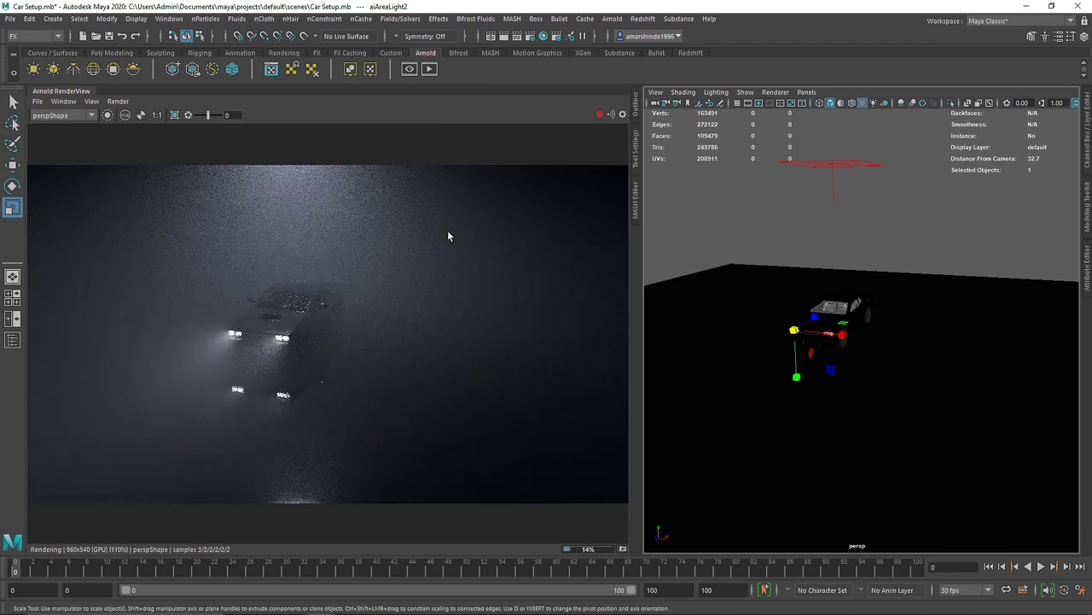
{"action": "left_click_drag", "start_coordinate": [849, 306], "coordinate": [820, 311], "text": "alt"}
{"action": "right_click_drag", "start_coordinate": [819, 311], "coordinate": [879, 316], "text": "alt"}
{"action": "left_click", "coordinate": [841, 305]}
{"action": "key", "text": "f"}
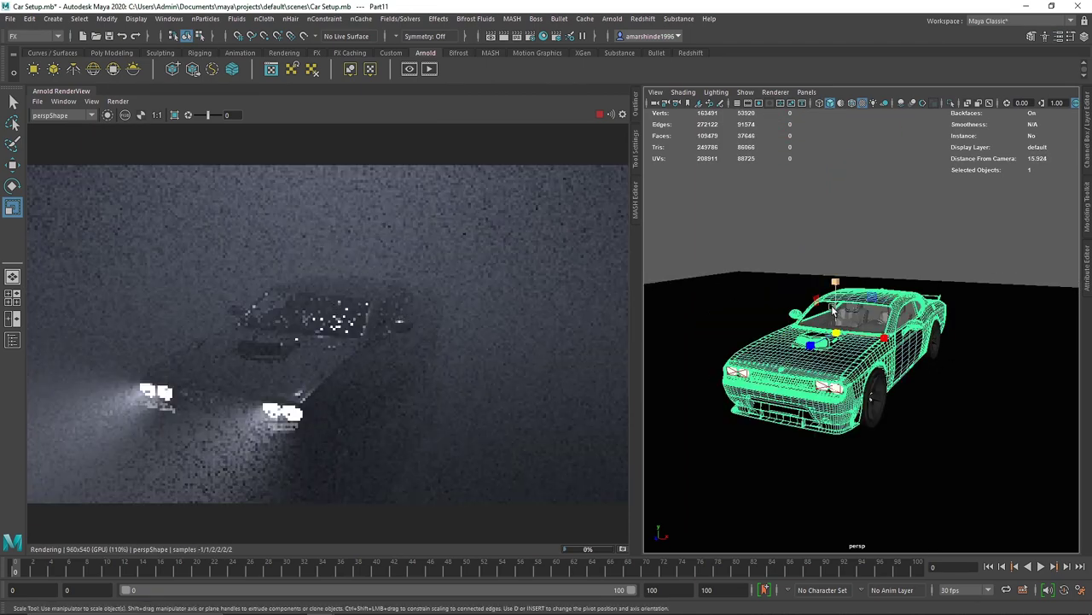
Examine the headlight beams and fog from the car's side and front in the live perspective render
{"action": "left_click_drag", "start_coordinate": [809, 324], "coordinate": [862, 335], "text": "alt"}
{"action": "right_click_drag", "start_coordinate": [861, 334], "coordinate": [832, 324], "text": "alt"}
{"action": "left_click_drag", "start_coordinate": [860, 334], "coordinate": [789, 347], "text": "alt"}
{"action": "right_click_drag", "start_coordinate": [791, 349], "coordinate": [739, 321], "text": "alt"}
{"action": "left_click_drag", "start_coordinate": [739, 321], "coordinate": [725, 315], "text": "alt"}
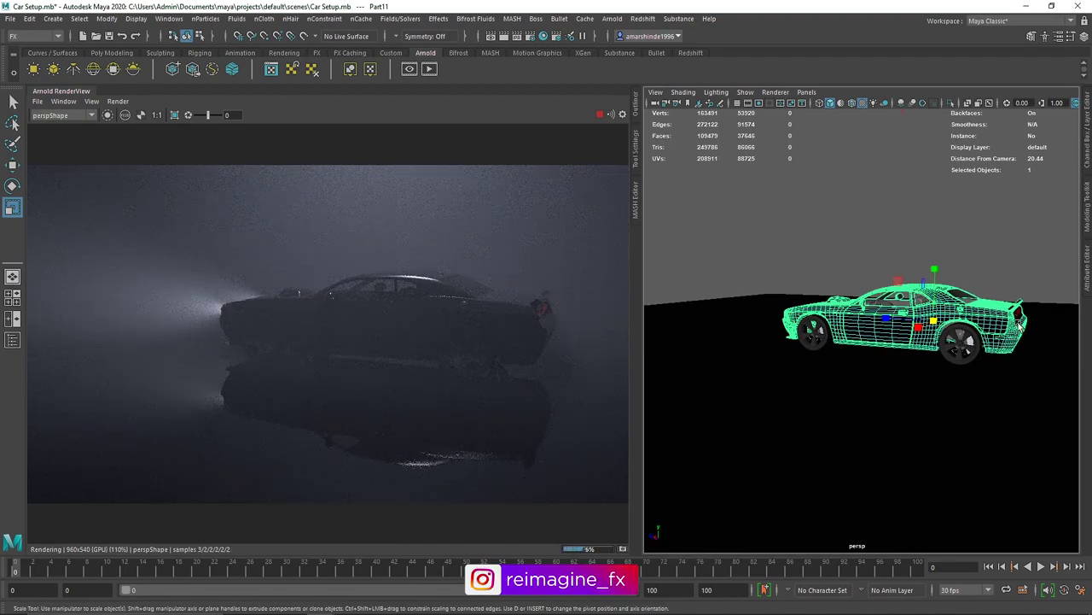
{"action": "left_click_drag", "start_coordinate": [771, 312], "coordinate": [826, 312], "text": "alt"}
{"action": "right_click_drag", "start_coordinate": [826, 313], "coordinate": [872, 321], "text": "alt"}
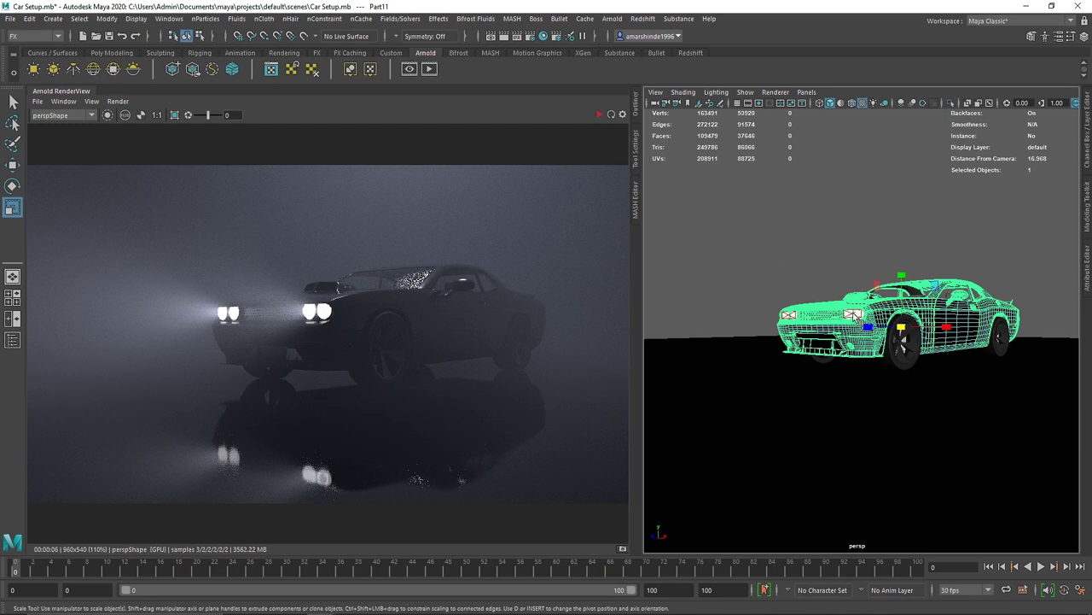
{"action": "scroll", "coordinate": [839, 315], "scroll_direction": "up", "scroll_amount": 10}
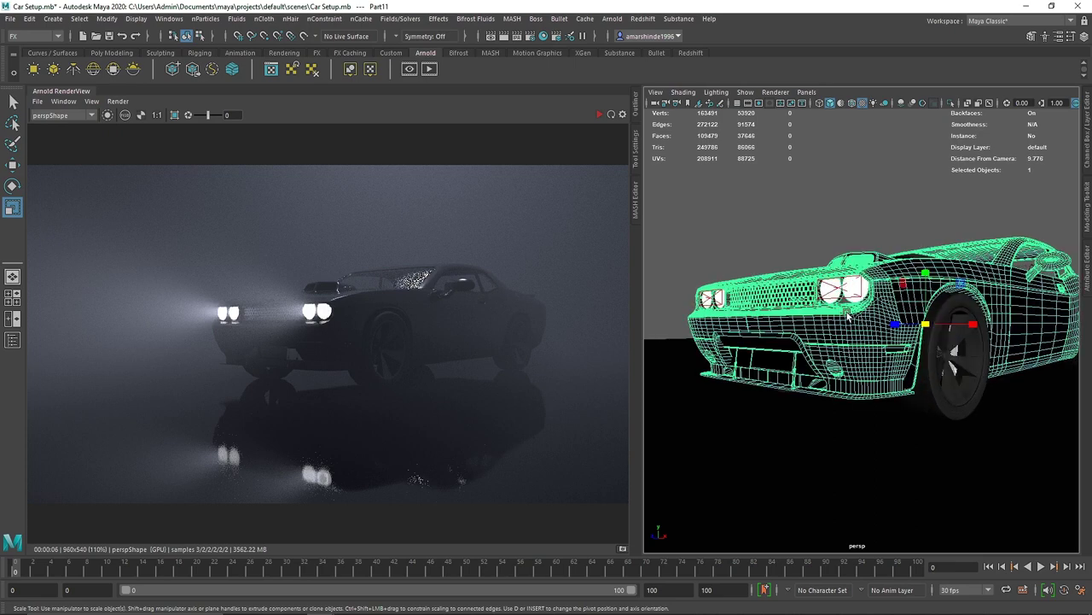
Parent aiAreaLight1 at the headlight to the car body Part11
{"action": "left_click", "coordinate": [807, 260]}
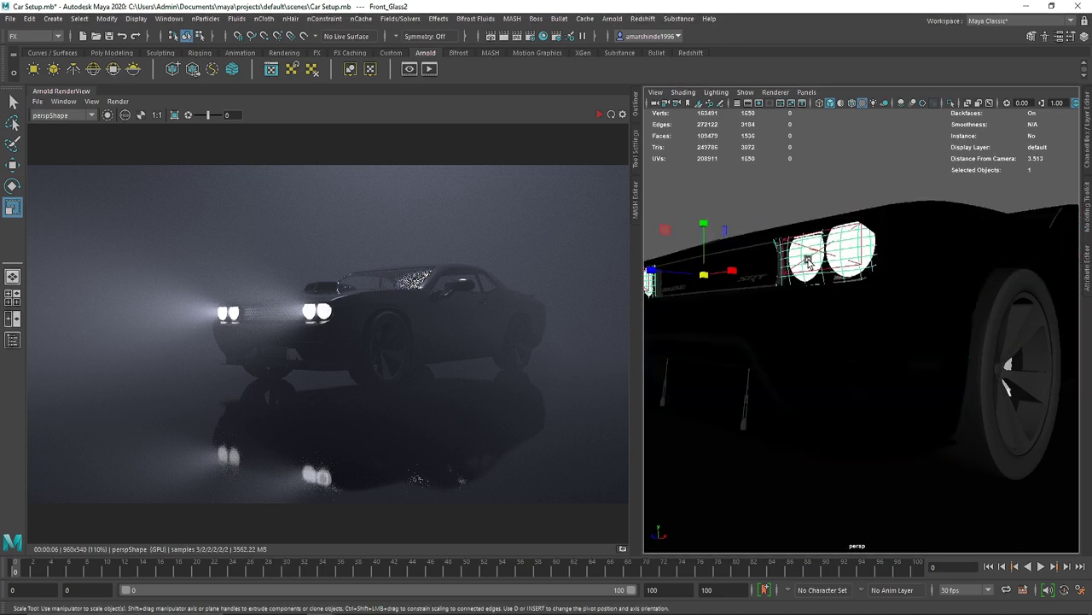
{"action": "left_click", "coordinate": [635, 106]}
{"action": "left_click", "coordinate": [591, 242]}
{"action": "left_click_drag", "start_coordinate": [876, 311], "coordinate": [879, 339], "text": "alt"}
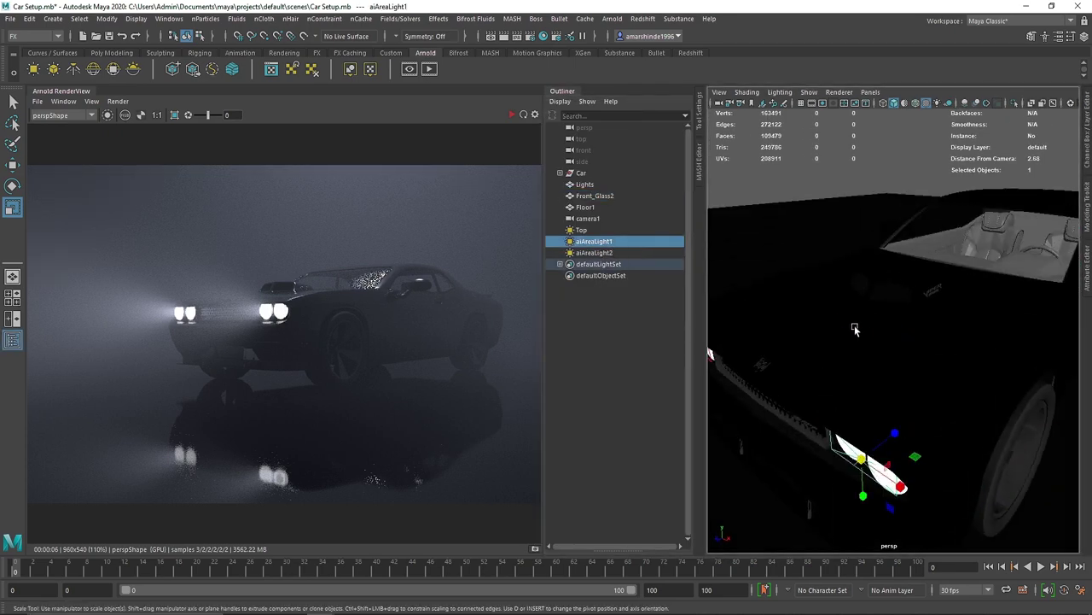
{"action": "left_click", "coordinate": [842, 321], "text": "shift"}
{"action": "scroll", "coordinate": [842, 338], "scroll_direction": "down", "scroll_amount": 5}
{"action": "left_click_drag", "start_coordinate": [882, 399], "coordinate": [866, 400], "text": "alt"}
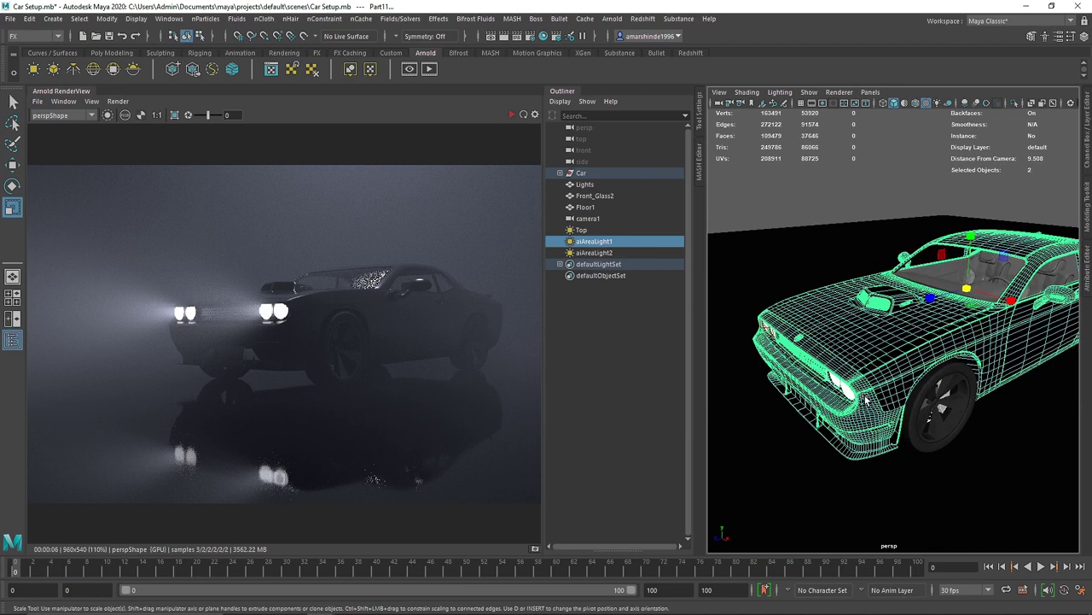
{"action": "key", "text": "p"}
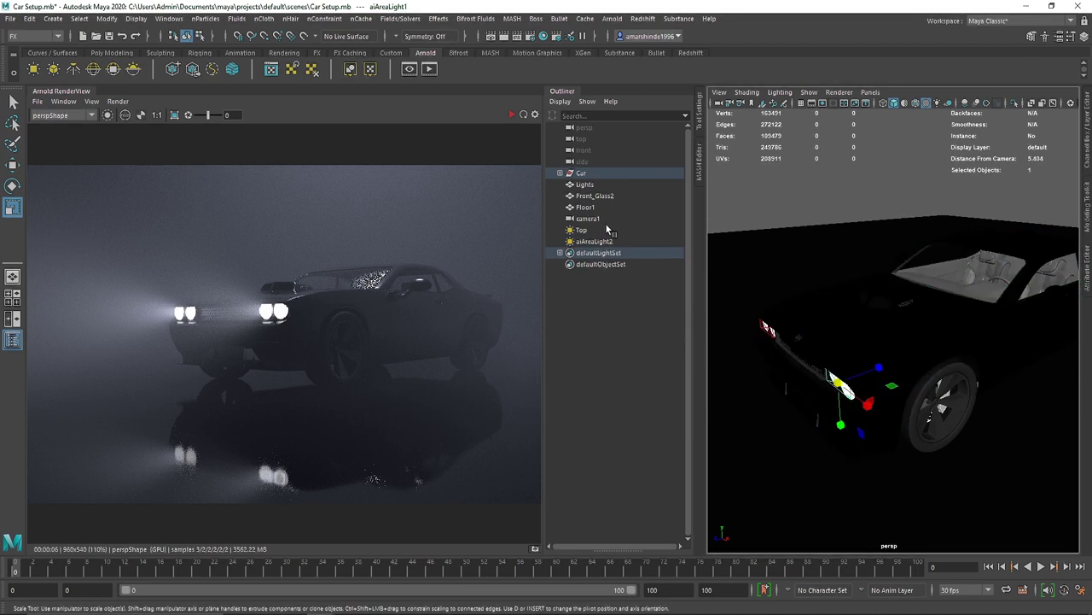
Lift the car body away from the wheels and expand the Car group in the Outliner to check the parenting
{"action": "scroll", "coordinate": [817, 352], "scroll_direction": "down", "scroll_amount": 5}
{"action": "scroll", "coordinate": [814, 312], "scroll_direction": "up", "scroll_amount": 5}
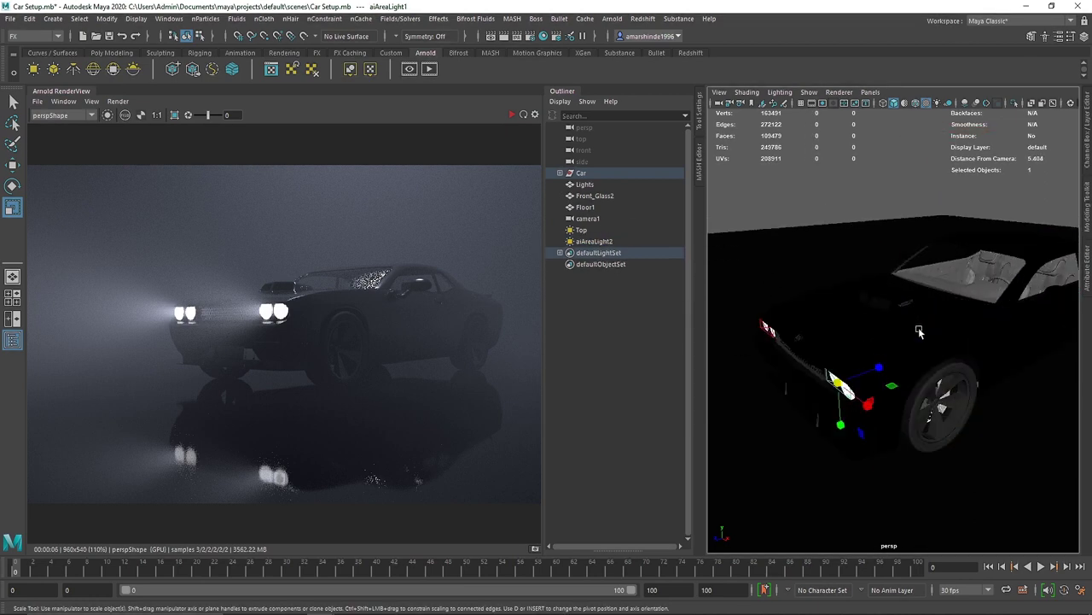
{"action": "left_click", "coordinate": [963, 273]}
{"action": "key", "text": "w"}
{"action": "left_click_drag", "start_coordinate": [968, 287], "coordinate": [1020, 146]}
{"action": "left_click_drag", "start_coordinate": [971, 298], "coordinate": [916, 308], "text": "alt"}
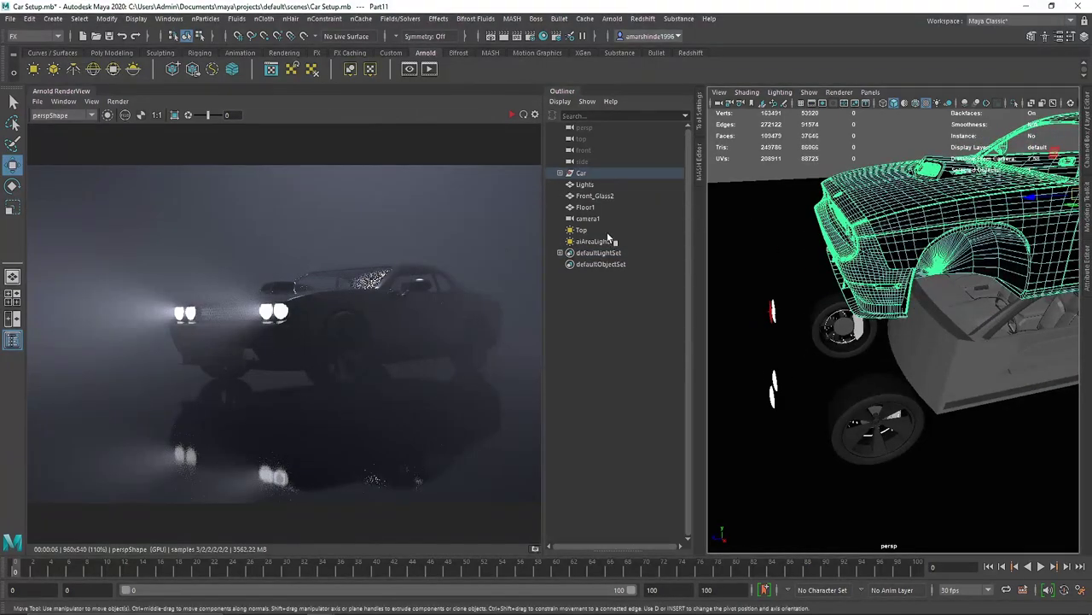
{"action": "left_click", "coordinate": [560, 172]}
{"action": "key", "text": "ctrl+z"}
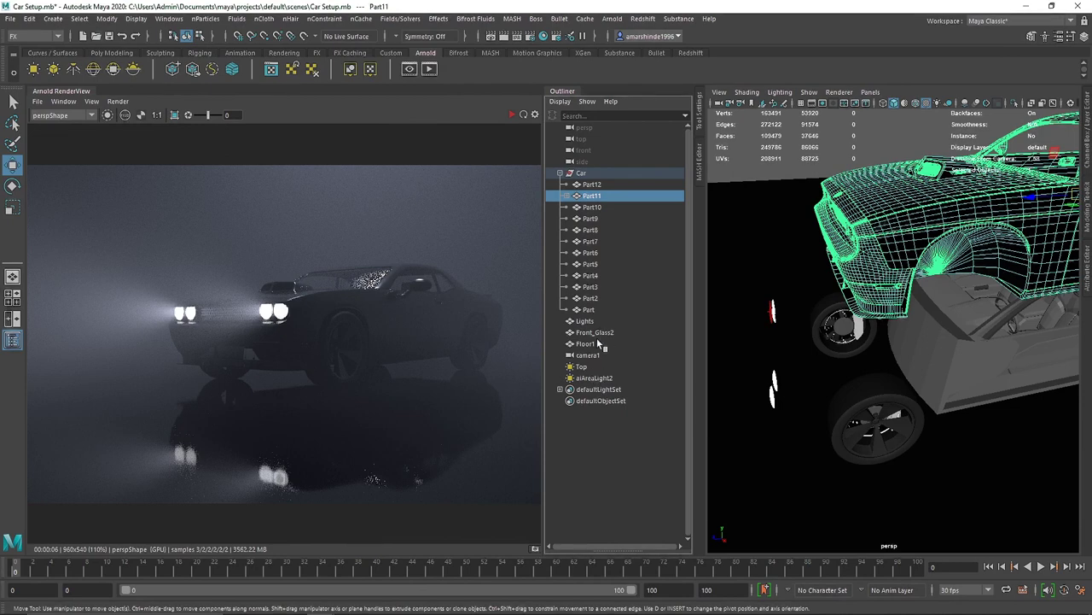
Shift the car body with the live render running to check that the attached headlight beam follows, and undo the moves
{"action": "scroll", "coordinate": [933, 259], "scroll_direction": "down", "scroll_amount": 4}
{"action": "scroll", "coordinate": [933, 257], "scroll_direction": "up", "scroll_amount": 5}
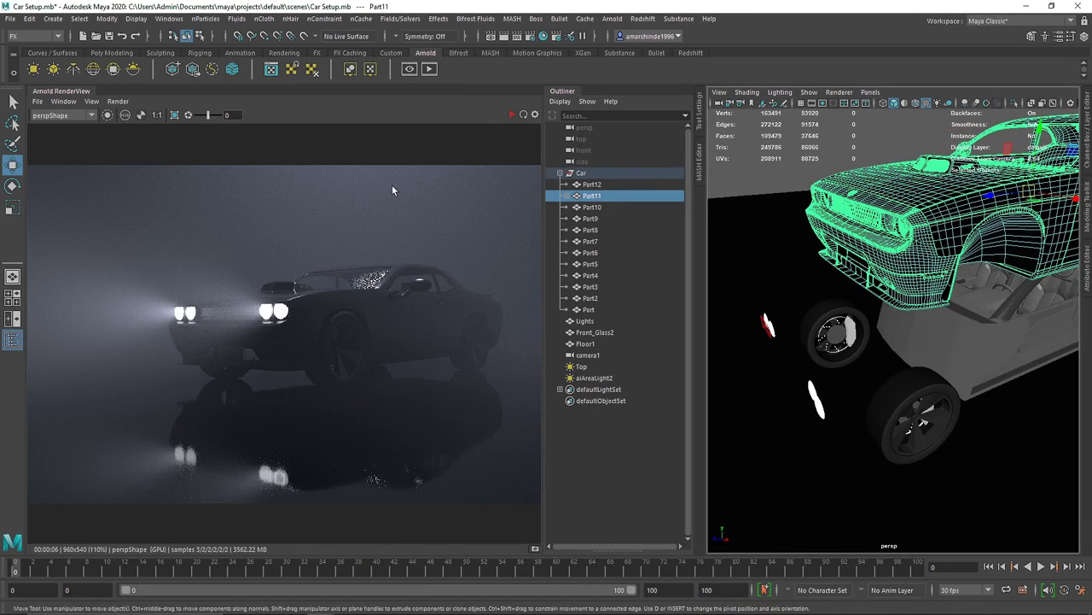
{"action": "scroll", "coordinate": [315, 265], "scroll_direction": "down", "scroll_amount": 3}
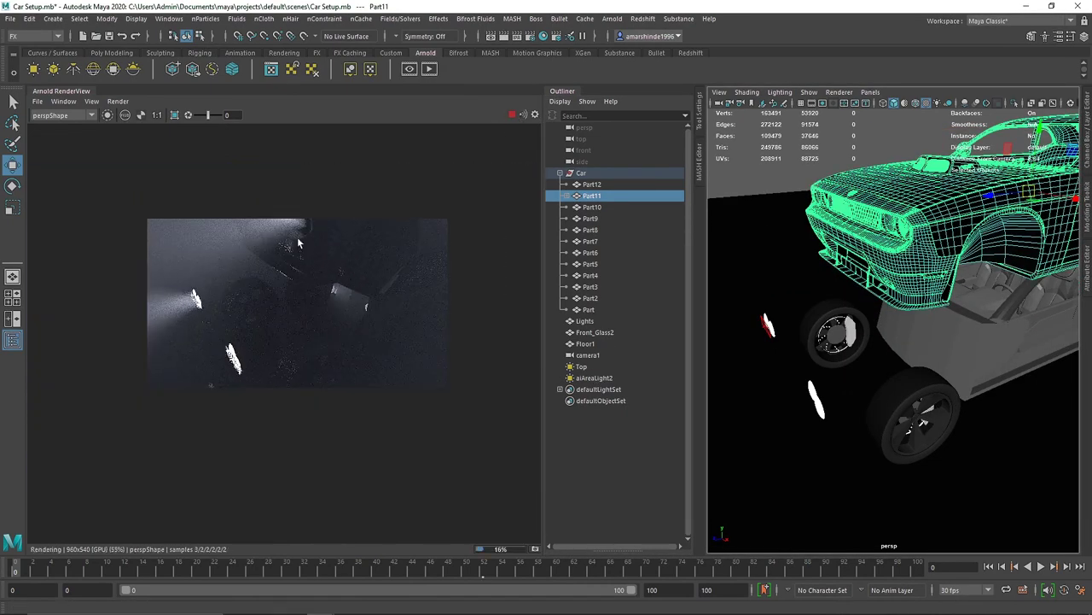
{"action": "left_click_drag", "start_coordinate": [298, 243], "coordinate": [287, 291], "text": "alt"}
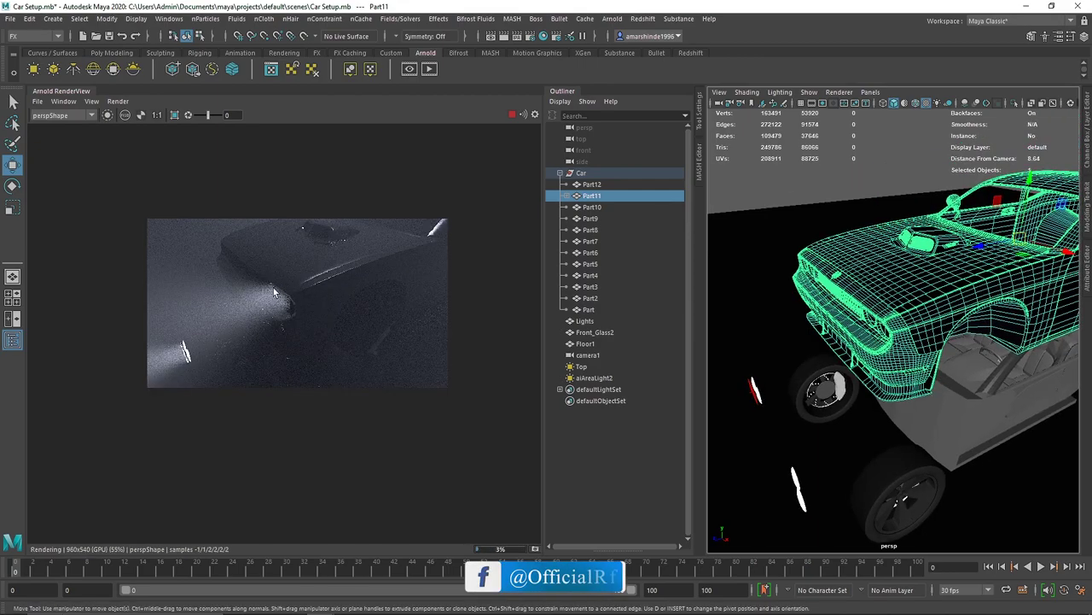
{"action": "middle_click_drag", "start_coordinate": [274, 293], "coordinate": [298, 288]}
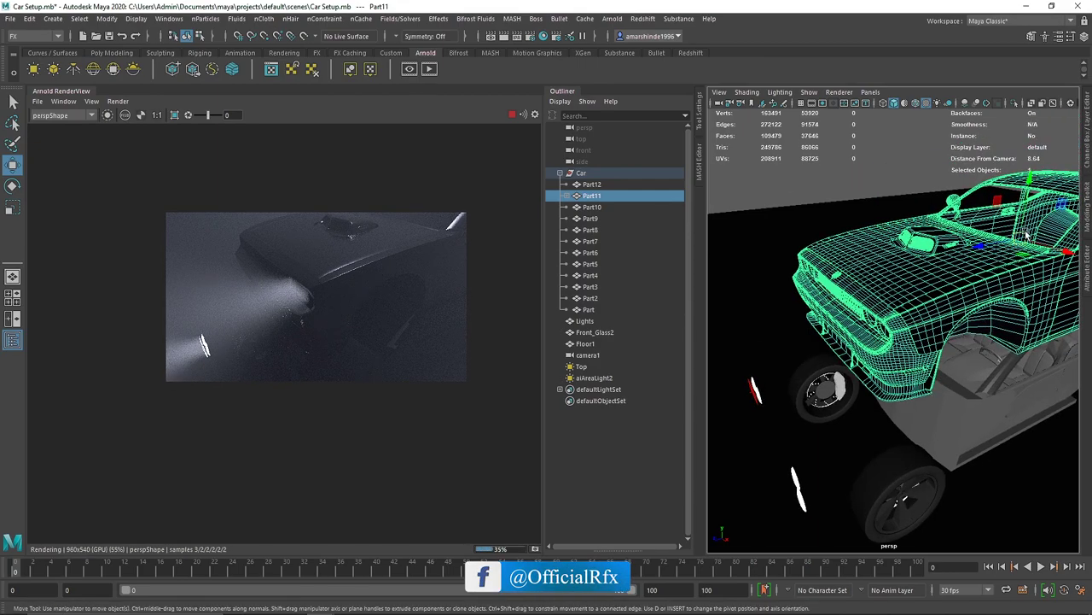
{"action": "left_click_drag", "start_coordinate": [1027, 232], "coordinate": [1065, 264]}
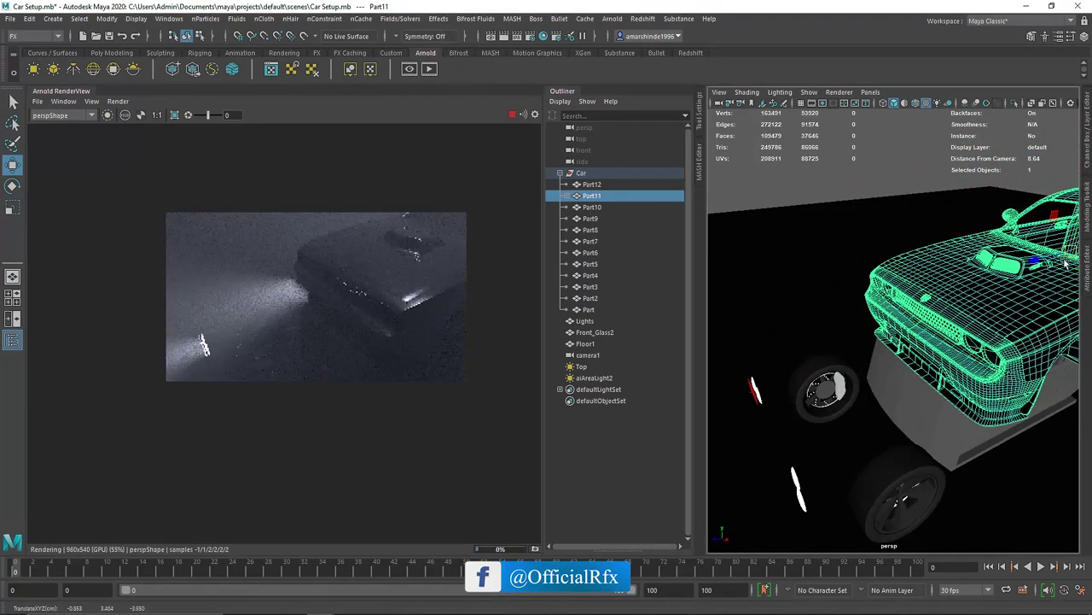
{"action": "left_click_drag", "start_coordinate": [837, 363], "coordinate": [882, 266], "text": "alt"}
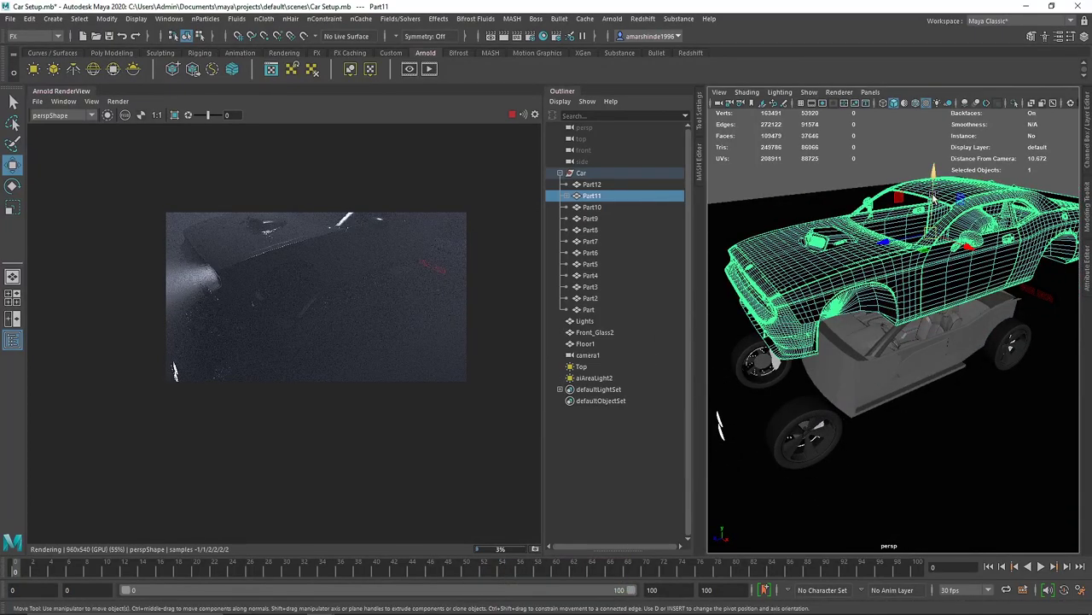
{"action": "left_click_drag", "start_coordinate": [934, 198], "coordinate": [769, 307], "text": "alt"}
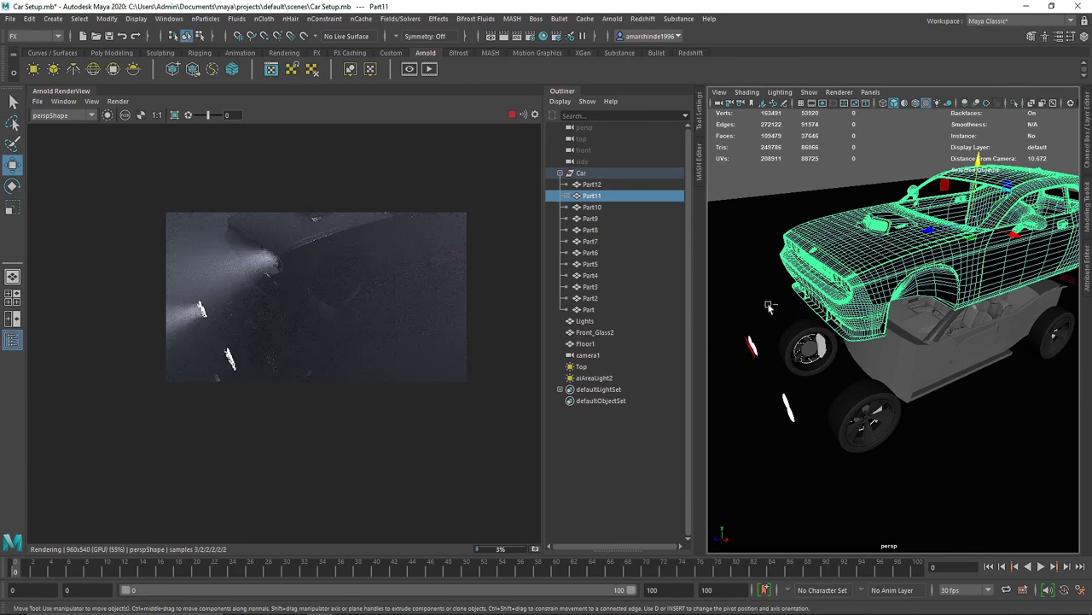
{"action": "key", "text": "ctrl+z"}
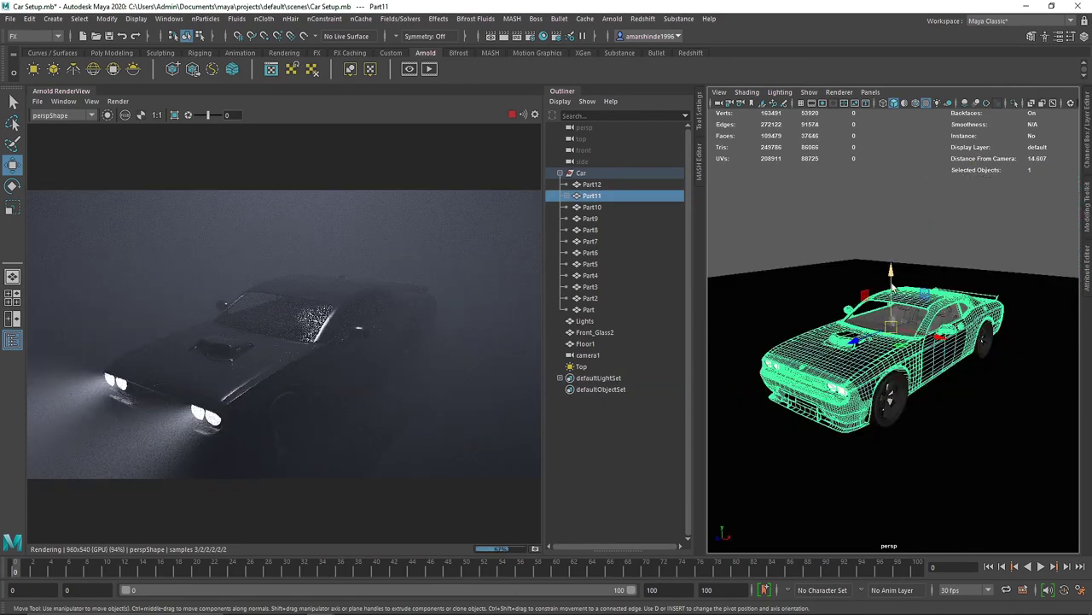
Raise the car body above the chassis, refresh the Arnold render and inspect both headlight beams from the side and front
{"action": "left_click_drag", "start_coordinate": [894, 290], "coordinate": [623, 189]}
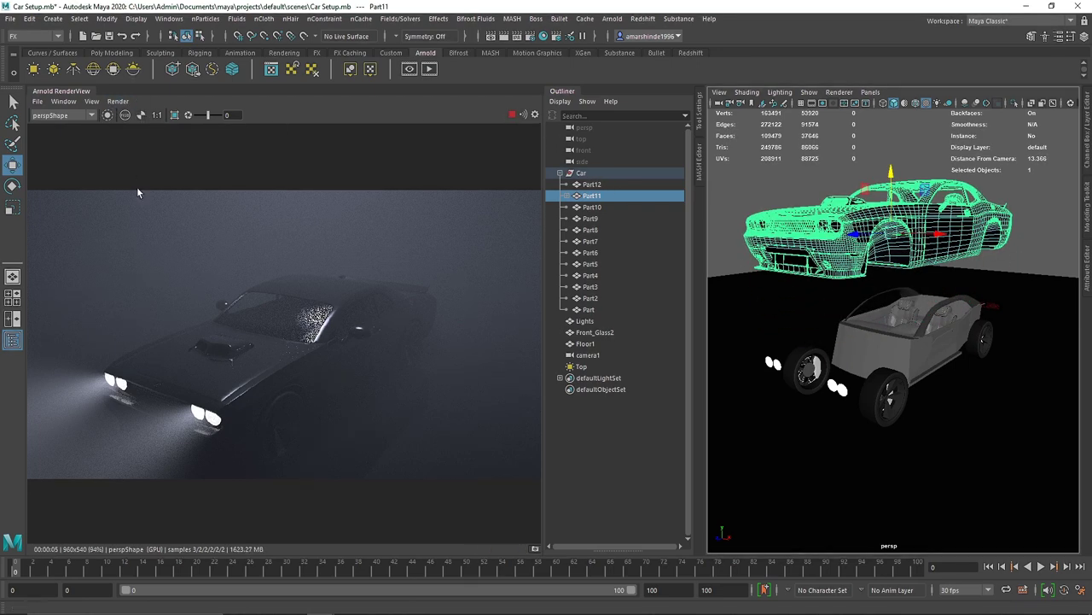
{"action": "left_click", "coordinate": [118, 101]}
{"action": "left_click", "coordinate": [135, 184]}
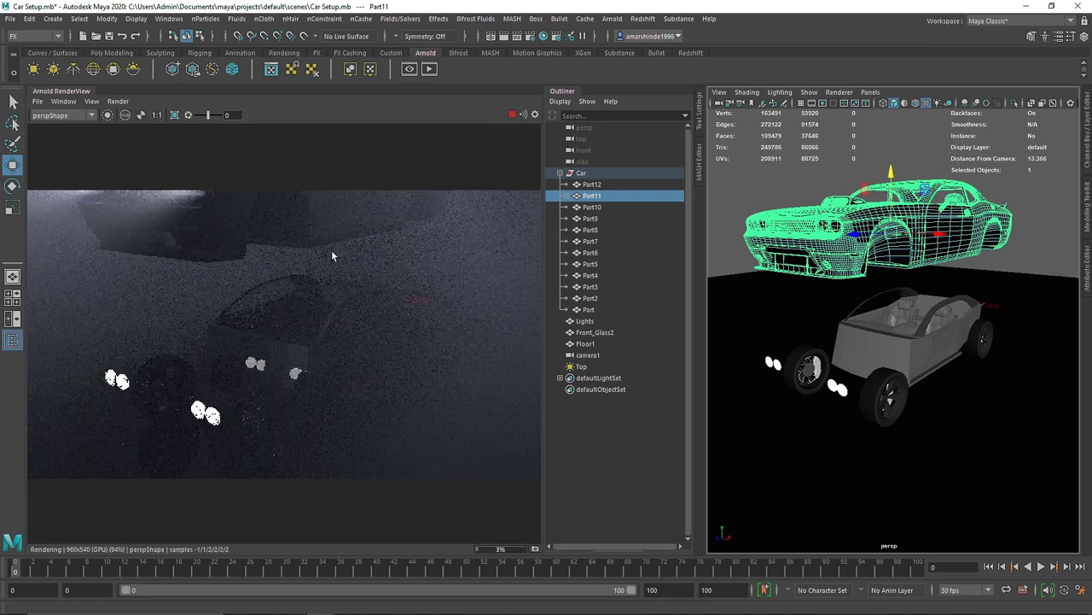
{"action": "middle_click_drag", "start_coordinate": [819, 277], "coordinate": [839, 342], "text": "alt"}
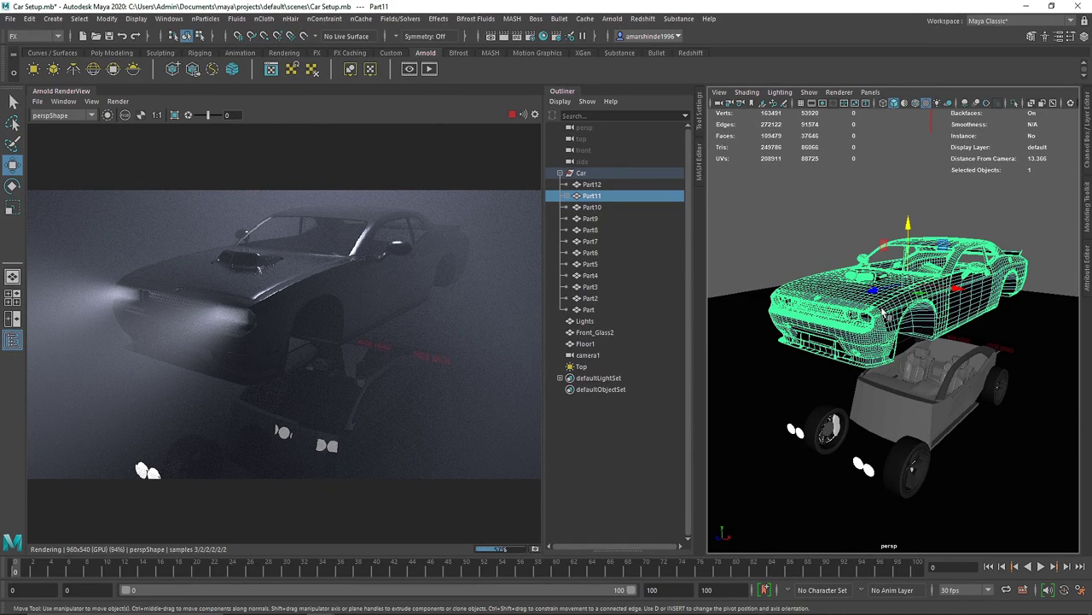
{"action": "left_click_drag", "start_coordinate": [917, 318], "coordinate": [997, 314], "text": "alt"}
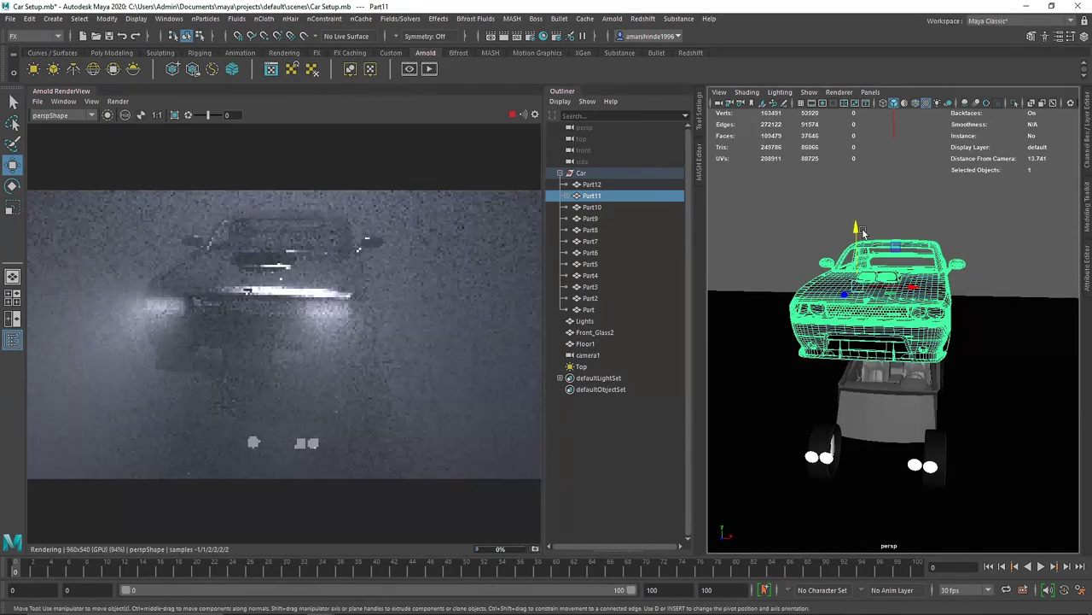
{"action": "left_click_drag", "start_coordinate": [862, 232], "coordinate": [689, 260], "text": "alt"}
{"action": "scroll", "coordinate": [863, 378], "scroll_direction": "down", "scroll_amount": 5}
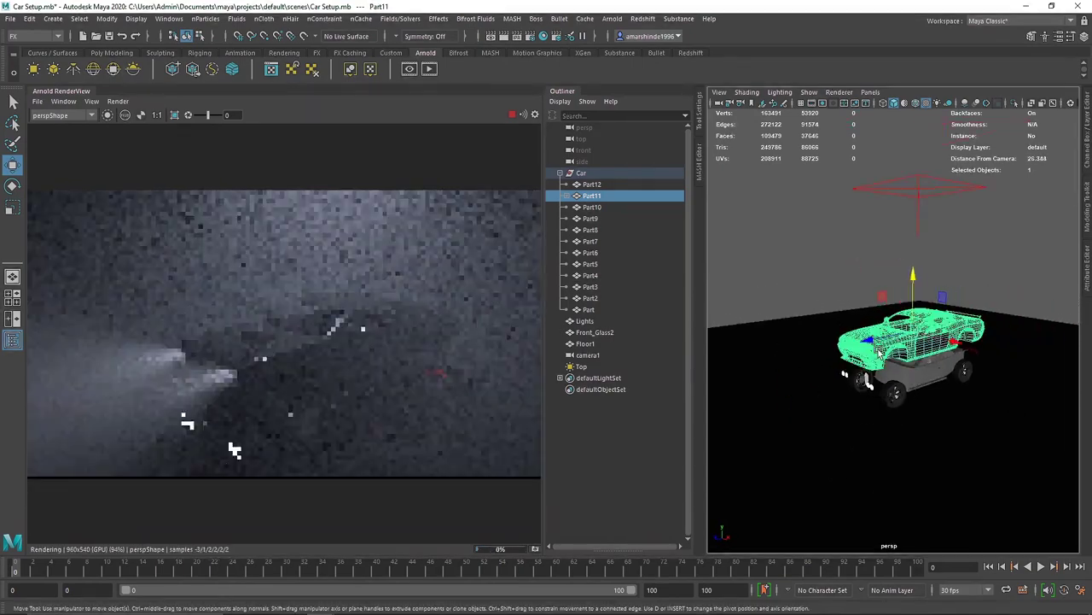
Rotate the raised car body to test the attached headlight beams, and undo the rotation and the lift
{"action": "left_click_drag", "start_coordinate": [954, 334], "coordinate": [928, 281], "text": "alt"}
{"action": "key", "text": "e"}
{"action": "left_click_drag", "start_coordinate": [929, 332], "coordinate": [805, 373]}
{"action": "scroll", "coordinate": [805, 373], "scroll_direction": "up", "scroll_amount": 5}
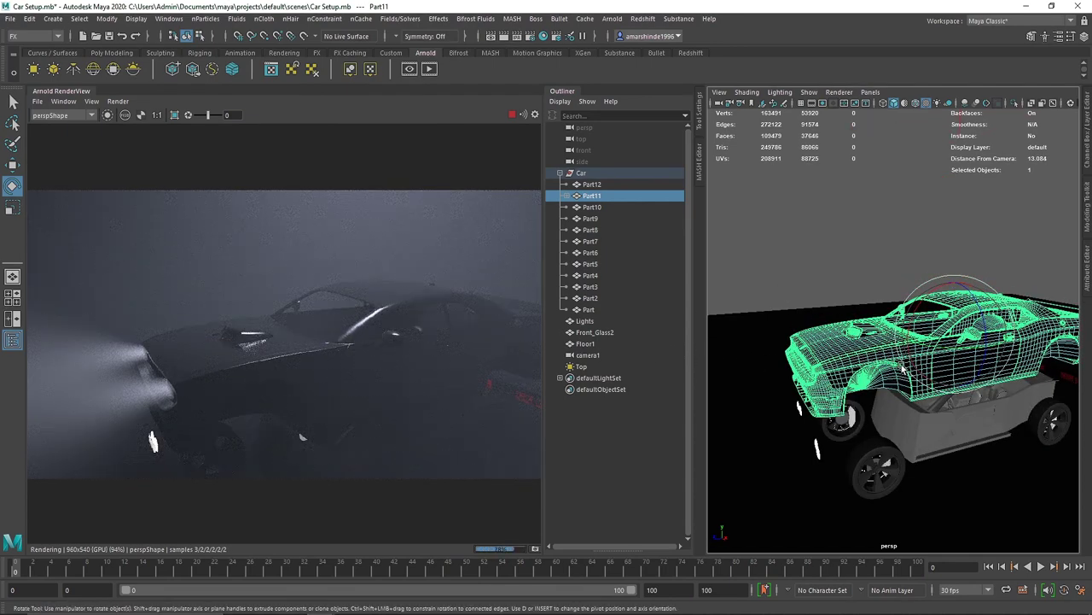
{"action": "key", "text": "ctrl+z"}
{"action": "key", "text": "ctrl+z"}
{"action": "key", "text": "ctrl+z"}
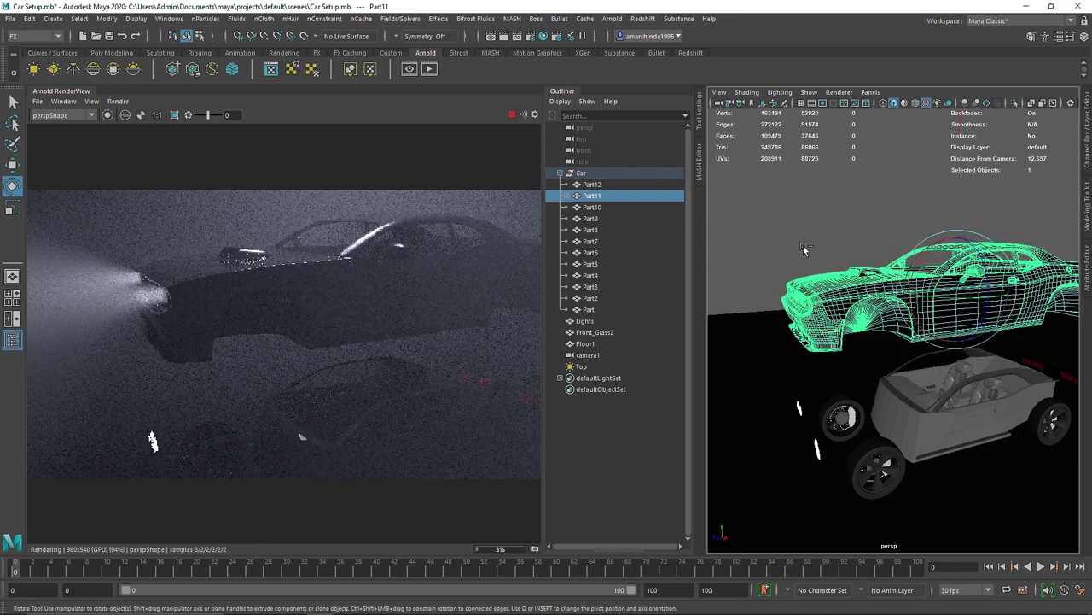
{"action": "scroll", "coordinate": [798, 308], "scroll_direction": "down", "scroll_amount": 3}
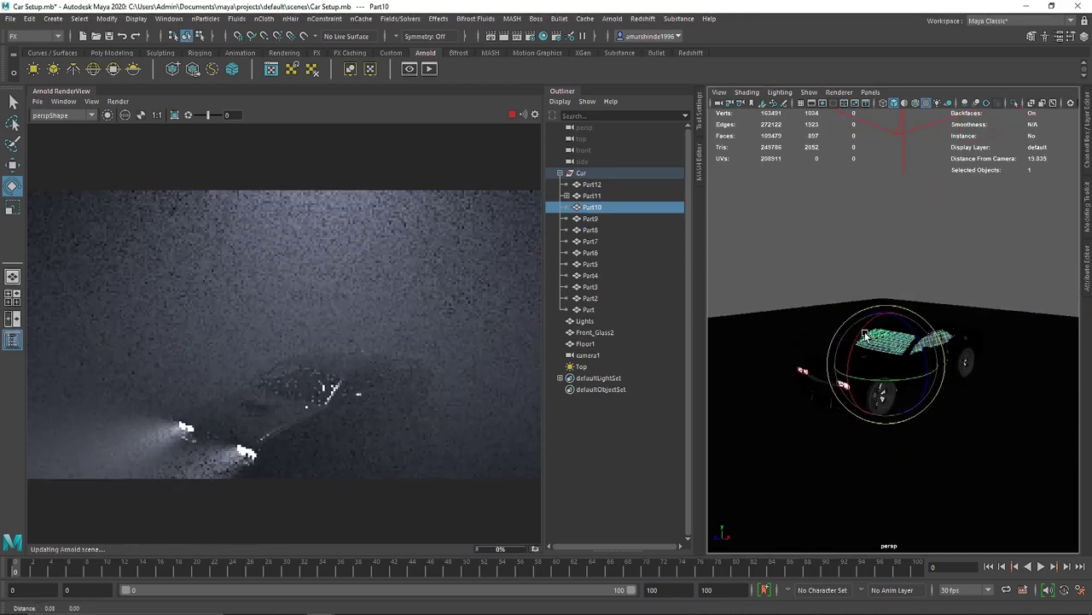
Switch the live render to cameraShape1, collapse the Outliner and widen the perspective view
{"action": "left_click", "coordinate": [60, 114]}
{"action": "left_click", "coordinate": [60, 132]}
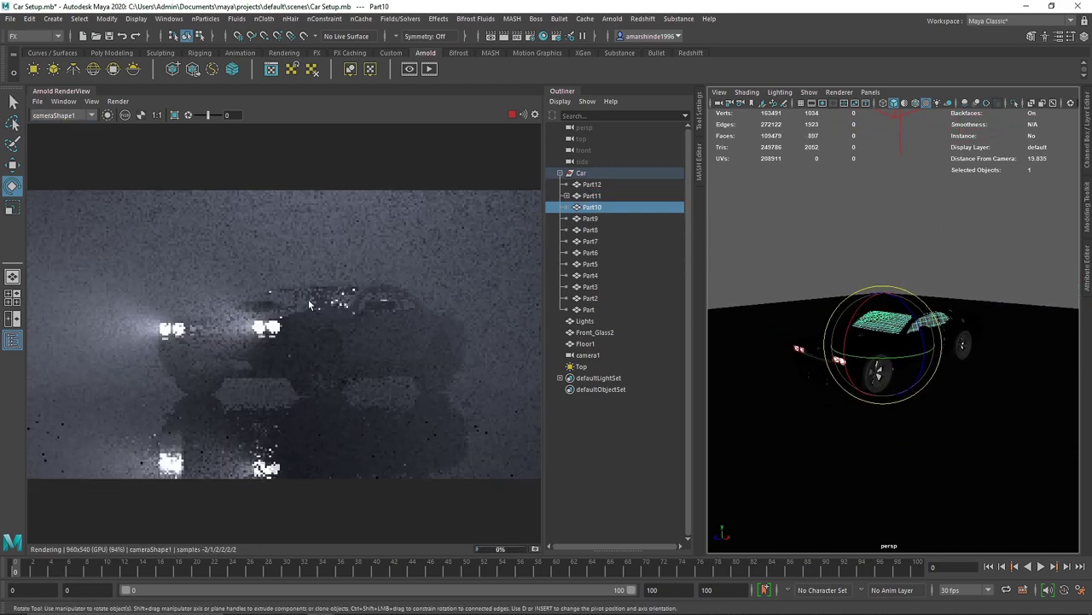
{"action": "left_click", "coordinate": [571, 92]}
{"action": "left_click_drag", "start_coordinate": [641, 144], "coordinate": [565, 143]}
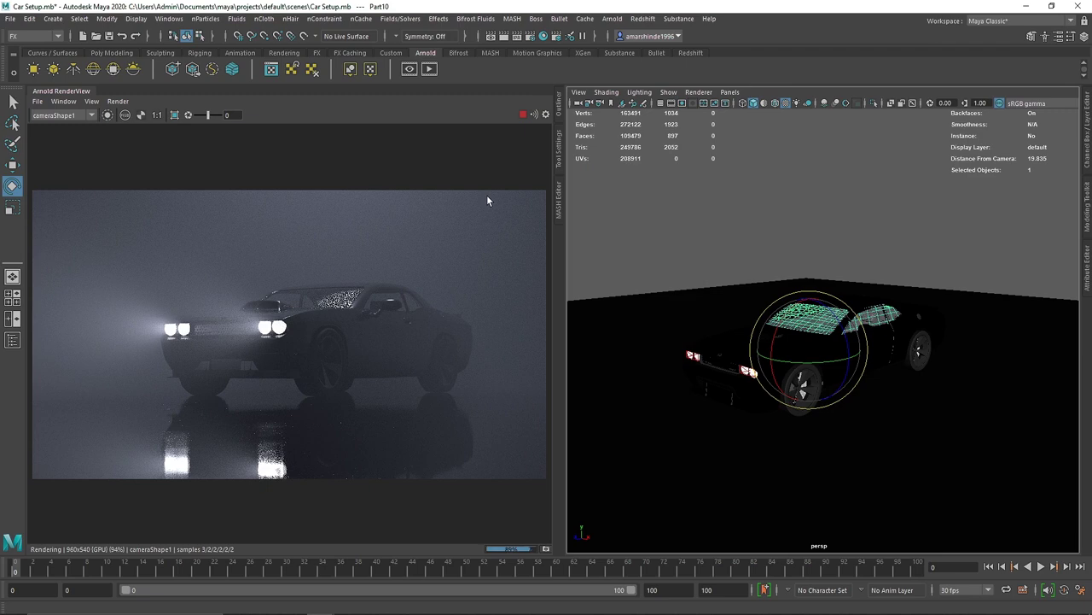